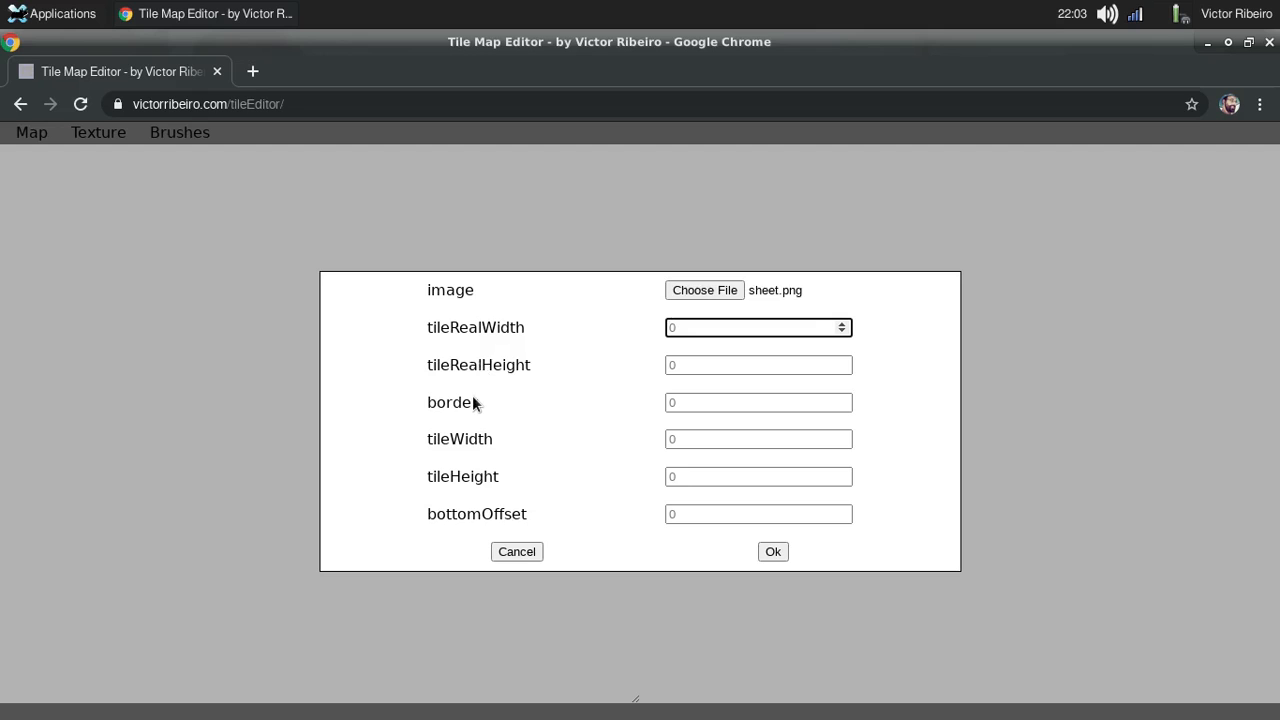
Load sheet.png as the texture with a real tile size of 16 by 16 and a tile size of 64 by 64.
{"action": "type", "text": "16"}
{"action": "key", "text": "Tab"}
{"action": "type", "text": "16"}
{"action": "key", "text": "Tab"}
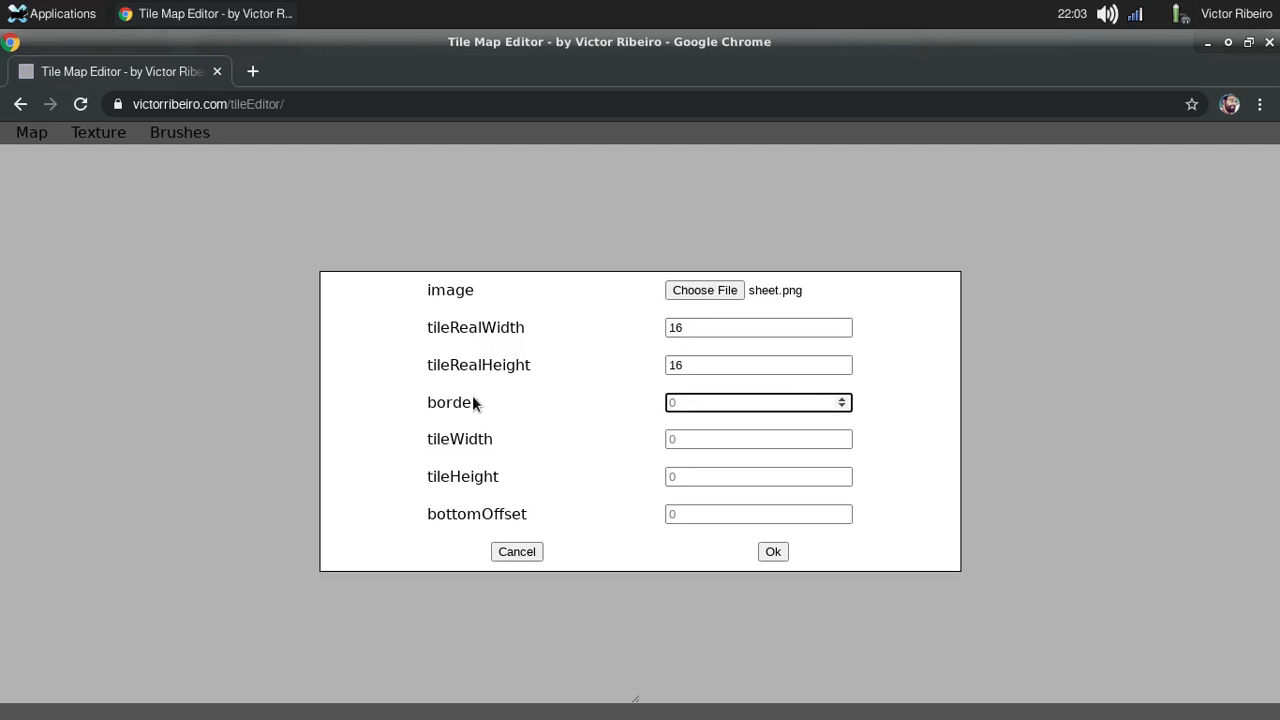
{"action": "key", "text": "Tab"}
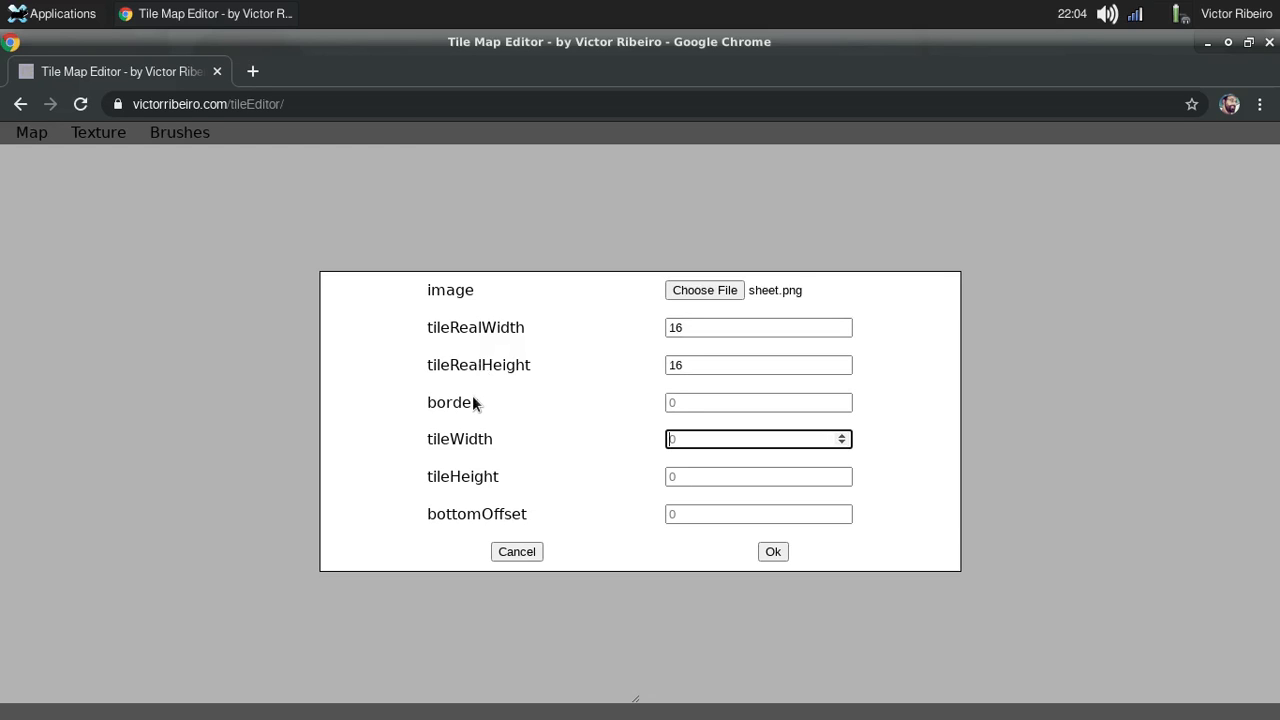
{"action": "type", "text": "64"}
{"action": "key", "text": "Tab"}
{"action": "type", "text": "64"}
{"action": "key", "text": "Tab"}
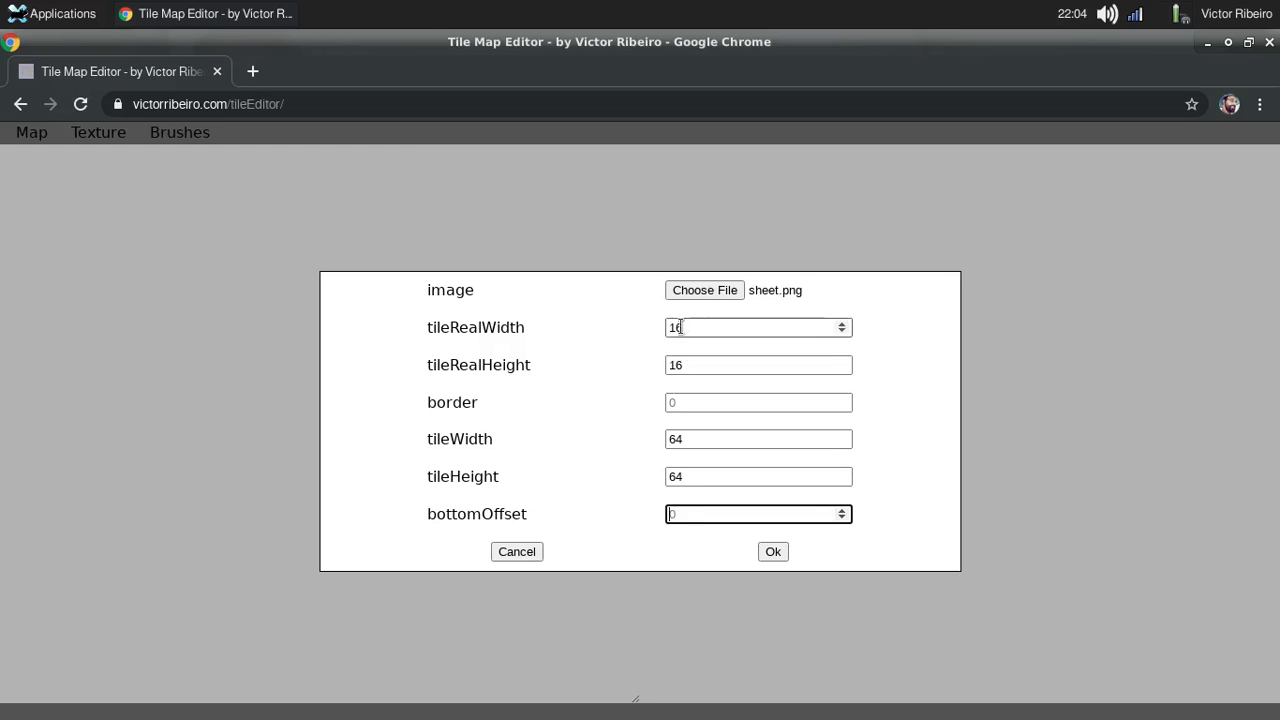
{"action": "left_click", "coordinate": [775, 552]}
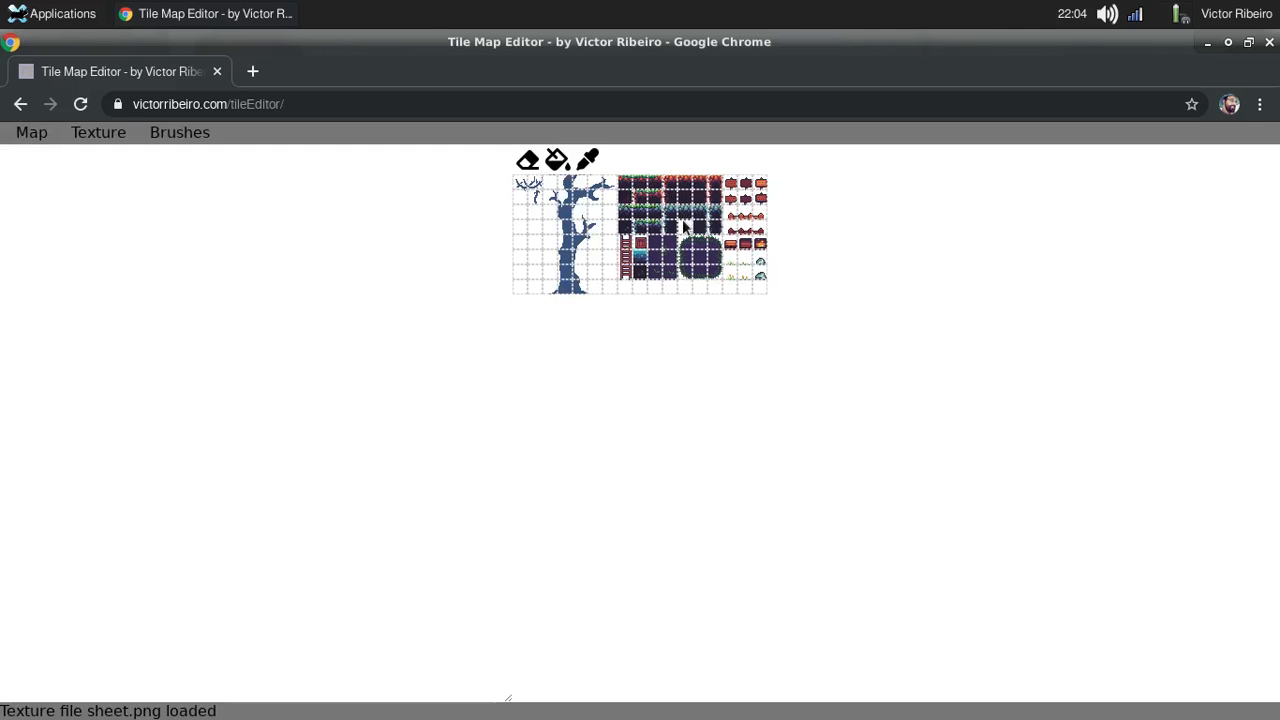
Create a new map 20 tiles wide and 7 high with a 64 by 64 grid and one layer.
{"action": "left_click", "coordinate": [45, 133]}
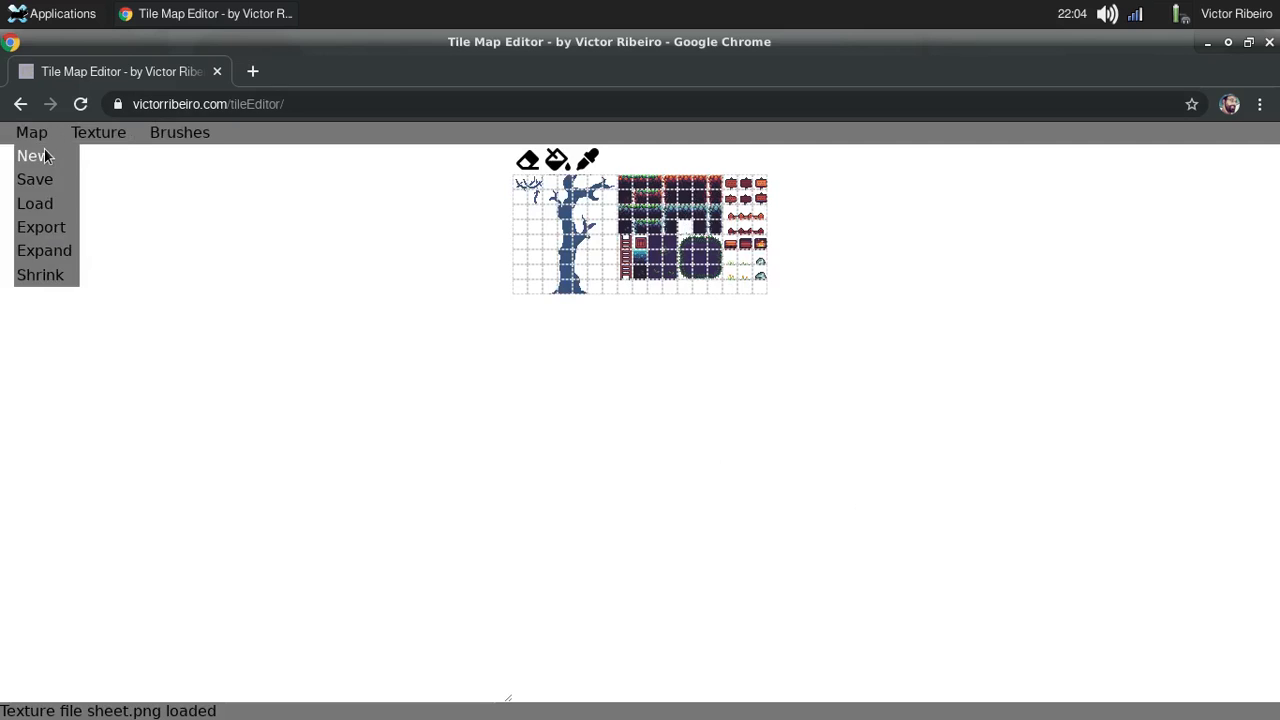
{"action": "left_click", "coordinate": [46, 155]}
{"action": "type", "text": "20"}
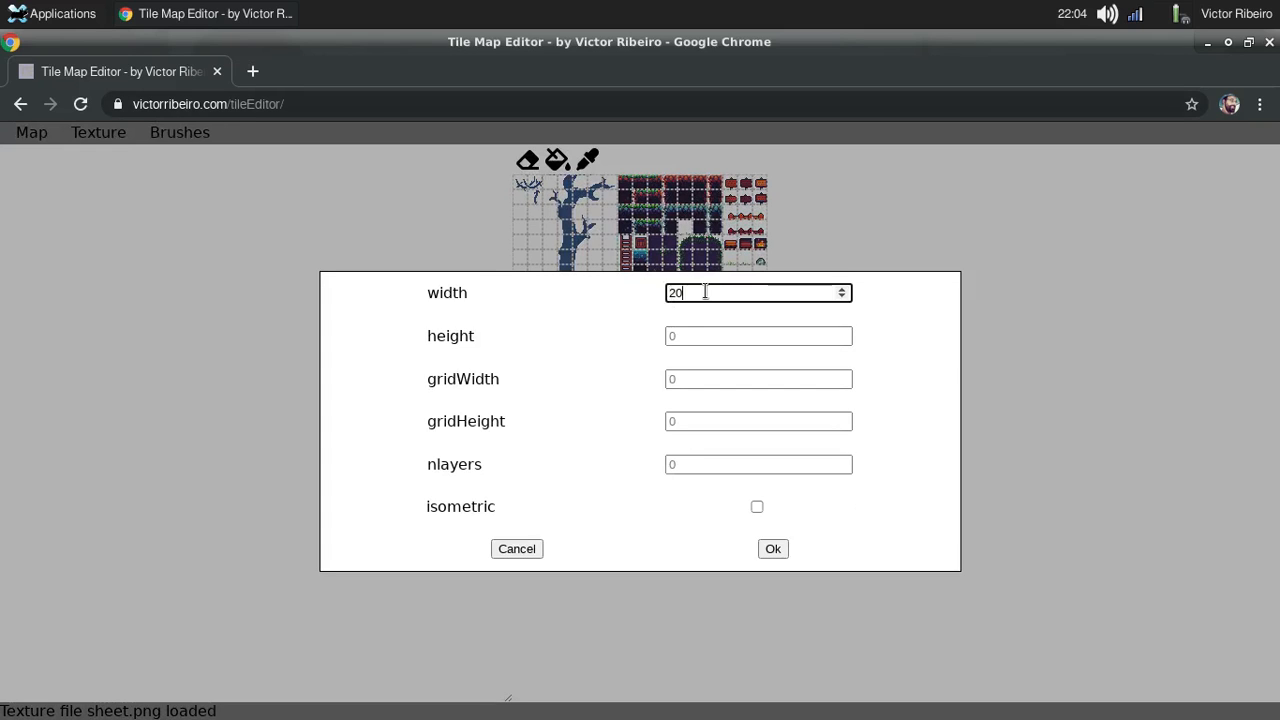
{"action": "key", "text": "Tab"}
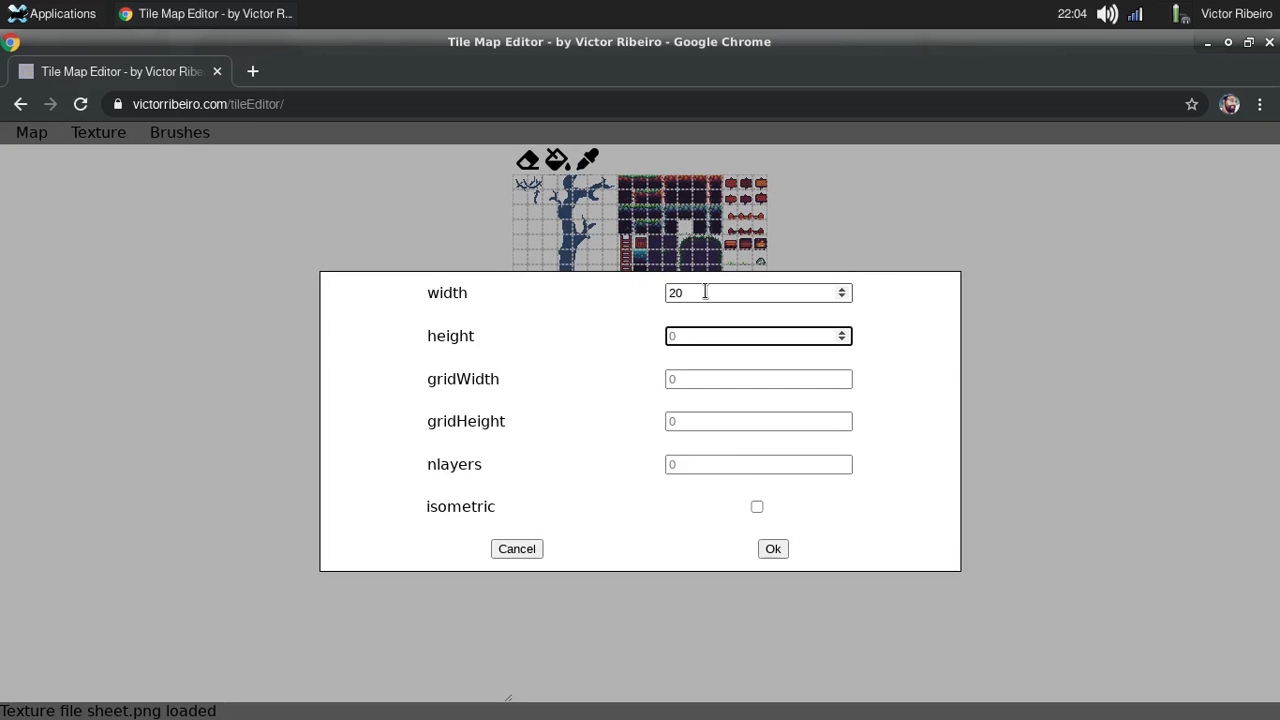
{"action": "type", "text": "7"}
{"action": "key", "text": "Tab"}
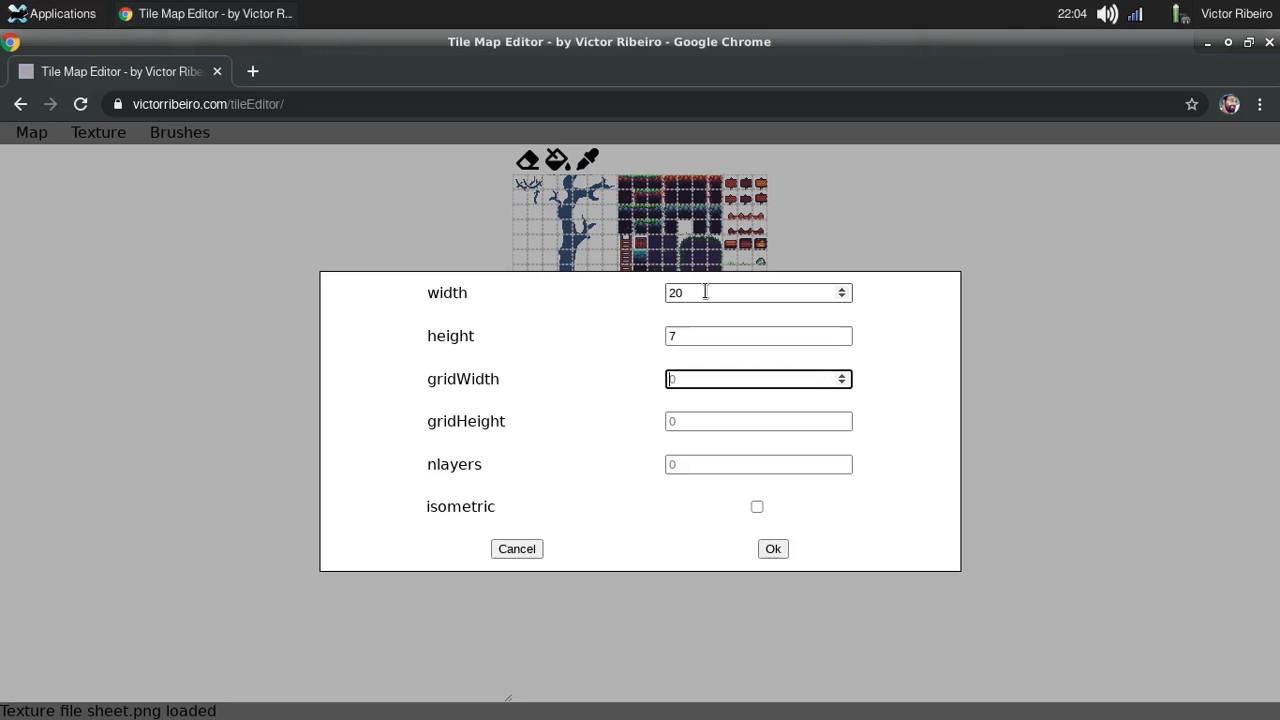
{"action": "type", "text": "64"}
{"action": "key", "text": "Tab"}
{"action": "type", "text": "64"}
{"action": "key", "text": "Tab"}
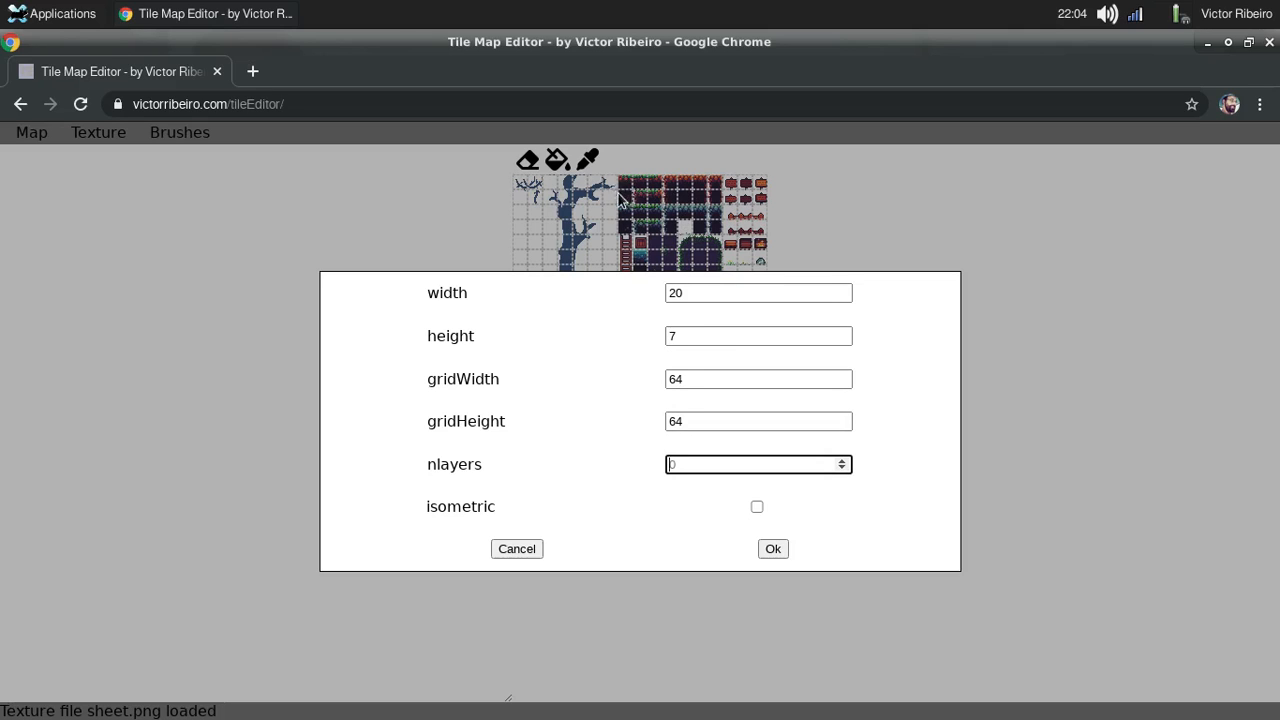
{"action": "left_click", "coordinate": [669, 381]}
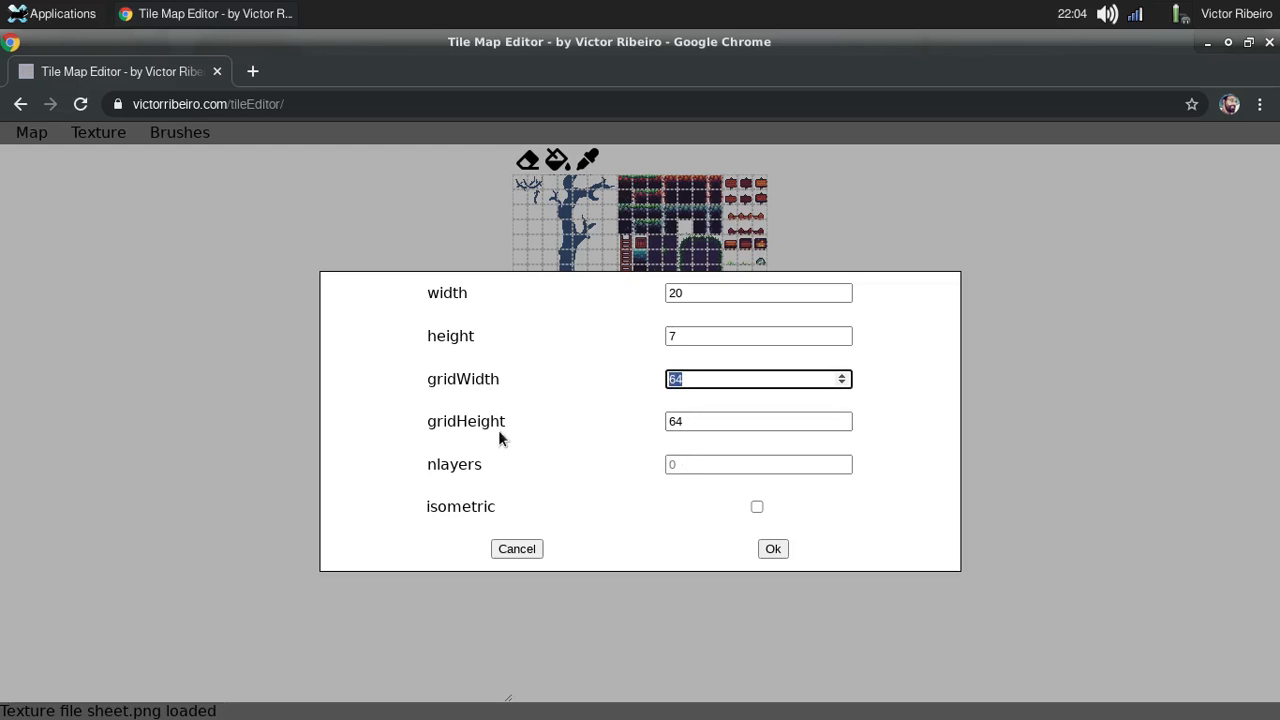
{"action": "left_click", "coordinate": [712, 464]}
{"action": "type", "text": "1"}
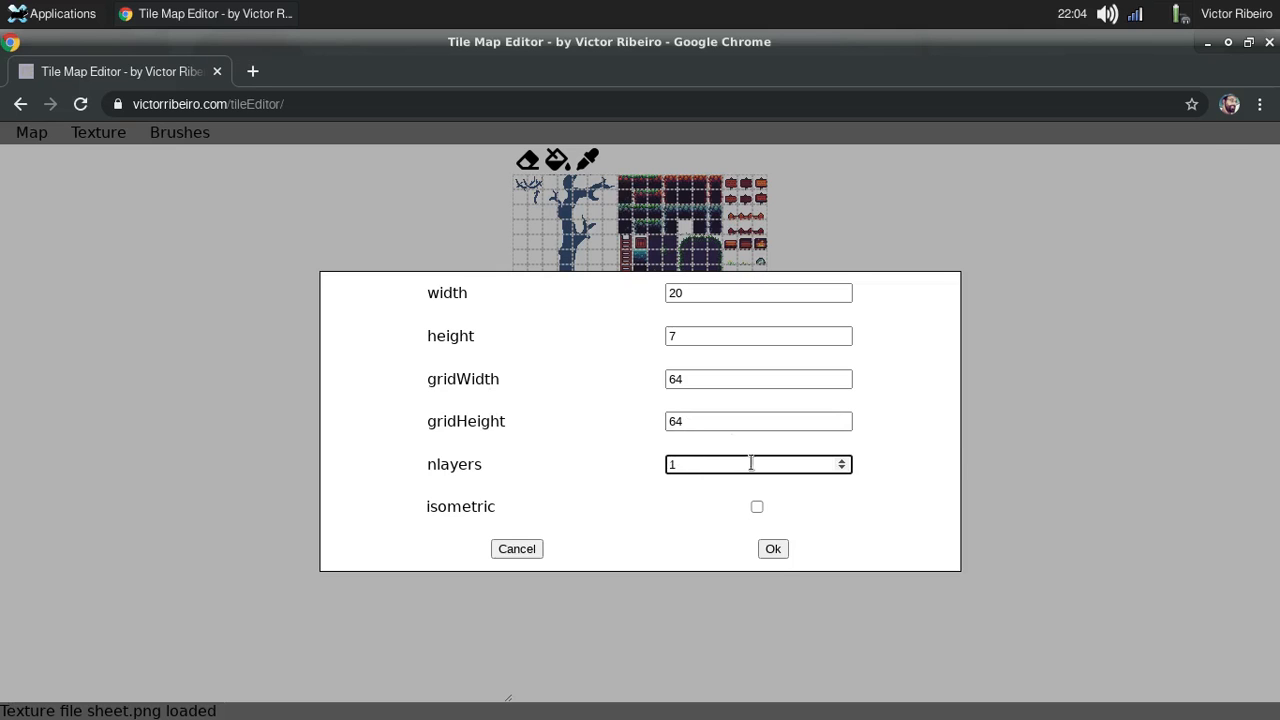
{"action": "left_click", "coordinate": [776, 550]}
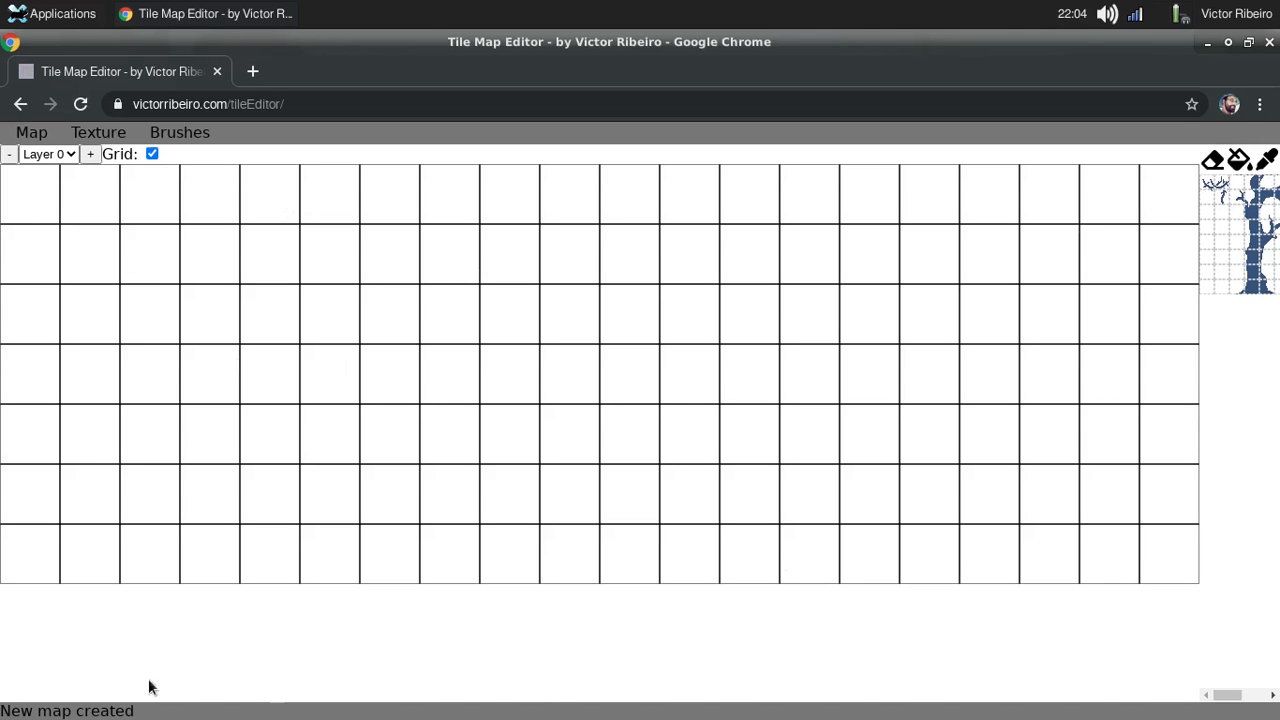
Create a new map 25 tiles wide and 7 high with a 64 by 64 grid and one layer.
{"action": "left_click", "coordinate": [31, 133]}
{"action": "left_click", "coordinate": [42, 157]}
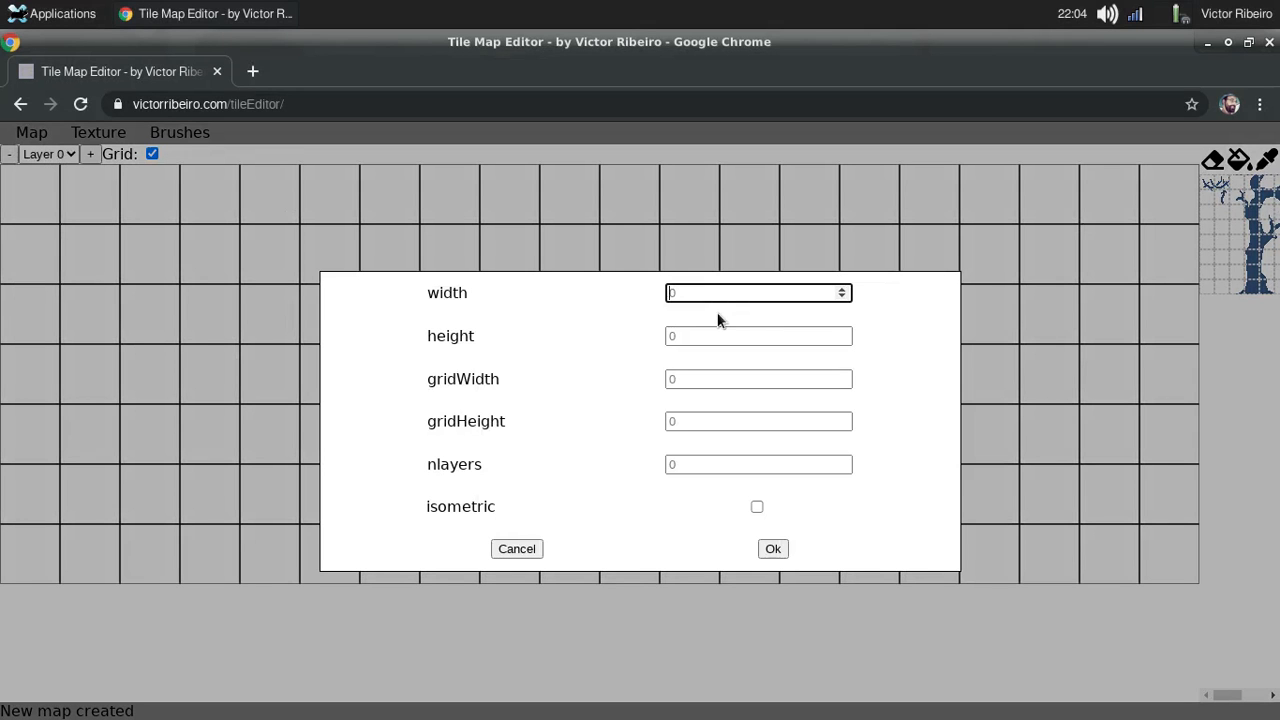
{"action": "type", "text": "25"}
{"action": "key", "text": "Tab"}
{"action": "type", "text": "7"}
{"action": "key", "text": "Tab"}
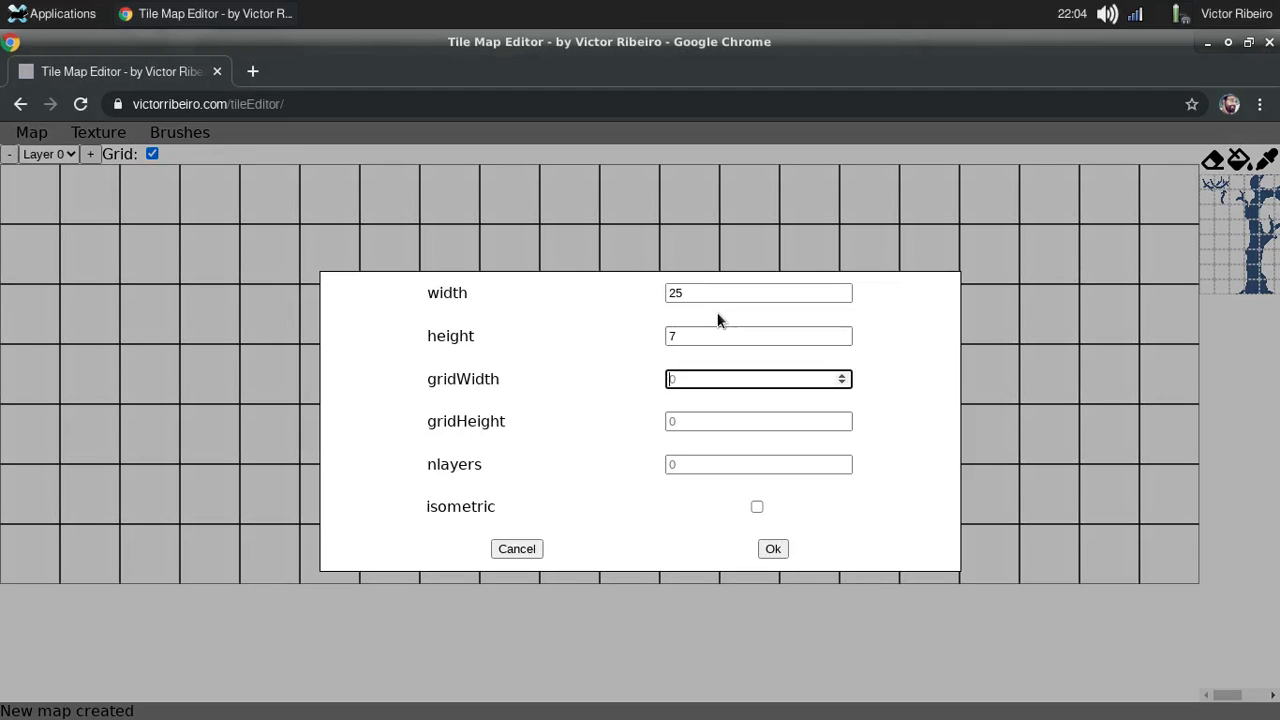
{"action": "key", "text": "Tab"}
{"action": "key", "text": "shift+Tab"}
{"action": "type", "text": "64"}
{"action": "key", "text": "Tab"}
{"action": "type", "text": "64"}
{"action": "key", "text": "Tab"}
{"action": "type", "text": "1"}
{"action": "key", "text": "Return"}
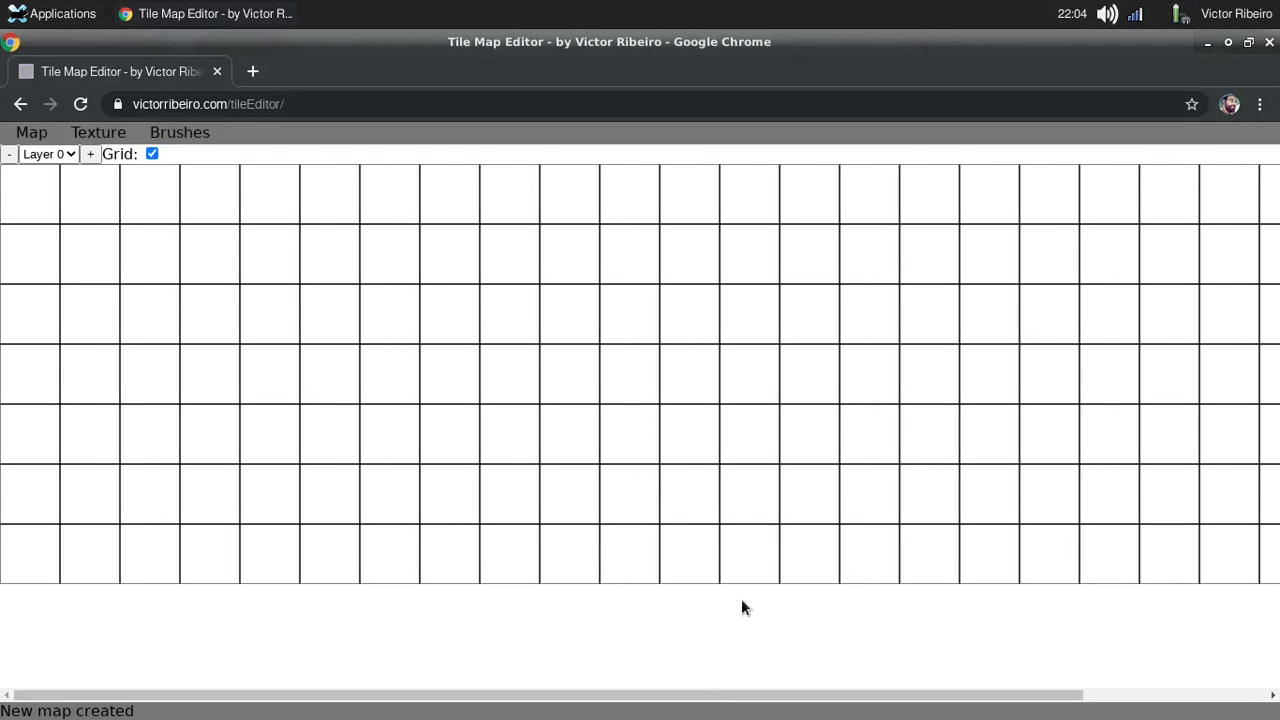
Resize the map area so the complete tile sheet fits beside it at 100% page zoom.
{"action": "left_click_drag", "start_coordinate": [897, 697], "coordinate": [1145, 700]}
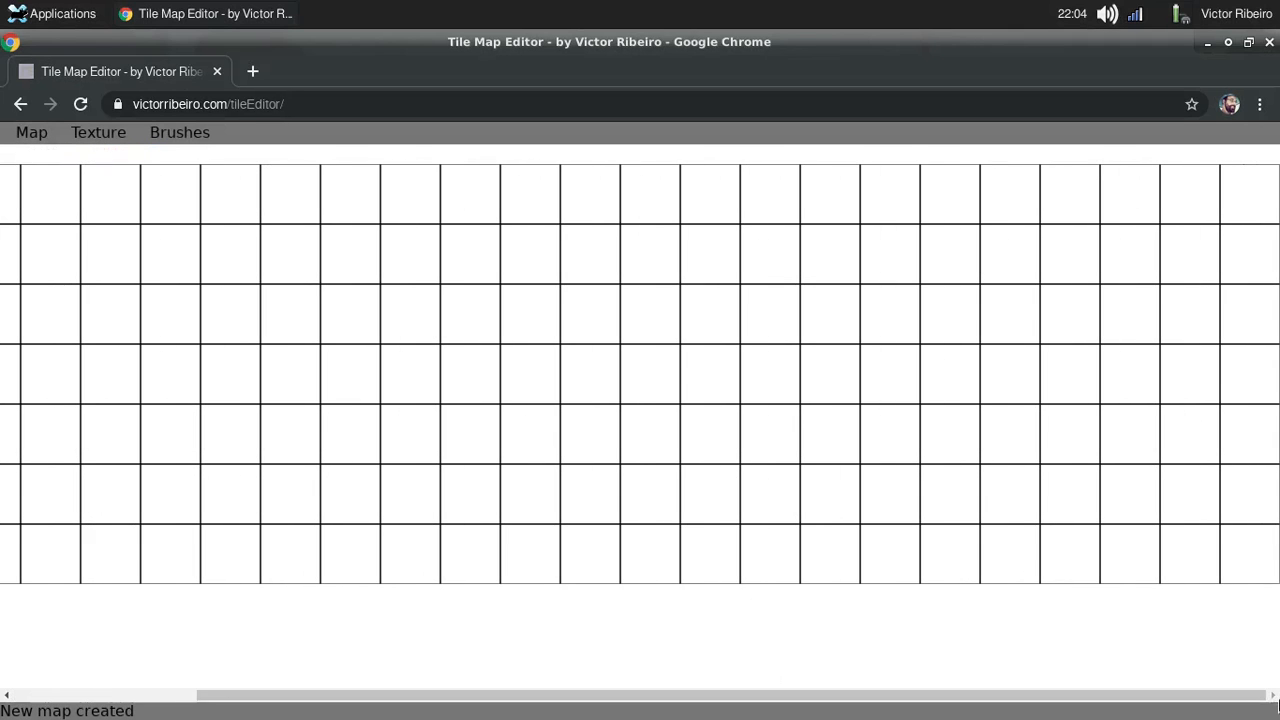
{"action": "key", "text": "ctrl+minus"}
{"action": "key", "text": "ctrl+minus"}
{"action": "key", "text": "ctrl+minus"}
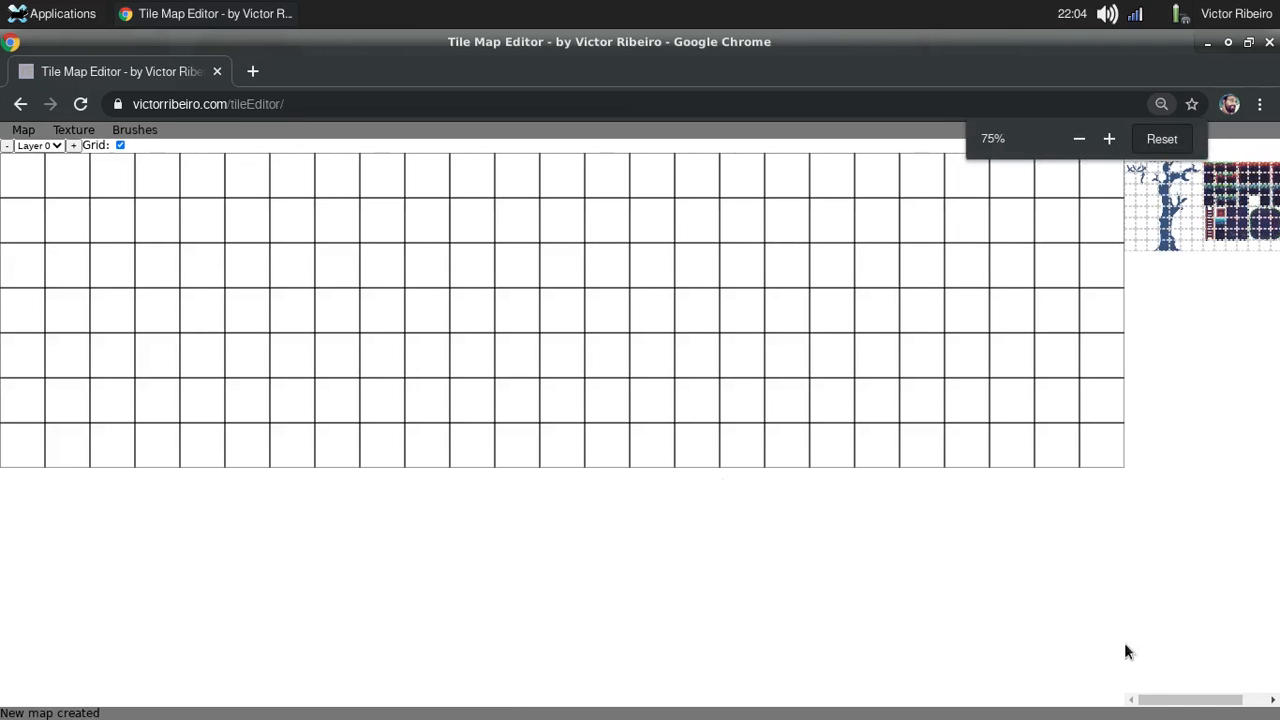
{"action": "left_click_drag", "start_coordinate": [1108, 698], "coordinate": [640, 650]}
{"action": "key", "text": "ctrl+plus"}
{"action": "key", "text": "ctrl+plus"}
{"action": "key", "text": "ctrl+plus"}
{"action": "key", "text": "ctrl+plus"}
{"action": "key", "text": "ctrl+minus"}
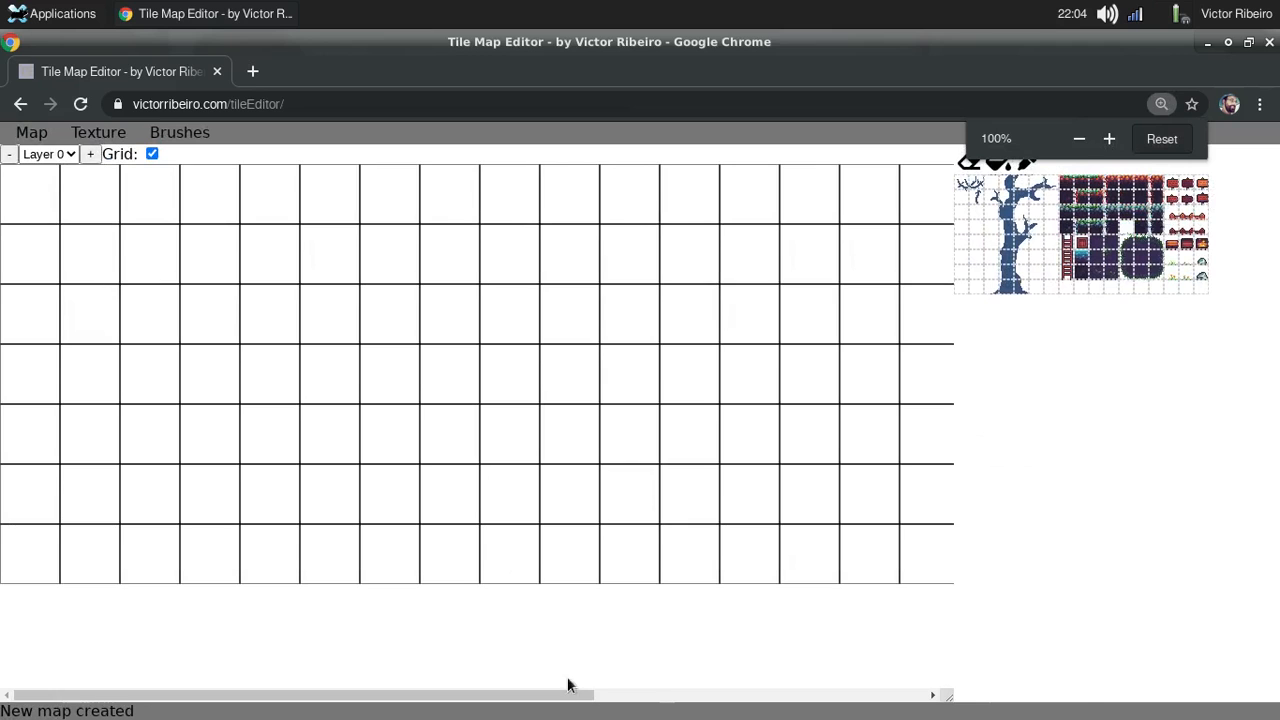
{"action": "left_click_drag", "start_coordinate": [569, 690], "coordinate": [362, 645]}
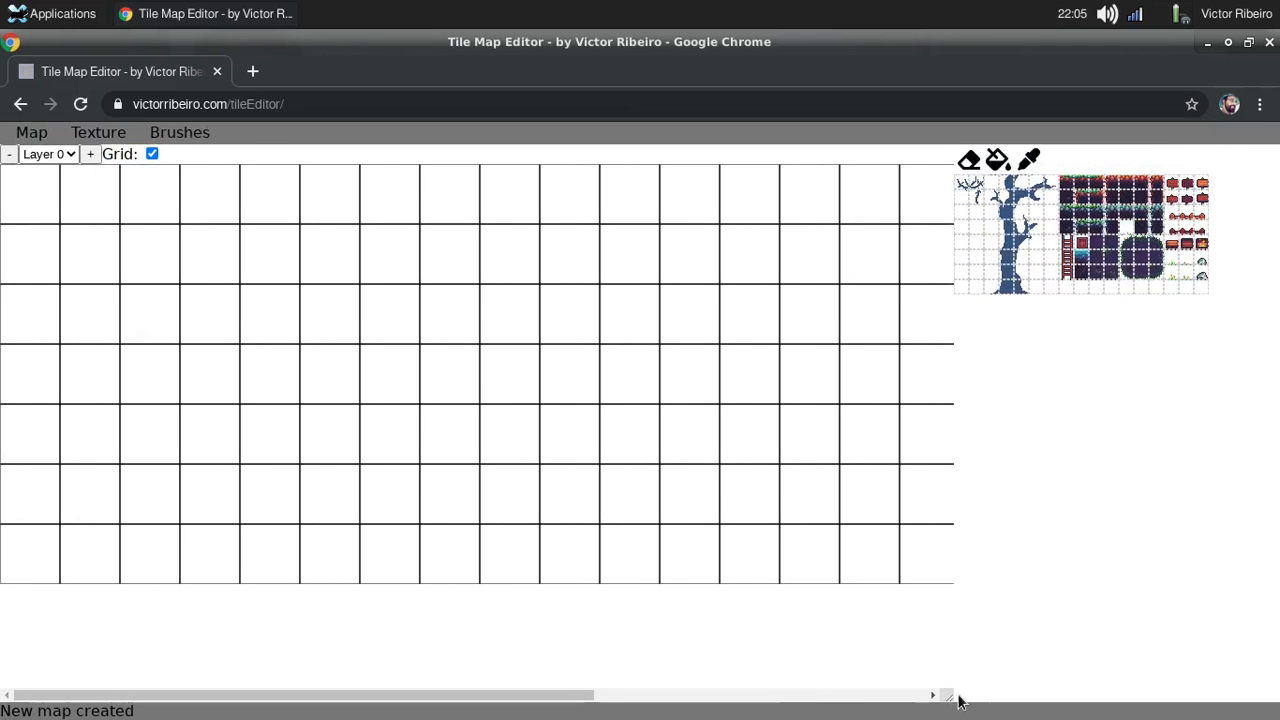
{"action": "left_click_drag", "start_coordinate": [946, 694], "coordinate": [539, 641]}
{"action": "middle_click_drag", "start_coordinate": [568, 470], "coordinate": [720, 560]}
{"action": "left_click_drag", "start_coordinate": [794, 695], "coordinate": [1003, 683]}
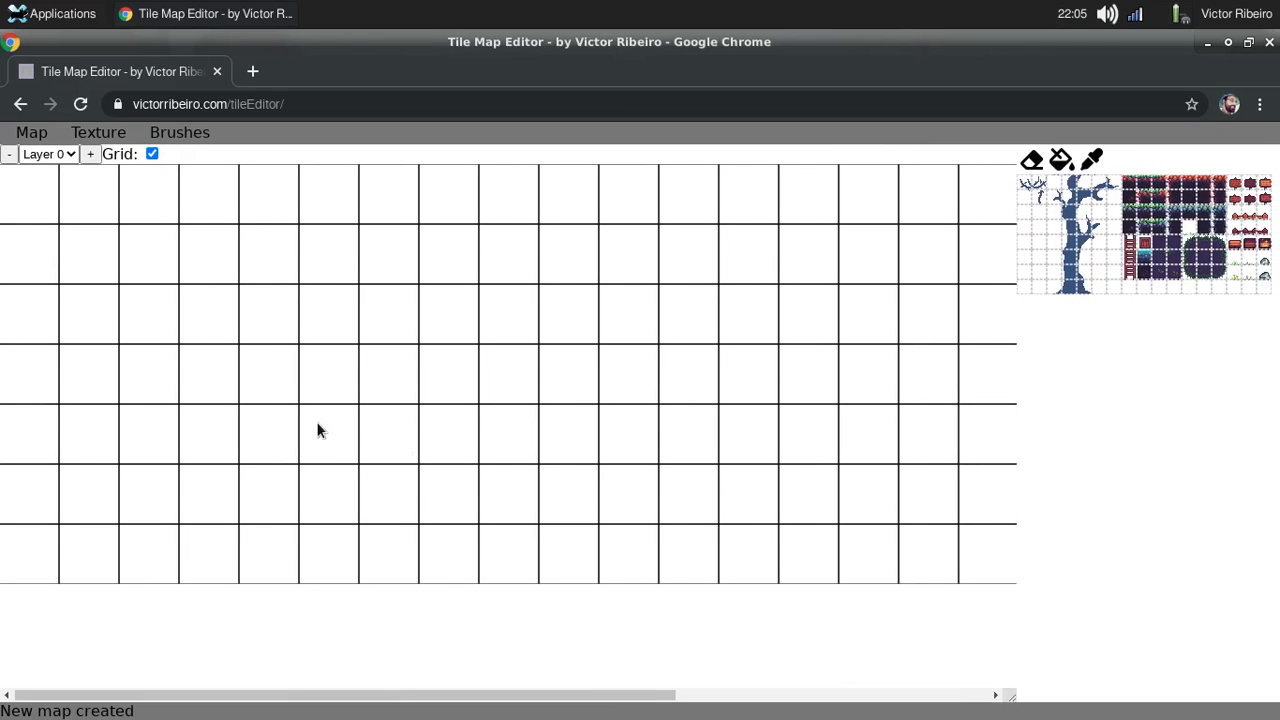
Paint the grass-topped ground tile 0,8 across the full width of the map's second-lowest row.
{"action": "middle_click_drag", "start_coordinate": [702, 418], "coordinate": [280, 400]}
{"action": "middle_click_drag", "start_coordinate": [750, 315], "coordinate": [542, 421]}
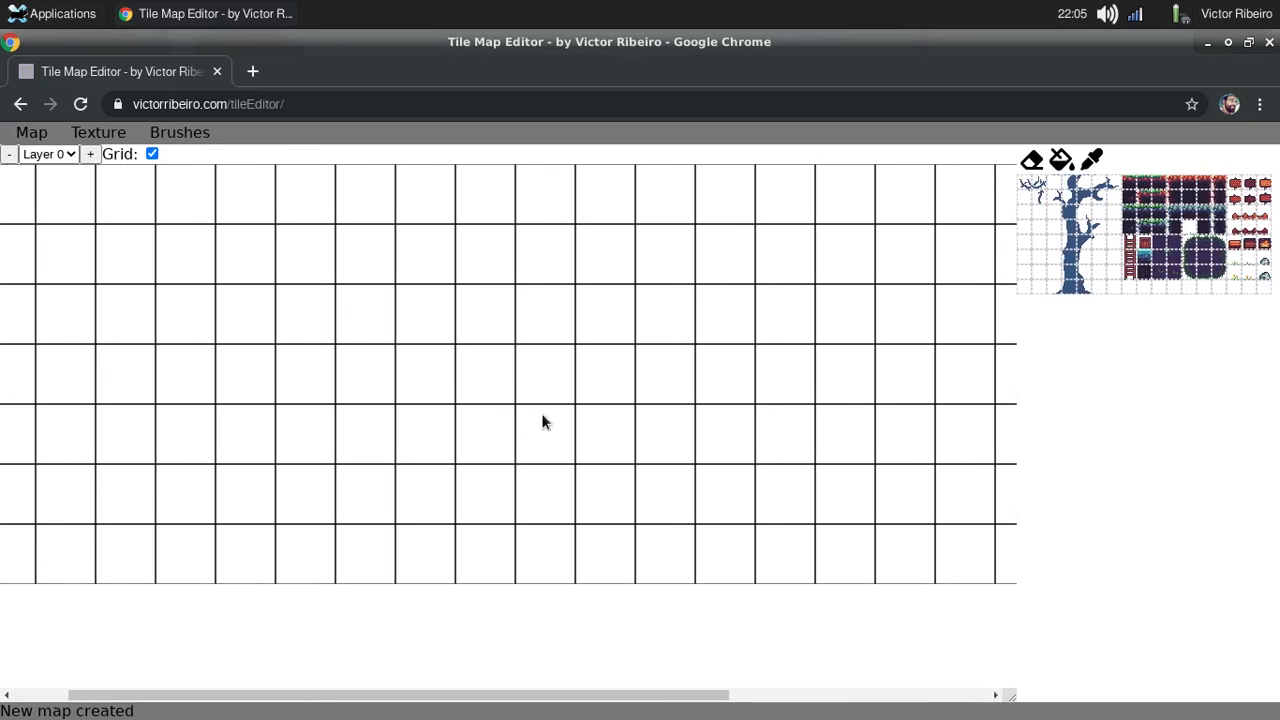
{"action": "middle_click_drag", "start_coordinate": [282, 421], "coordinate": [560, 400]}
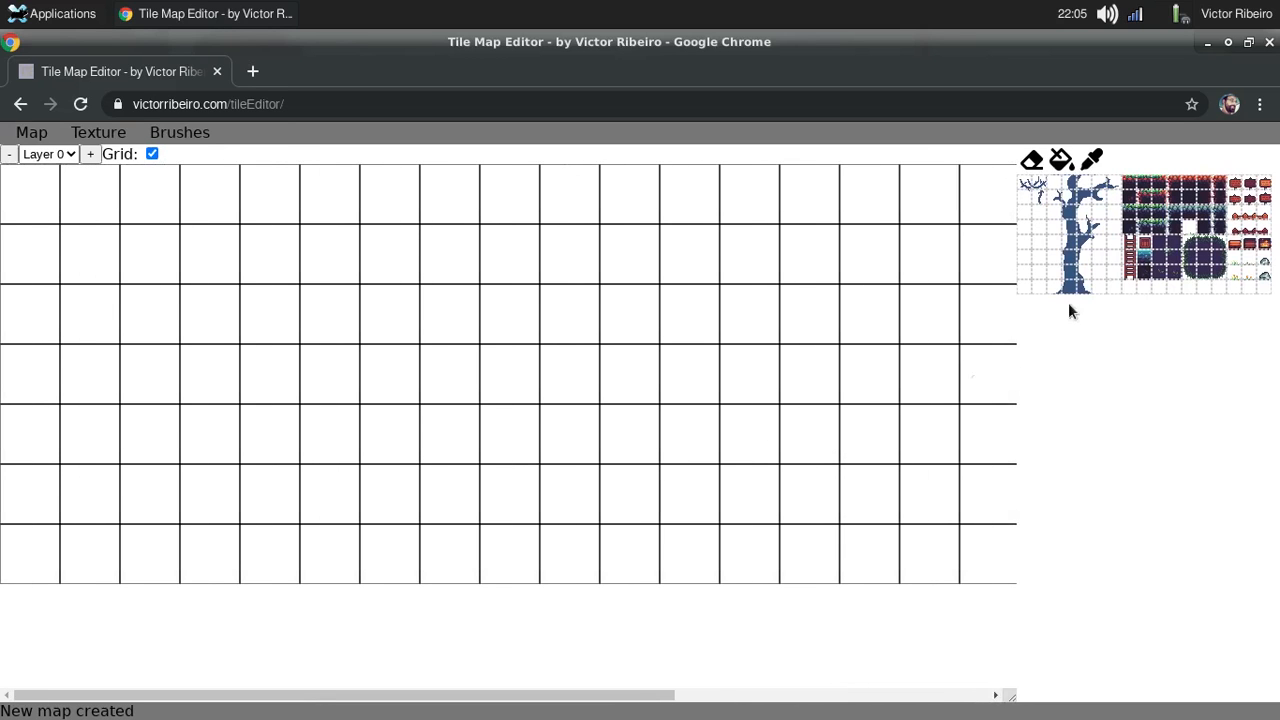
{"action": "left_click", "coordinate": [1144, 186]}
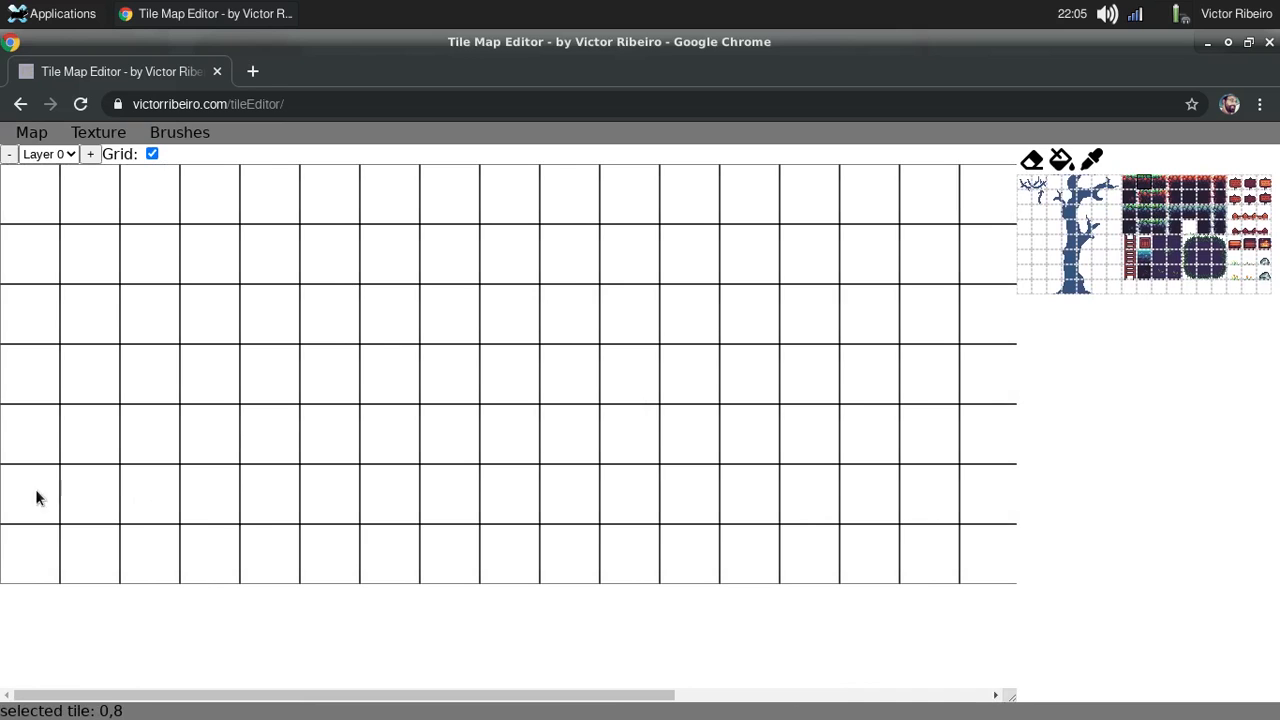
{"action": "left_click_drag", "start_coordinate": [34, 494], "coordinate": [988, 490]}
{"action": "middle_click_drag", "start_coordinate": [704, 496], "coordinate": [230, 504]}
{"action": "left_click_drag", "start_coordinate": [540, 510], "coordinate": [994, 497]}
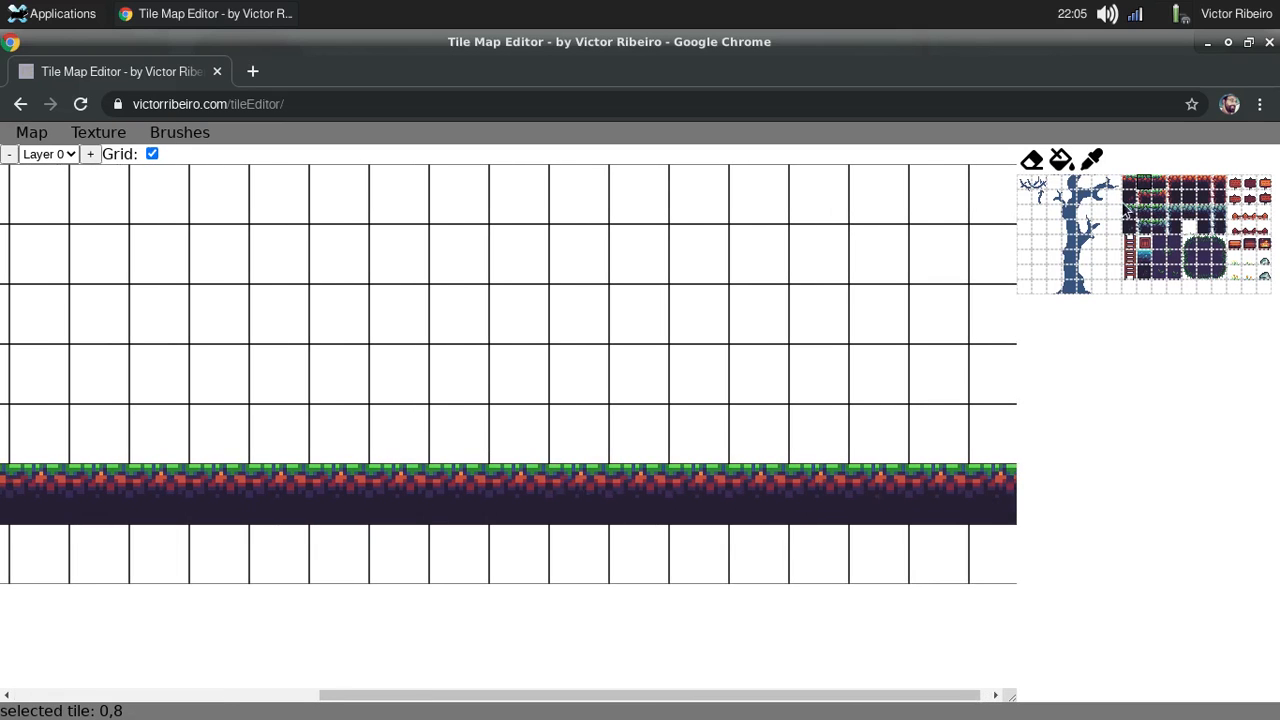
Fill the entire bottom row beneath the grass with the plain dark soil tile 1,11.
{"action": "left_click", "coordinate": [1181, 206]}
{"action": "left_click", "coordinate": [1193, 207]}
{"action": "mouse_move", "coordinate": [988, 549]}
{"action": "left_mouse_down"}
{"action": "mouse_move", "coordinate": [262, 566]}
{"action": "mouse_move", "coordinate": [145, 556]}
{"action": "left_mouse_up"}
{"action": "scroll", "coordinate": [396, 534], "scroll_direction": "left", "scroll_amount": 6}
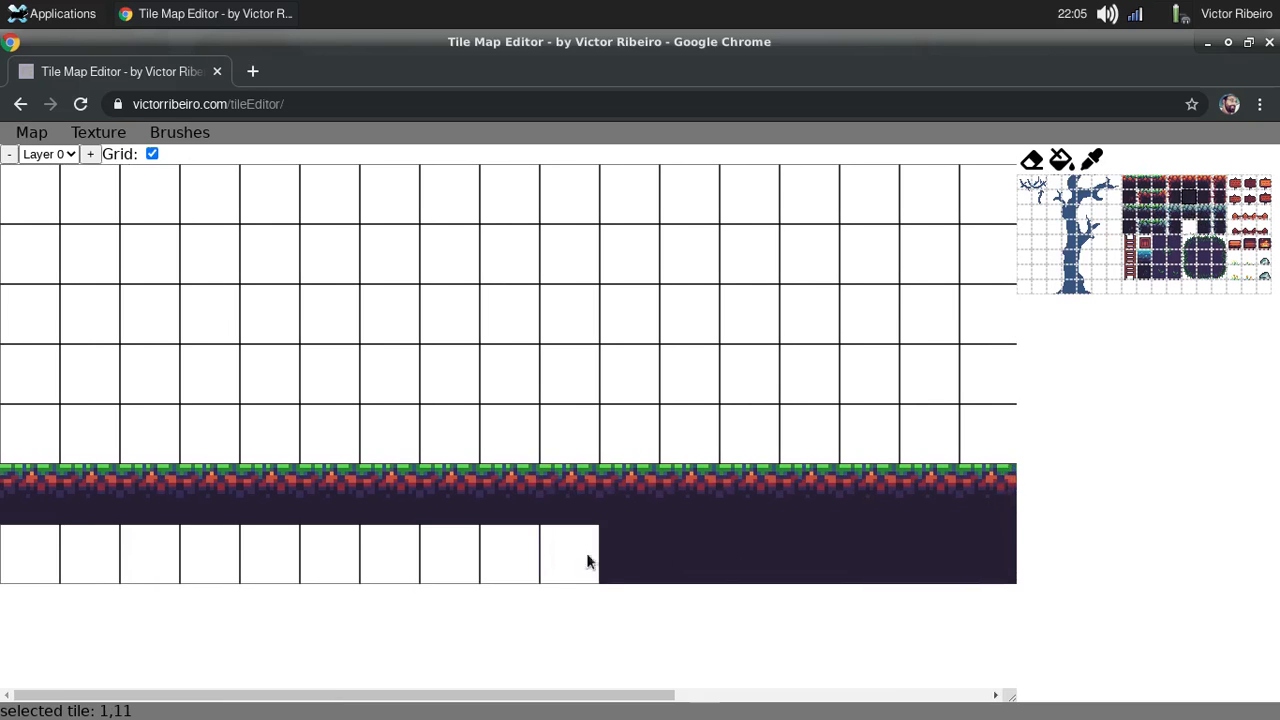
{"action": "left_click_drag", "start_coordinate": [586, 554], "coordinate": [21, 540]}
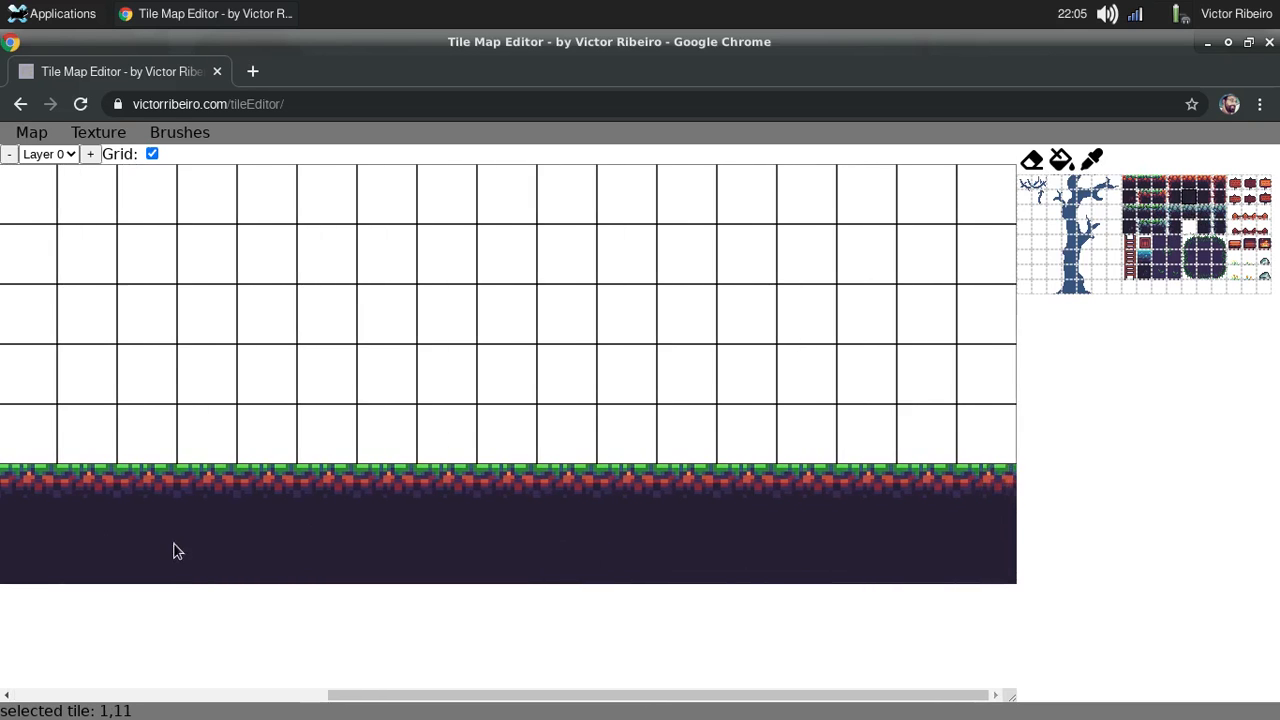
Place the red-speckled soil tile 1,7 in the second, eighth, fifteenth and sixteenth cells of the bottom row.
{"action": "left_click", "coordinate": [1132, 200]}
{"action": "left_click", "coordinate": [435, 565]}
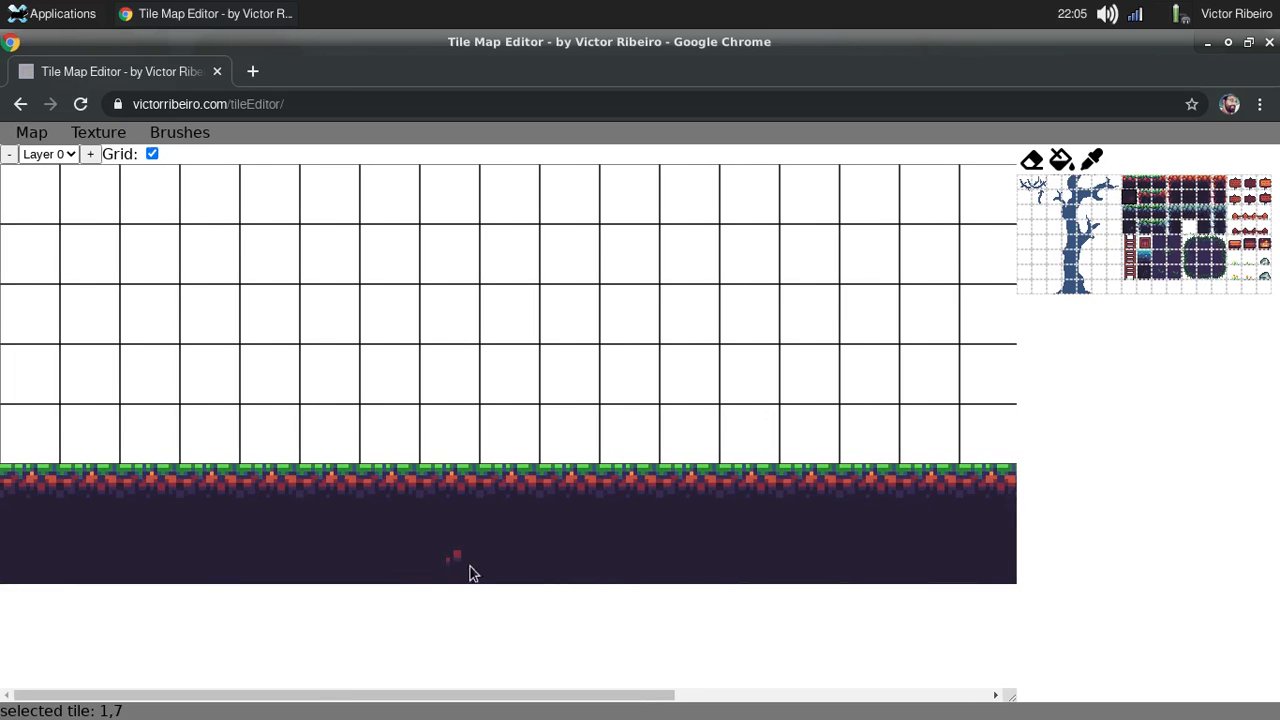
{"action": "left_click", "coordinate": [951, 563]}
{"action": "scroll", "coordinate": [900, 563], "scroll_direction": "right", "scroll_amount": 5}
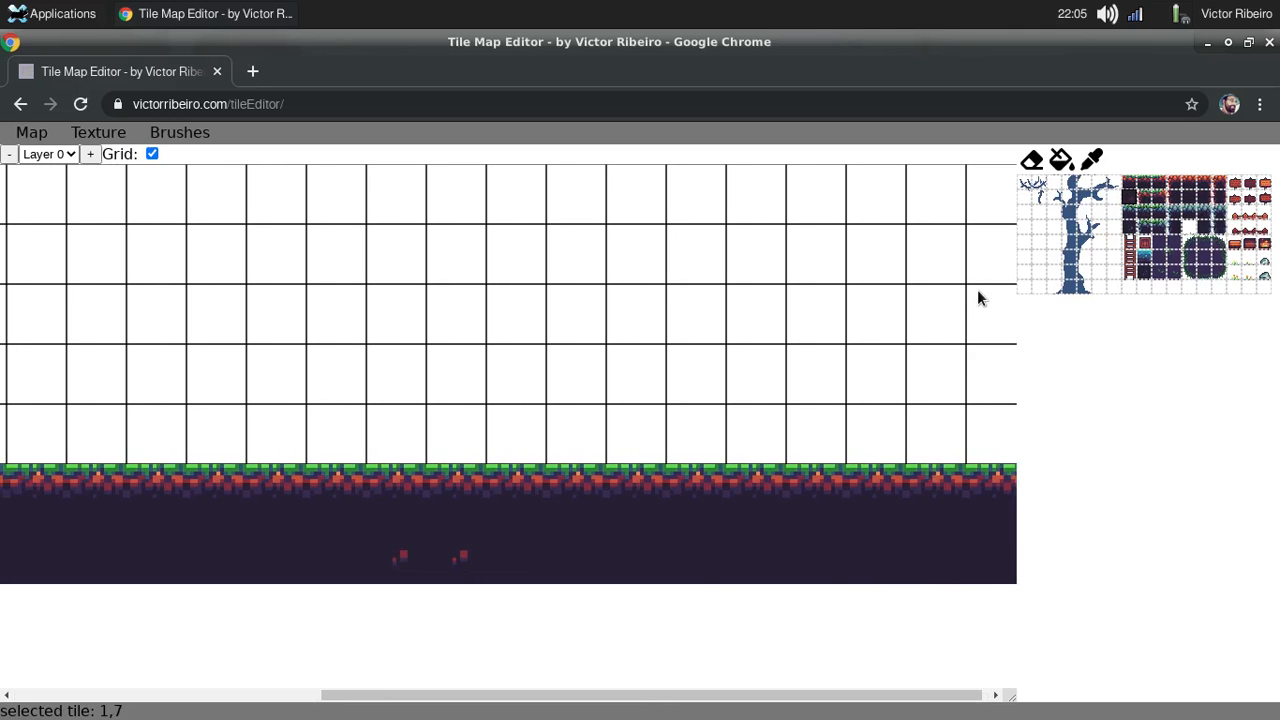
Add a new layer and build a three-tile ladder on it from the bottom row to one cell above the grass.
{"action": "left_click", "coordinate": [1129, 286]}
{"action": "left_click", "coordinate": [86, 156]}
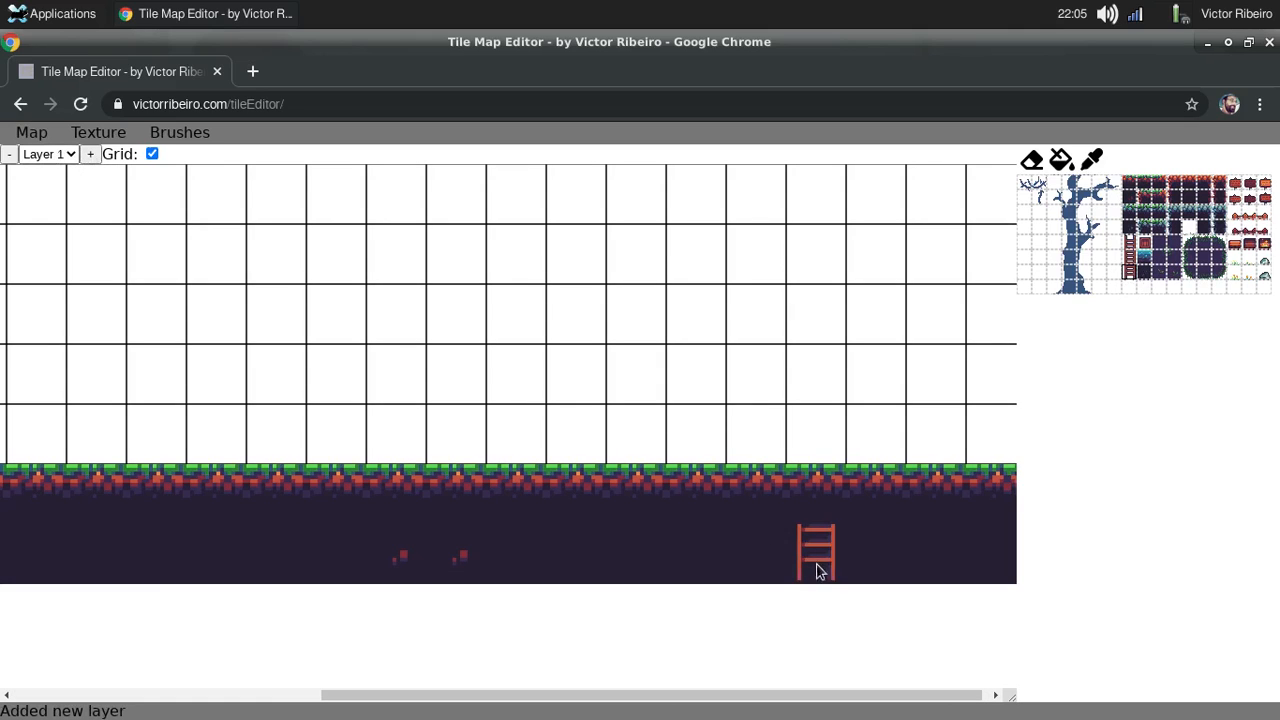
{"action": "left_click", "coordinate": [1128, 262]}
{"action": "left_click", "coordinate": [815, 512]}
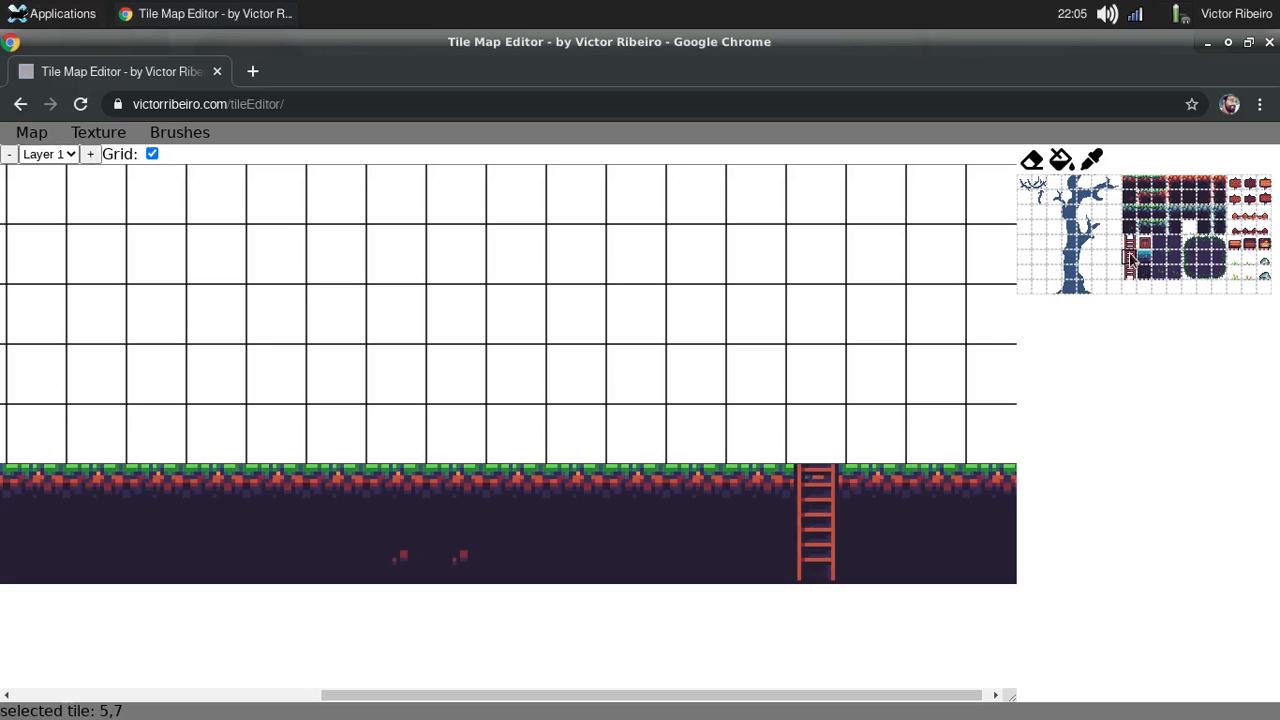
{"action": "left_click", "coordinate": [1129, 246]}
{"action": "left_click", "coordinate": [834, 430]}
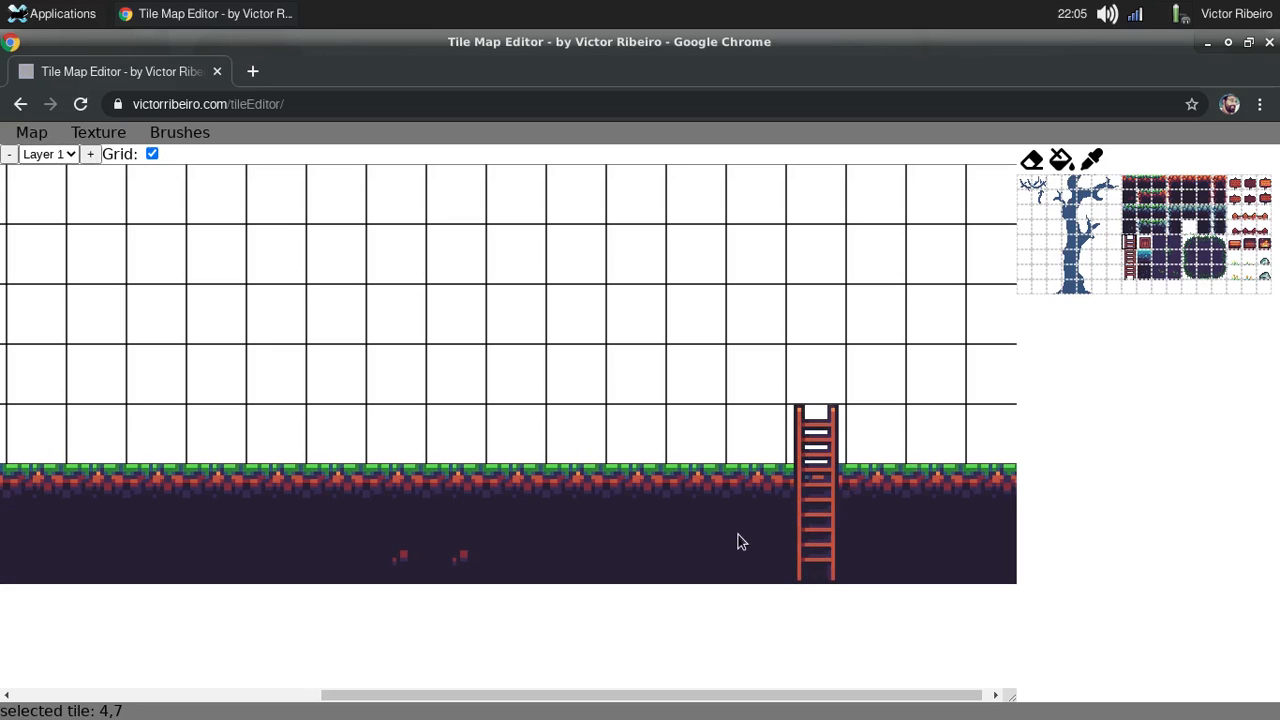
Place the red crate tile 4,8 in the last cell of the bottom row.
{"action": "left_click", "coordinate": [1144, 244]}
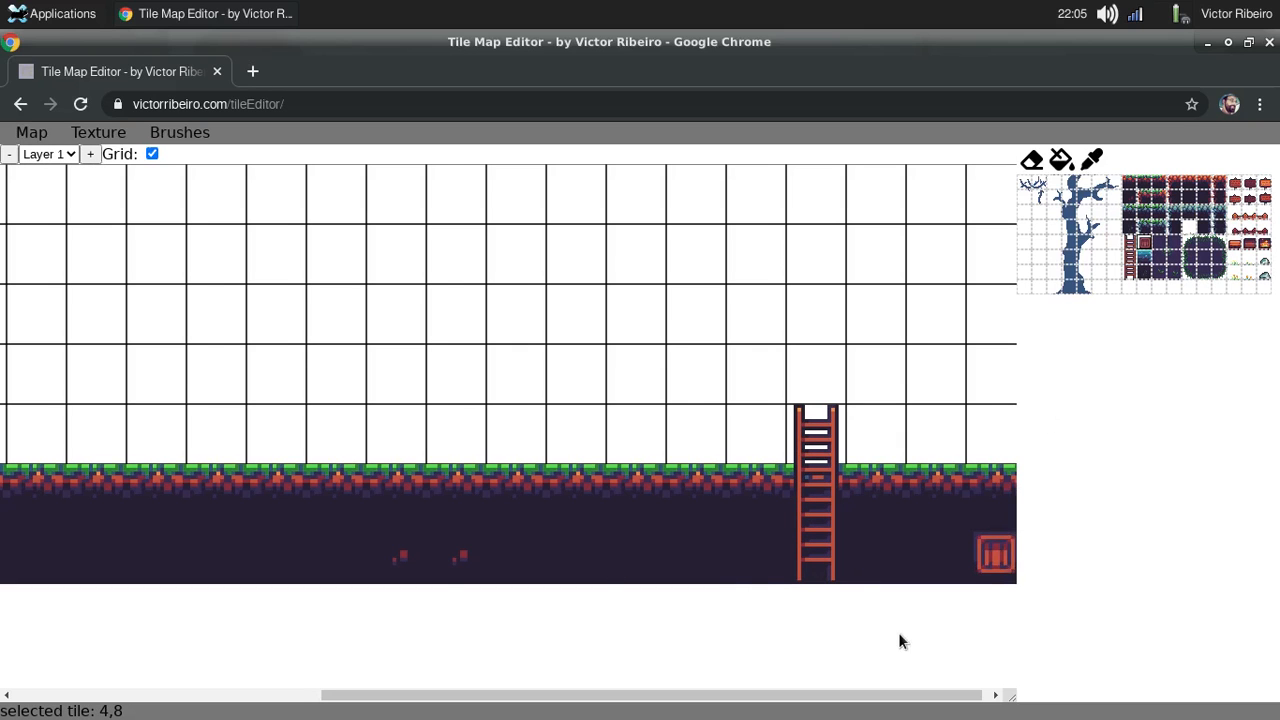
{"action": "scroll", "coordinate": [972, 575], "scroll_direction": "right", "scroll_amount": 1}
Place grass tuft tile 6,14 above the ground in the first column and tuft tile 6,15 in the fourth column.
{"action": "middle_click_drag", "start_coordinate": [620, 565], "coordinate": [1110, 530]}
{"action": "mouse_move", "coordinate": [788, 565]}
{"action": "middle_mouse_down"}
{"action": "mouse_move", "coordinate": [487, 564]}
{"action": "mouse_move", "coordinate": [1005, 558]}
{"action": "middle_mouse_up"}
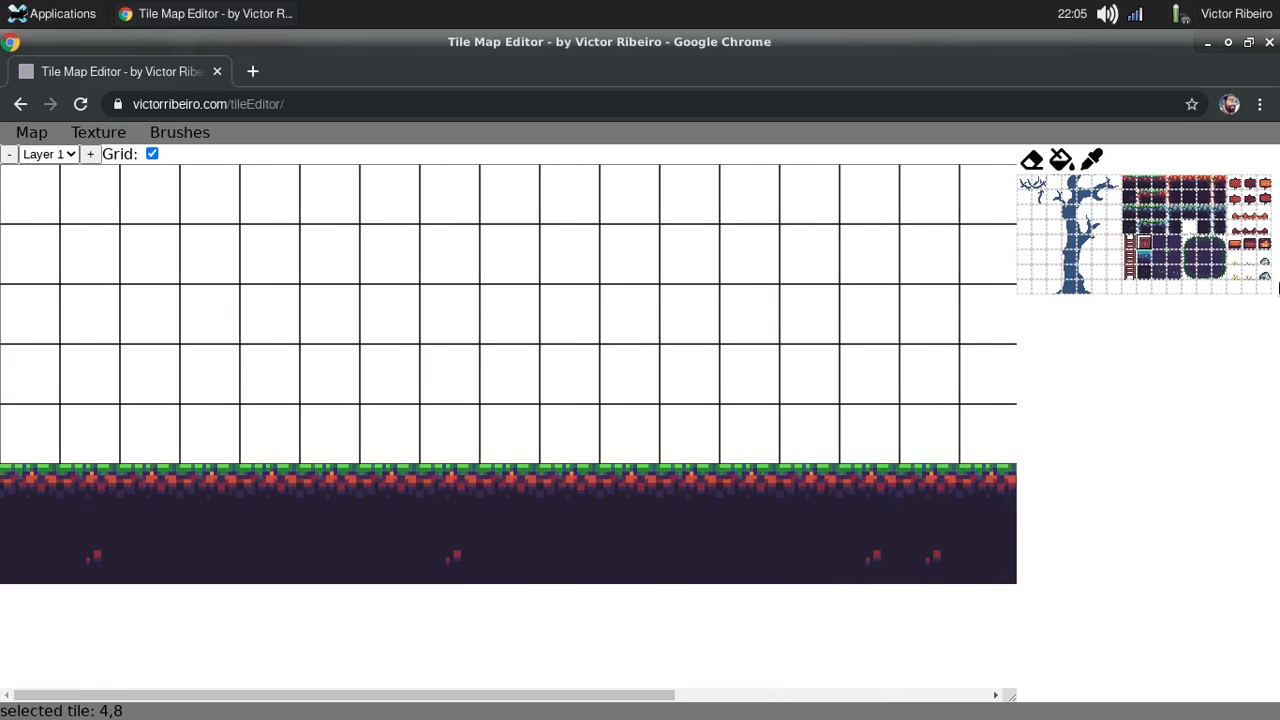
{"action": "left_click", "coordinate": [1233, 271]}
{"action": "left_click", "coordinate": [35, 445]}
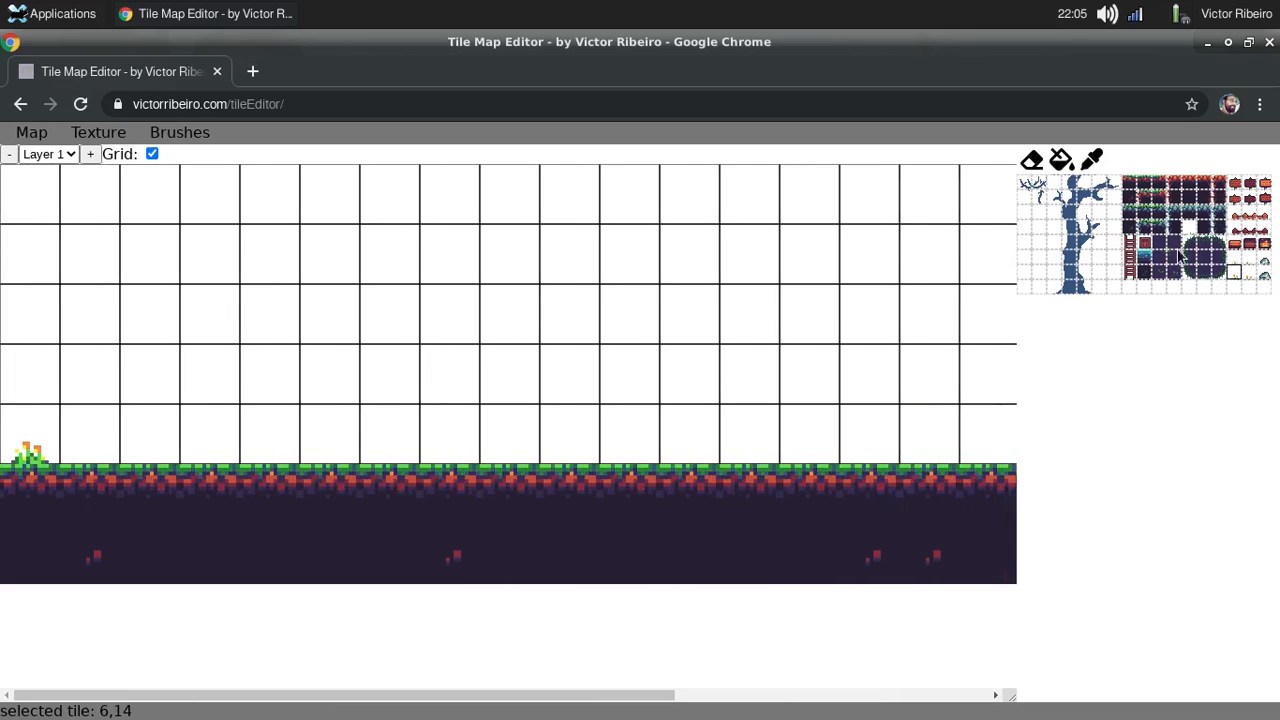
{"action": "left_click", "coordinate": [1250, 272]}
{"action": "left_click", "coordinate": [222, 450]}
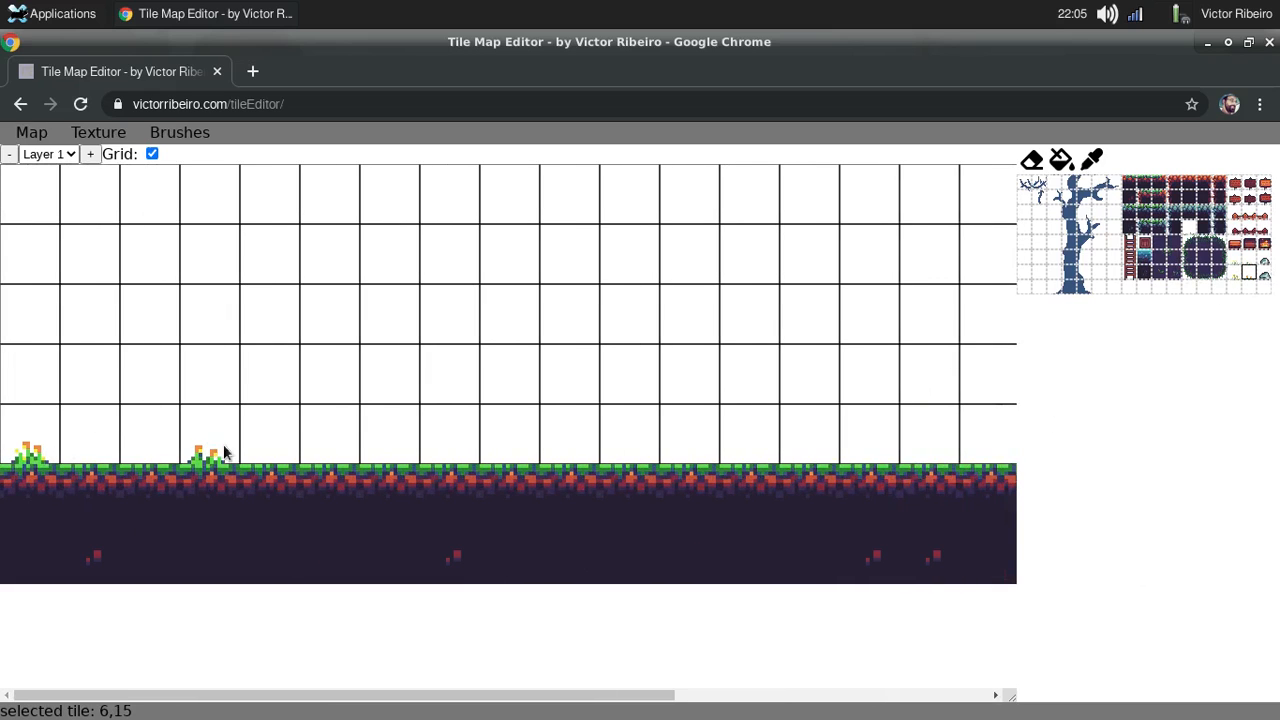
Place large rock tile 6,16 on the grass in the seventh column and small rock tile 5,16 in the ninth column.
{"action": "left_click", "coordinate": [1268, 276]}
{"action": "left_click", "coordinate": [400, 450]}
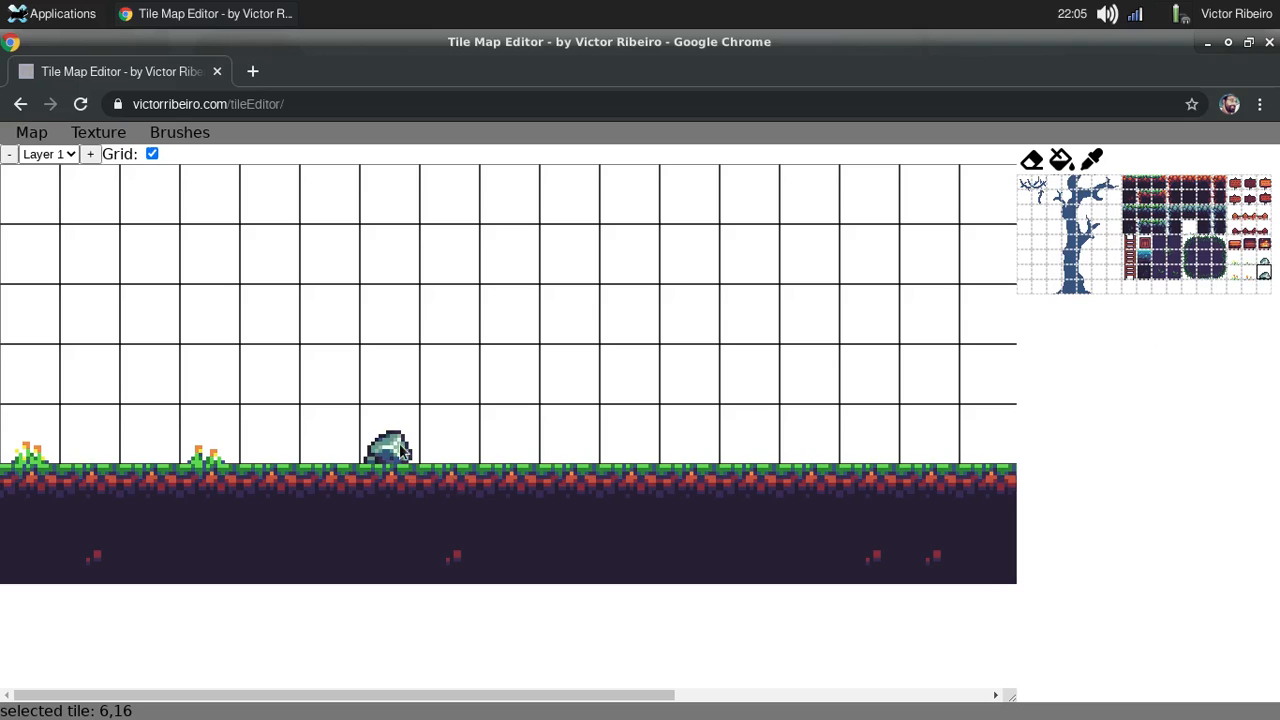
{"action": "left_click", "coordinate": [1264, 259]}
{"action": "left_click", "coordinate": [510, 456]}
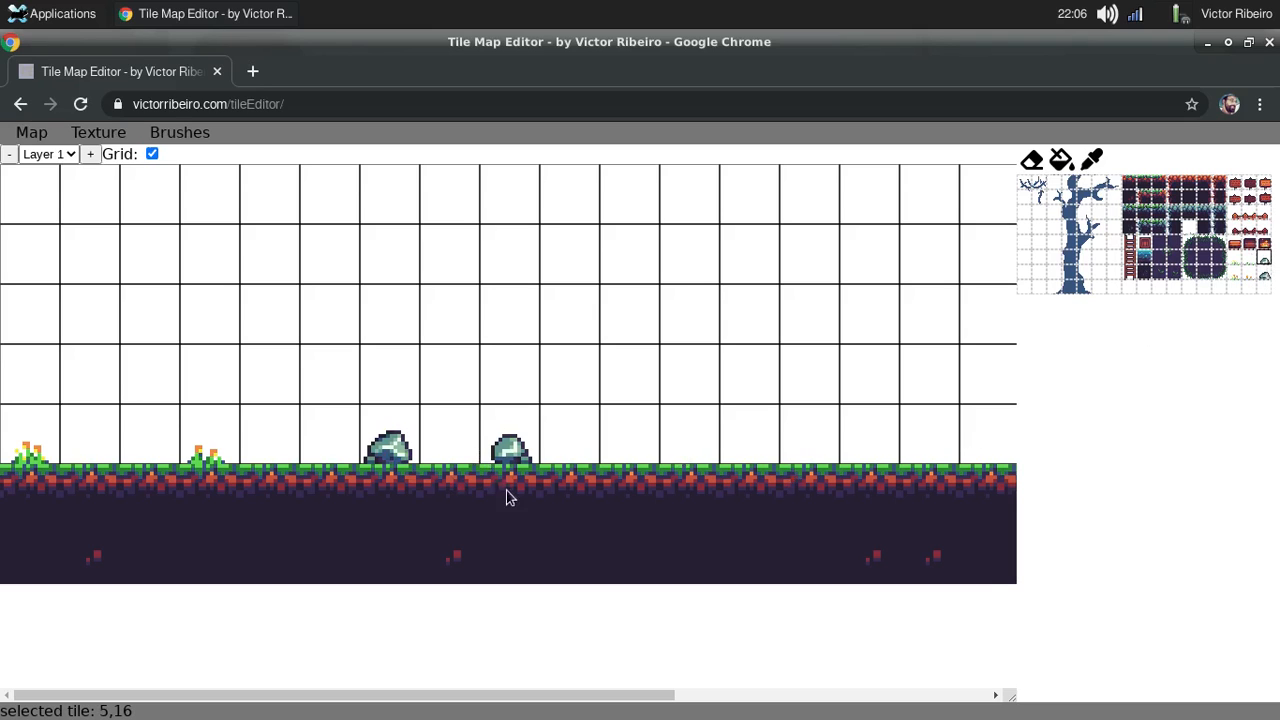
Place grass tuft tile 5,15 between the two rocks and tuft tile 6,15 just after the small rock.
{"action": "left_click", "coordinate": [1249, 259]}
{"action": "left_click", "coordinate": [448, 455]}
{"action": "left_click", "coordinate": [1247, 278]}
{"action": "left_click", "coordinate": [572, 455]}
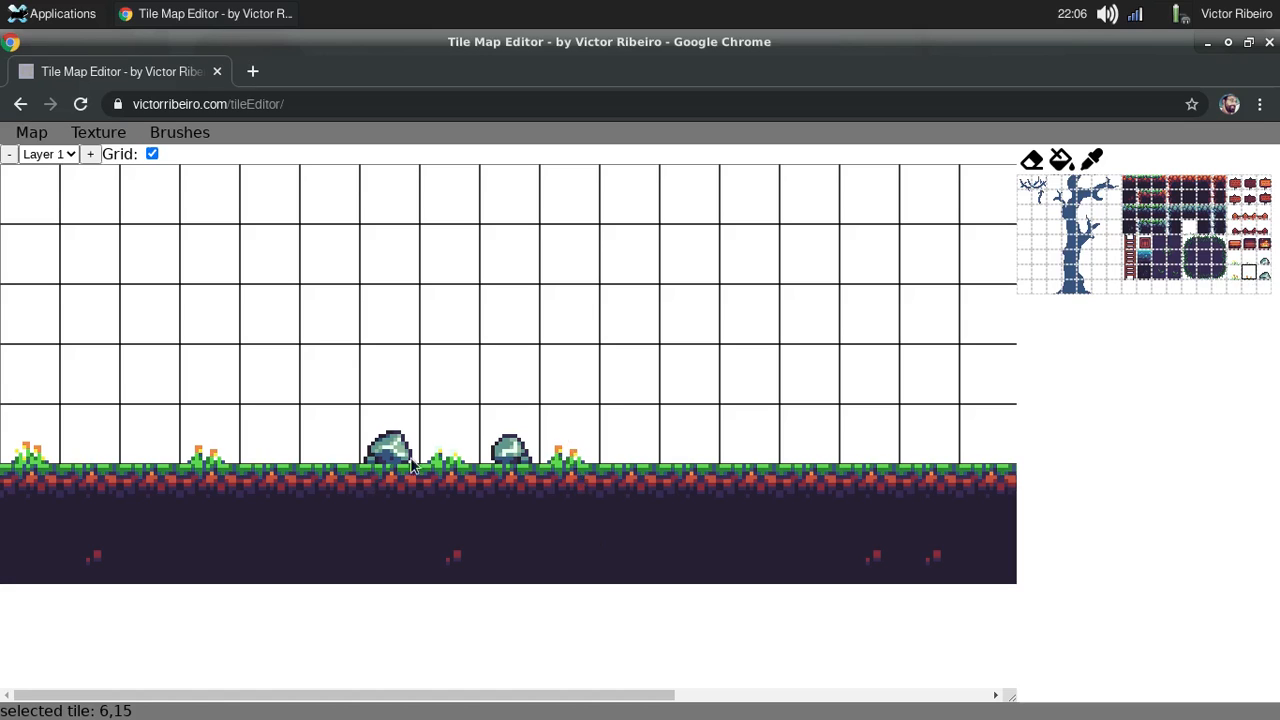
Build the tree base before the ladder from tiles 7,2, 7,3 and 7,4, with trunk tiles 6,3 and 6,4 above it.
{"action": "left_click", "coordinate": [1055, 286]}
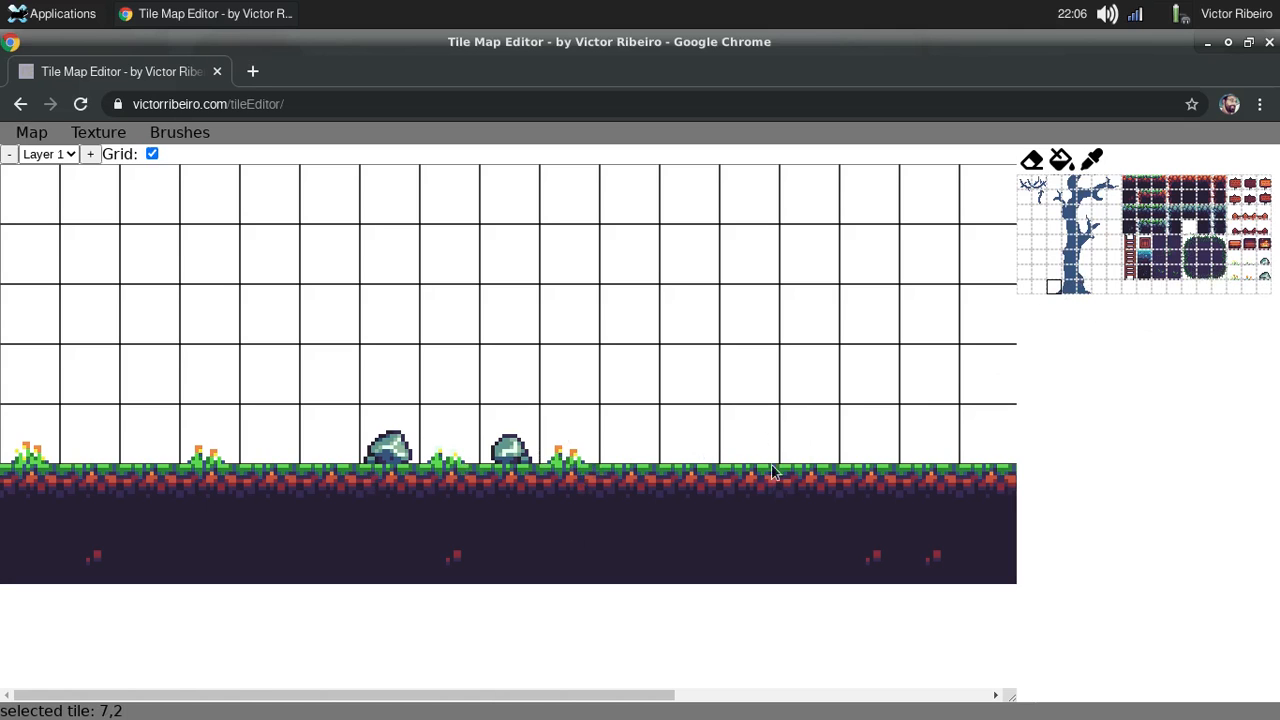
{"action": "mouse_move", "coordinate": [805, 464]}
{"action": "middle_mouse_down"}
{"action": "mouse_move", "coordinate": [351, 454]}
{"action": "mouse_move", "coordinate": [401, 453]}
{"action": "middle_mouse_up"}
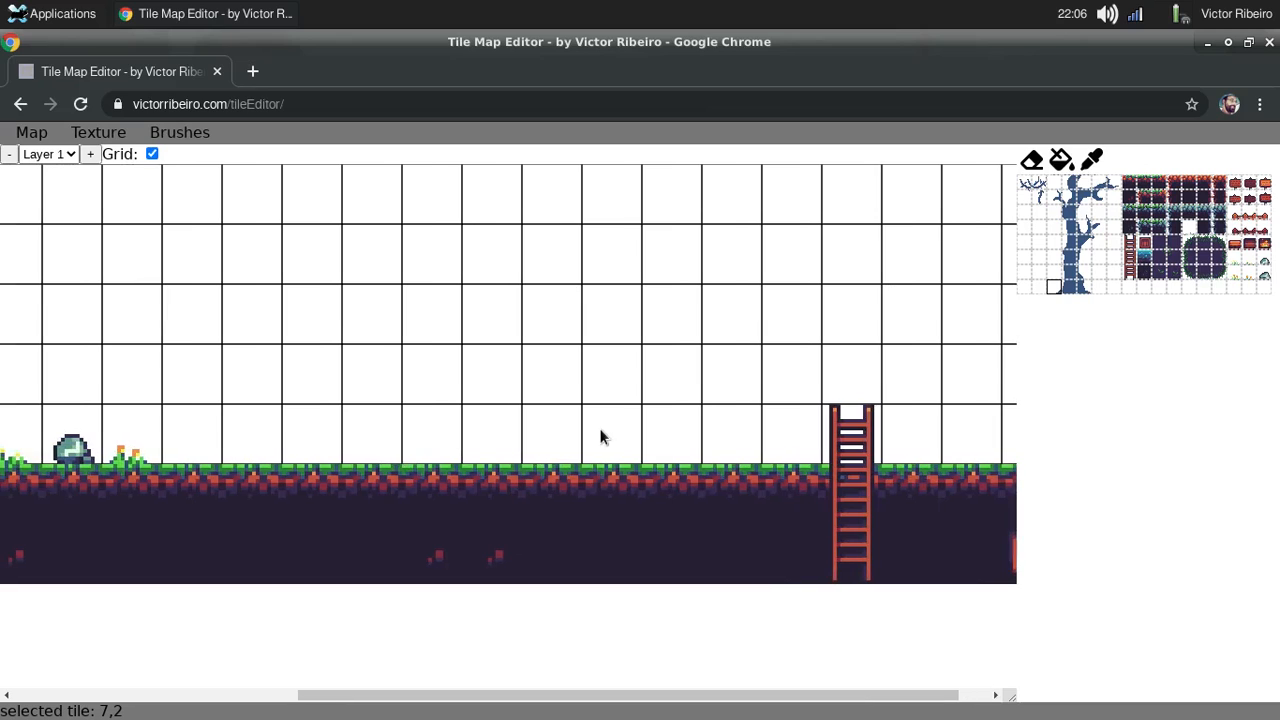
{"action": "left_click", "coordinate": [1064, 289]}
{"action": "left_click", "coordinate": [684, 437]}
{"action": "left_click", "coordinate": [1083, 290]}
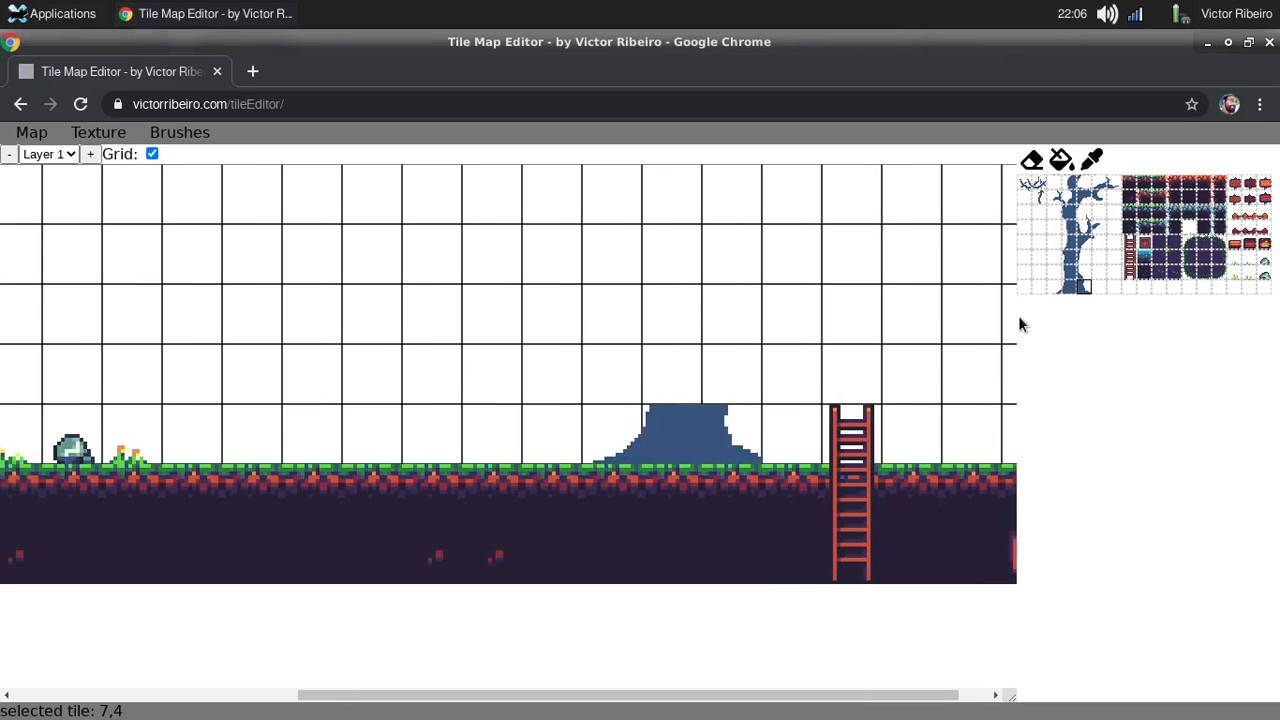
{"action": "left_click", "coordinate": [726, 390]}
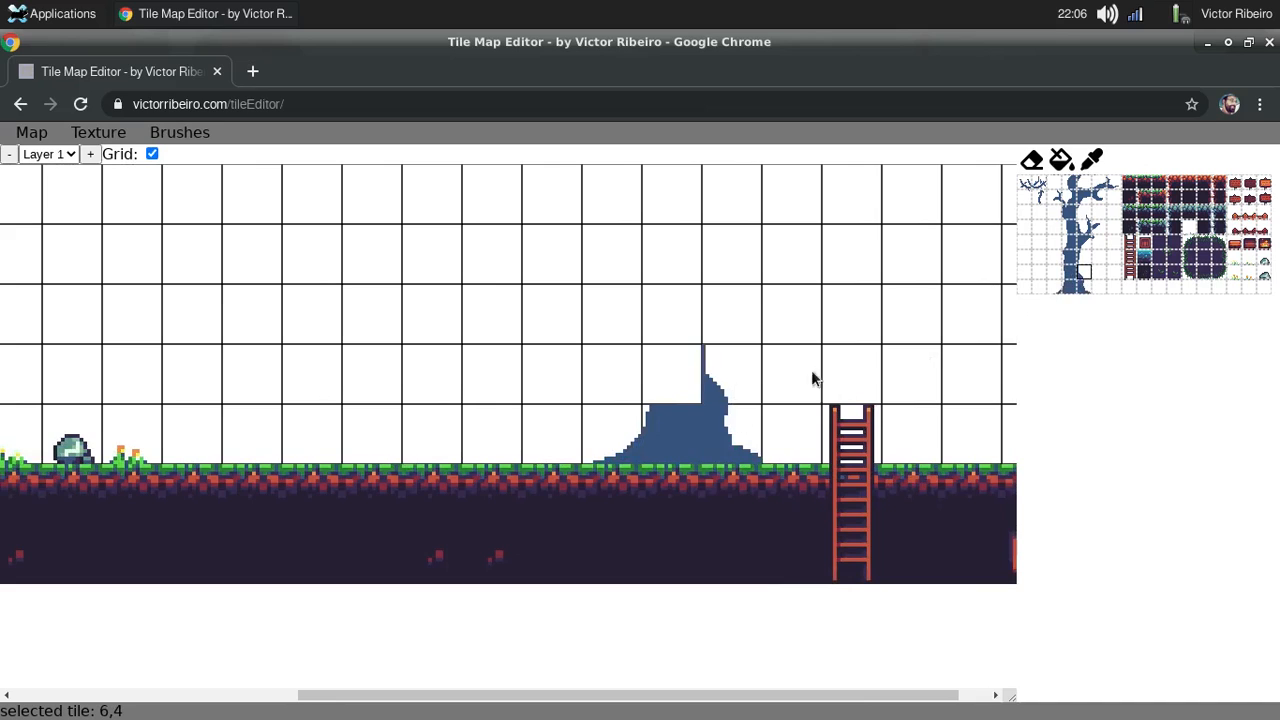
{"action": "left_click", "coordinate": [1070, 273]}
{"action": "left_click", "coordinate": [690, 373]}
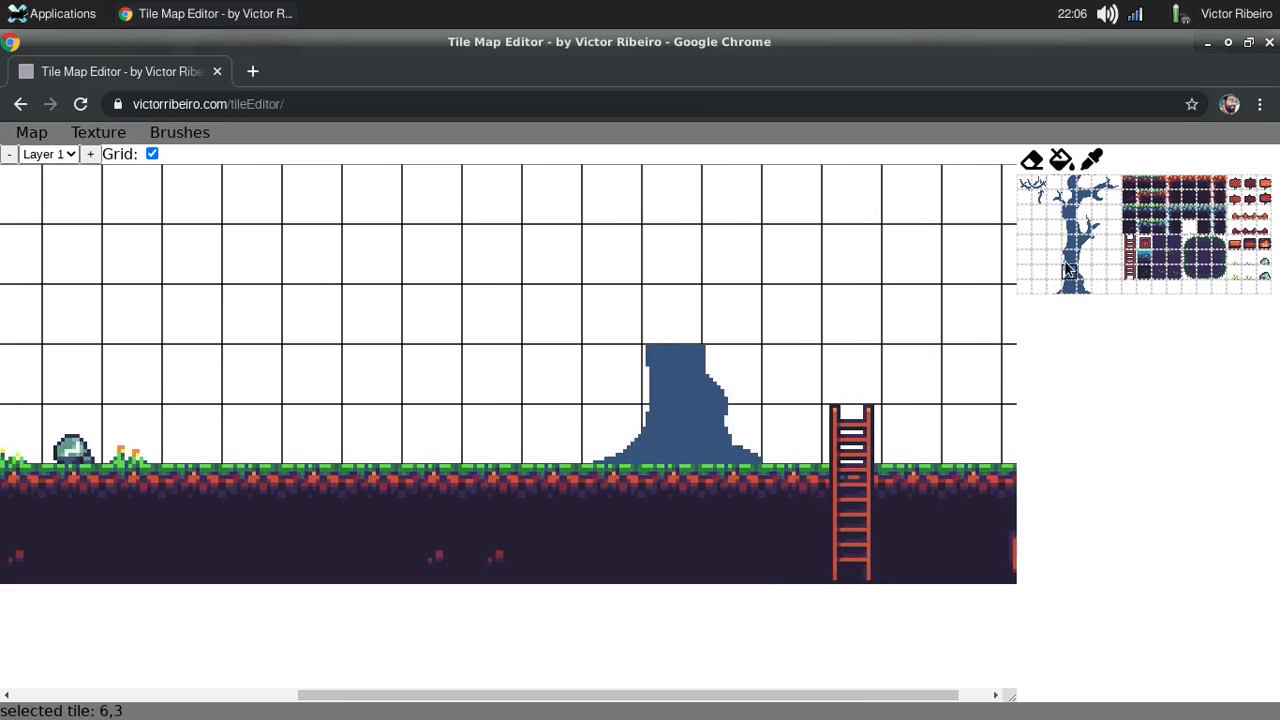
Extend the tree trunk upward with a row of tiles 5,3 and 5,4 and a row of tiles 4,3 and 4,4.
{"action": "left_click", "coordinate": [1070, 258]}
{"action": "left_click", "coordinate": [666, 336]}
{"action": "left_click", "coordinate": [1084, 254]}
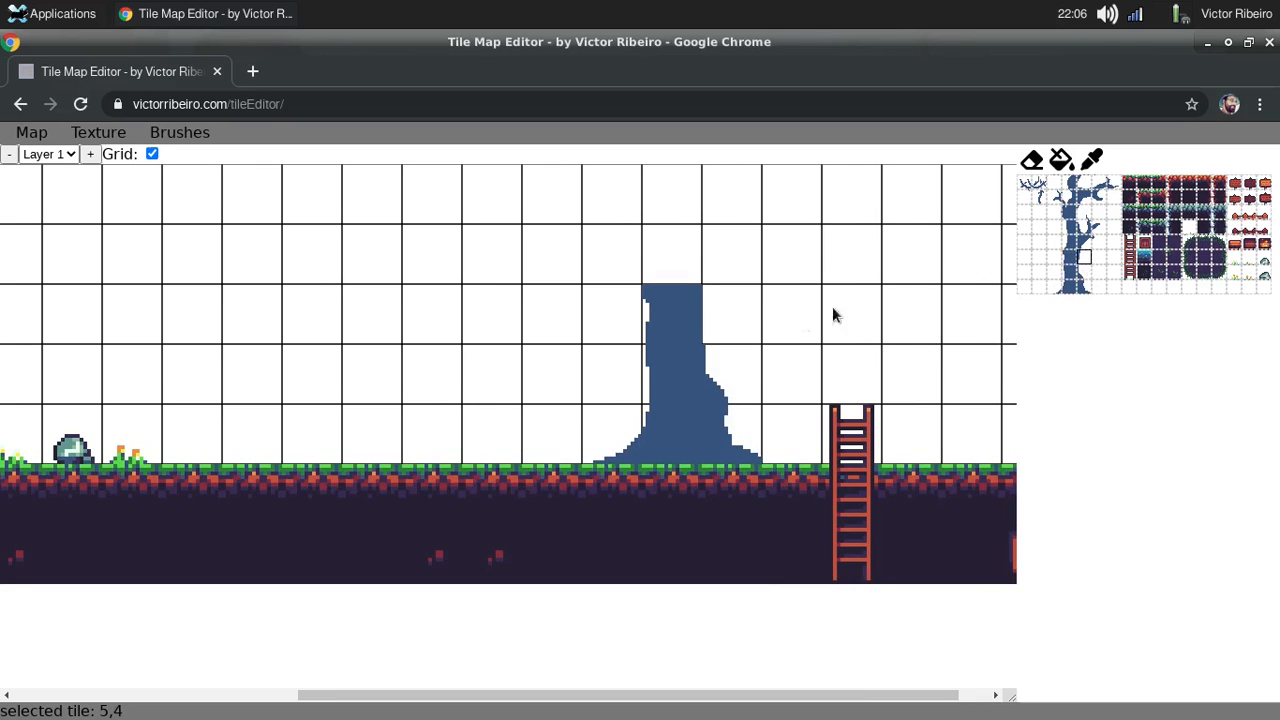
{"action": "left_click", "coordinate": [748, 316]}
{"action": "left_click", "coordinate": [1088, 240]}
{"action": "left_click", "coordinate": [733, 262]}
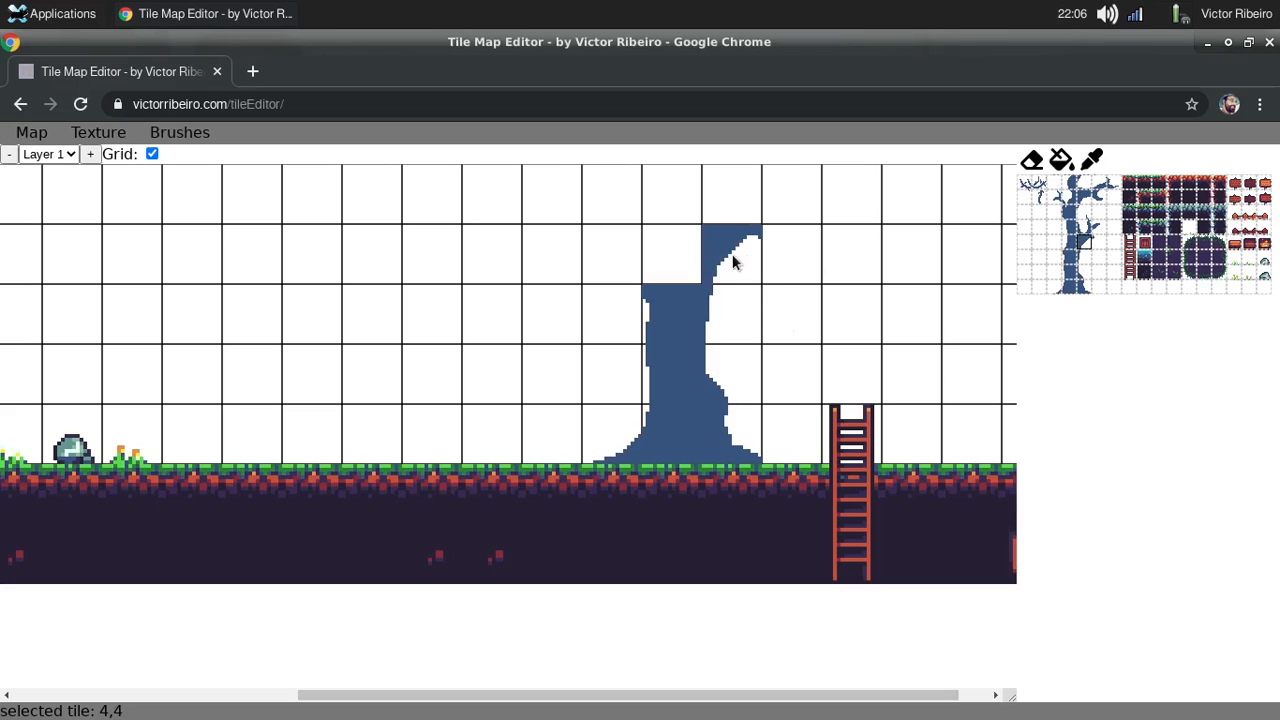
{"action": "left_click", "coordinate": [1072, 244]}
{"action": "left_click", "coordinate": [655, 259]}
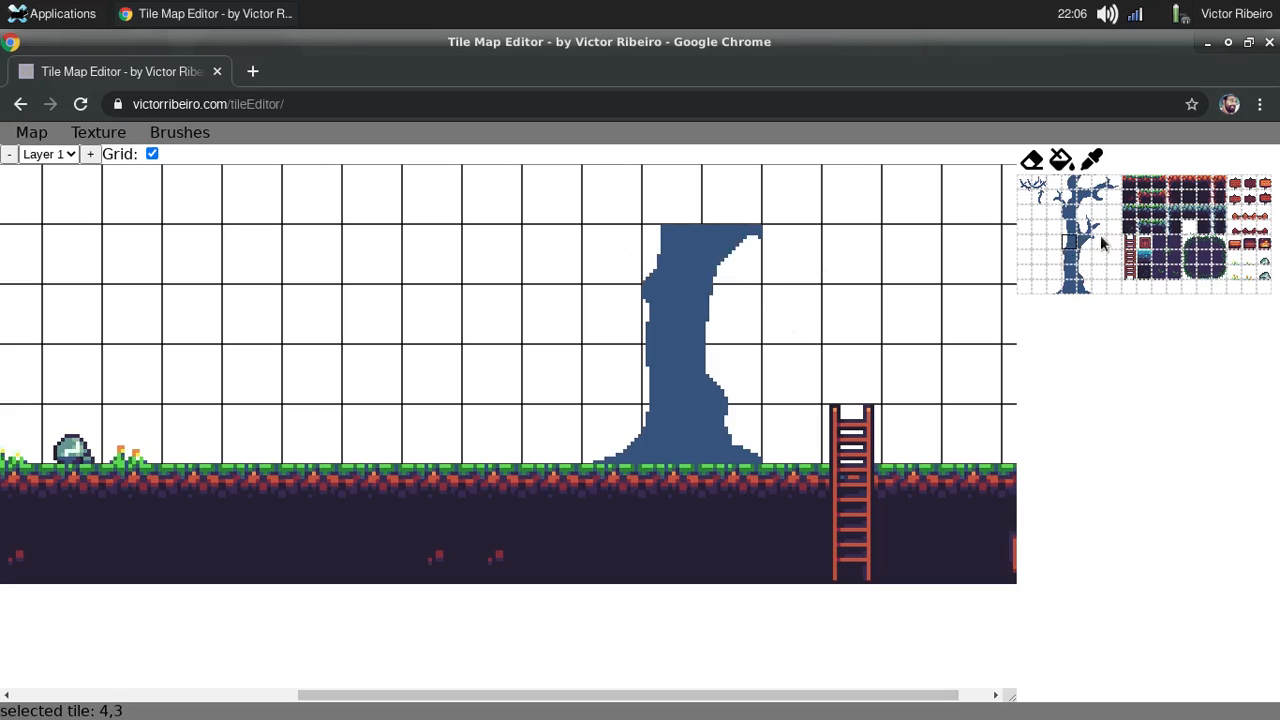
Complete the treetop in the map's top row with tiles 3,3, 3,4 and 3,5, and add branch tile 4,5 below 3,5.
{"action": "left_click", "coordinate": [1068, 228]}
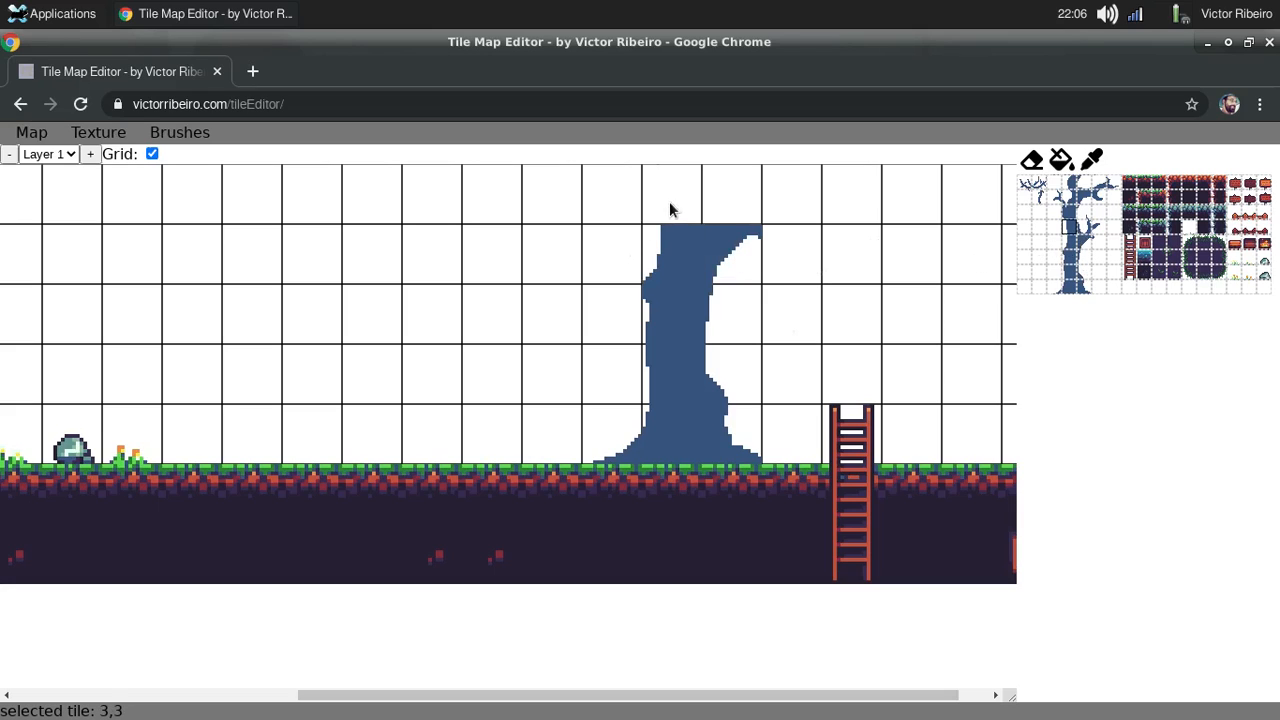
{"action": "left_click", "coordinate": [1086, 232]}
{"action": "left_click", "coordinate": [757, 210]}
{"action": "left_click", "coordinate": [1096, 228]}
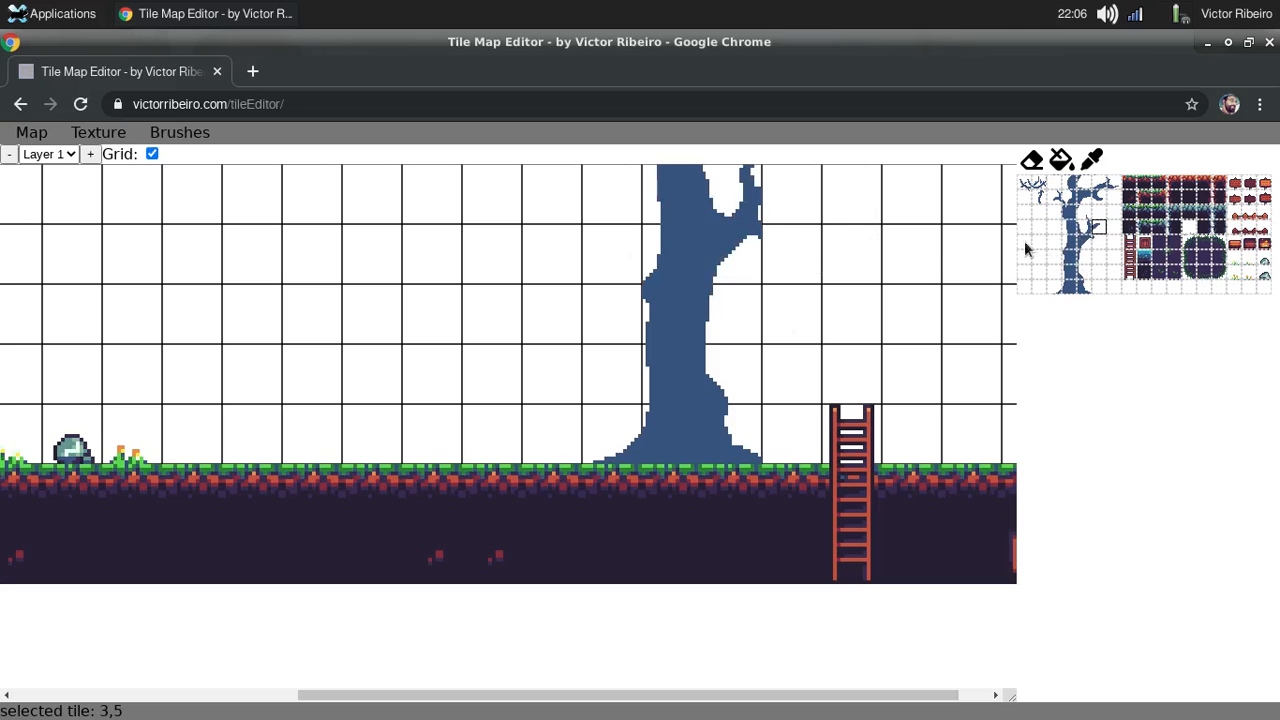
{"action": "left_click", "coordinate": [1099, 242]}
{"action": "left_click", "coordinate": [790, 215]}
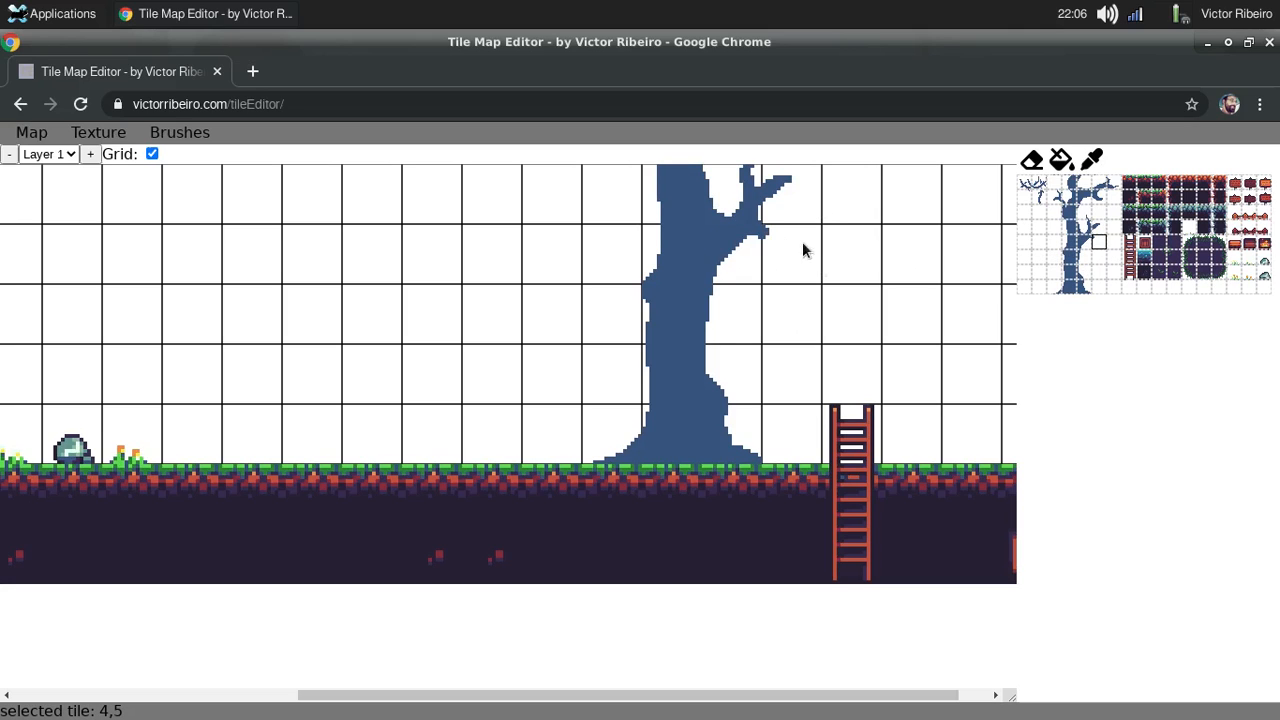
Hide the grid and review the whole map from end to end.
{"action": "mouse_move", "coordinate": [792, 513]}
{"action": "middle_mouse_down"}
{"action": "mouse_move", "coordinate": [246, 447]}
{"action": "mouse_move", "coordinate": [387, 470]}
{"action": "mouse_move", "coordinate": [1004, 487]}
{"action": "middle_mouse_up"}
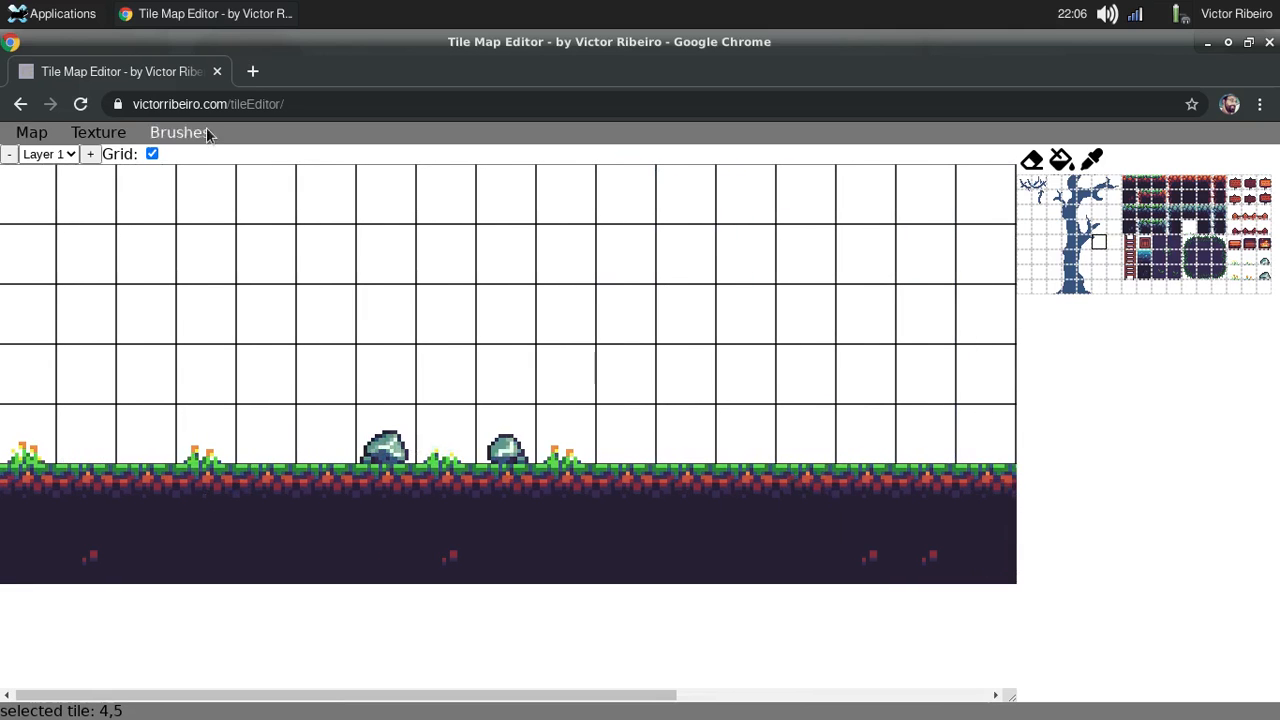
{"action": "left_click", "coordinate": [151, 154]}
{"action": "middle_click_drag", "start_coordinate": [380, 495], "coordinate": [6, 486]}
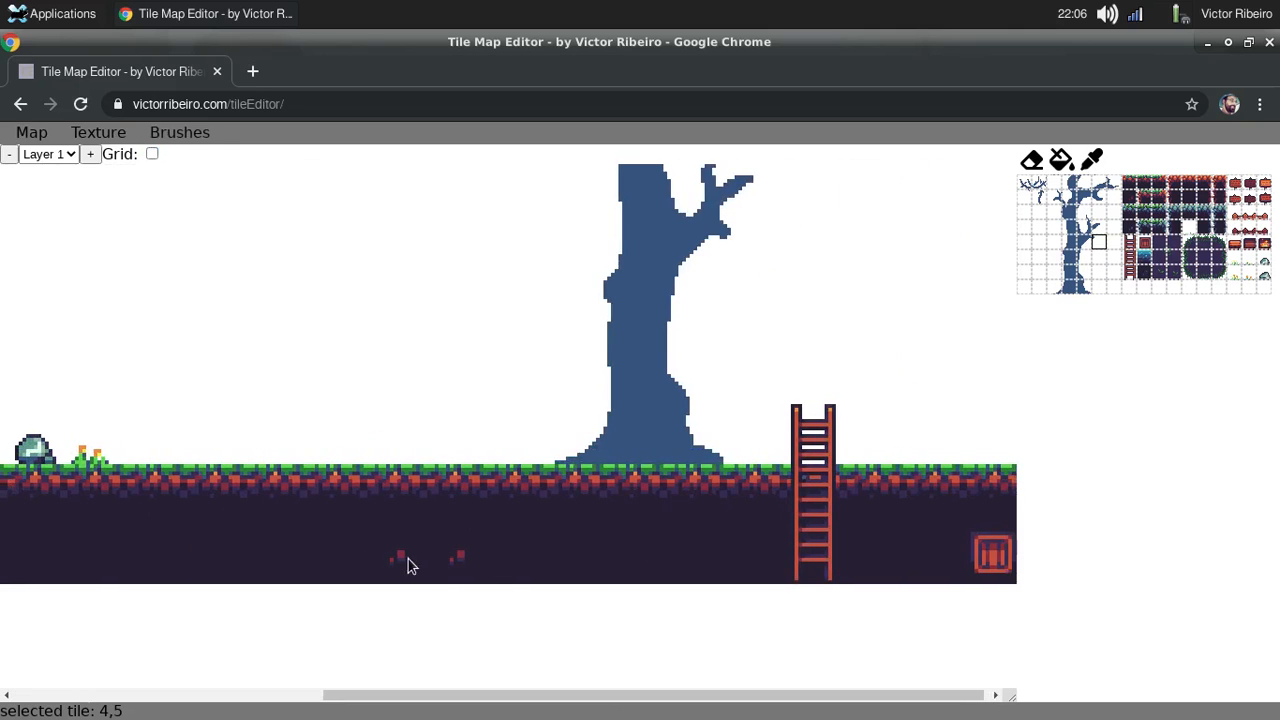
{"action": "middle_click_drag", "start_coordinate": [364, 518], "coordinate": [805, 512]}
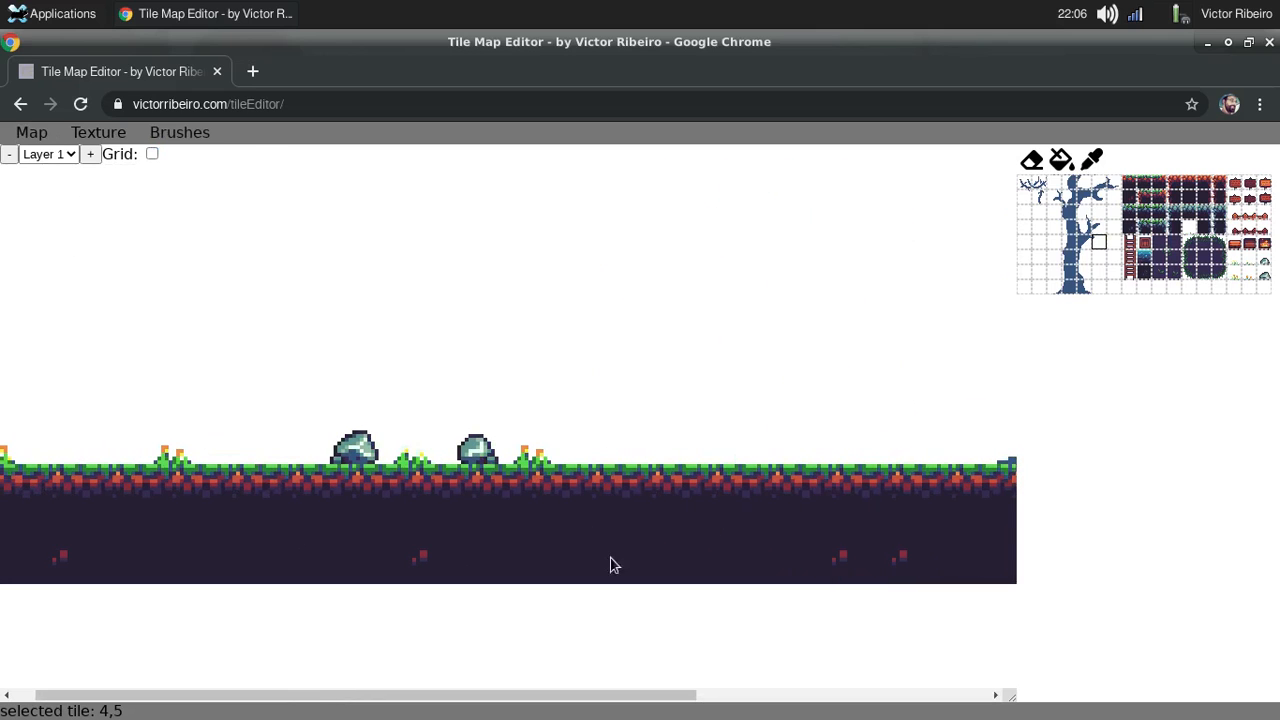
{"action": "middle_click_drag", "start_coordinate": [543, 473], "coordinate": [577, 473]}
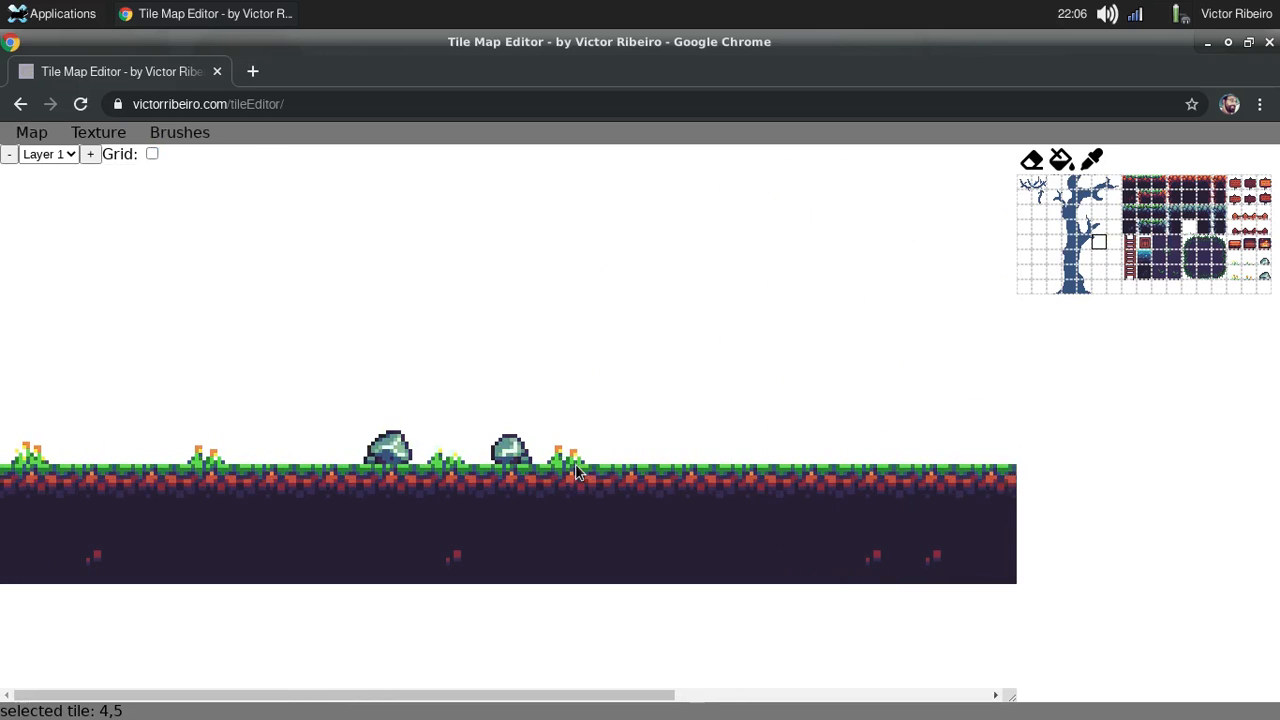
Save the map as a PNG image named my-side-scrolling-map.
{"action": "left_click", "coordinate": [31, 132]}
{"action": "left_click", "coordinate": [49, 236]}
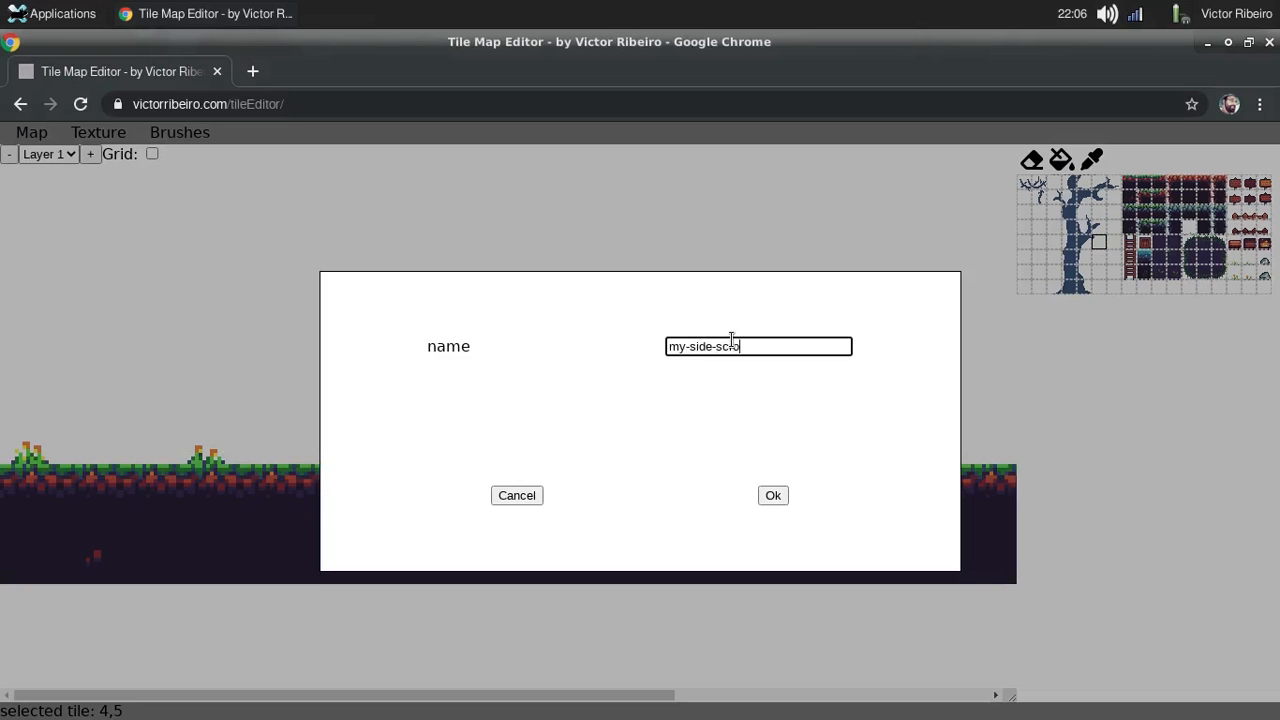
{"action": "left_click", "coordinate": [763, 496]}
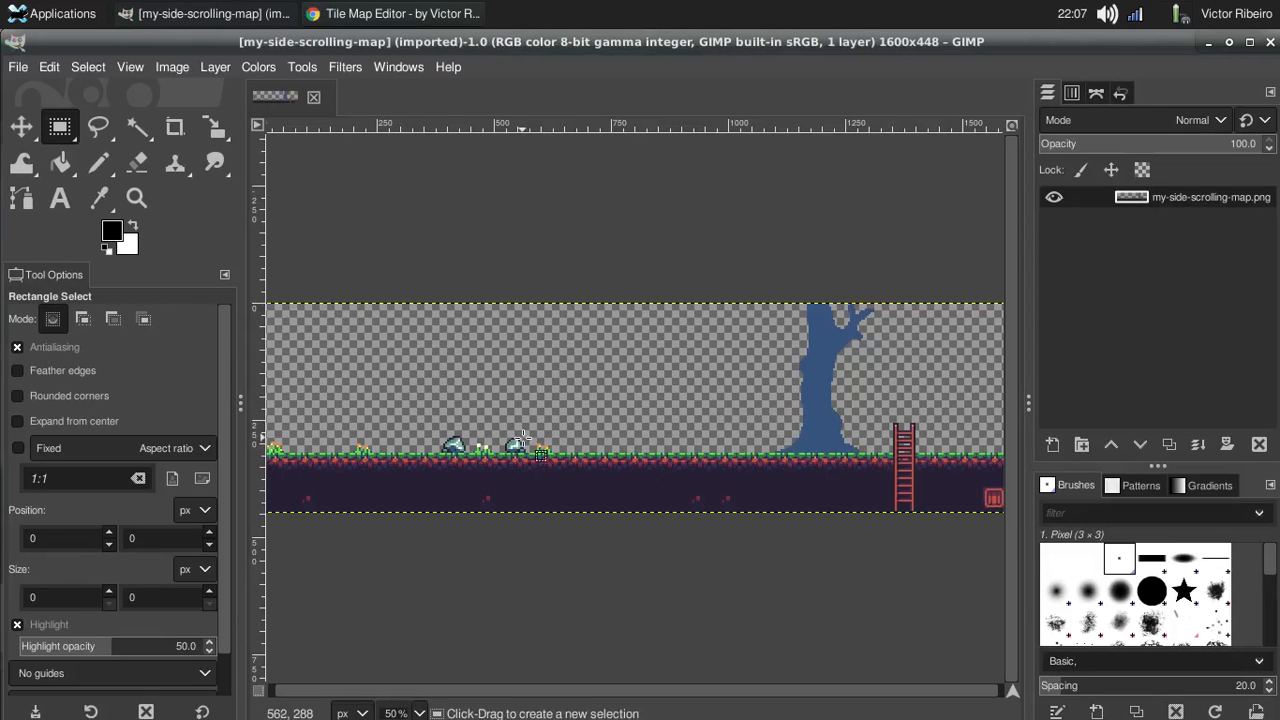
Examine the exported my-side-scrolling-map.png up close and as a whole in GIMP, and close it.
{"action": "scroll", "coordinate": [466, 449], "scroll_direction": "up", "scroll_amount": 6, "text": "ctrl"}
{"action": "right_click", "coordinate": [820, 463]}
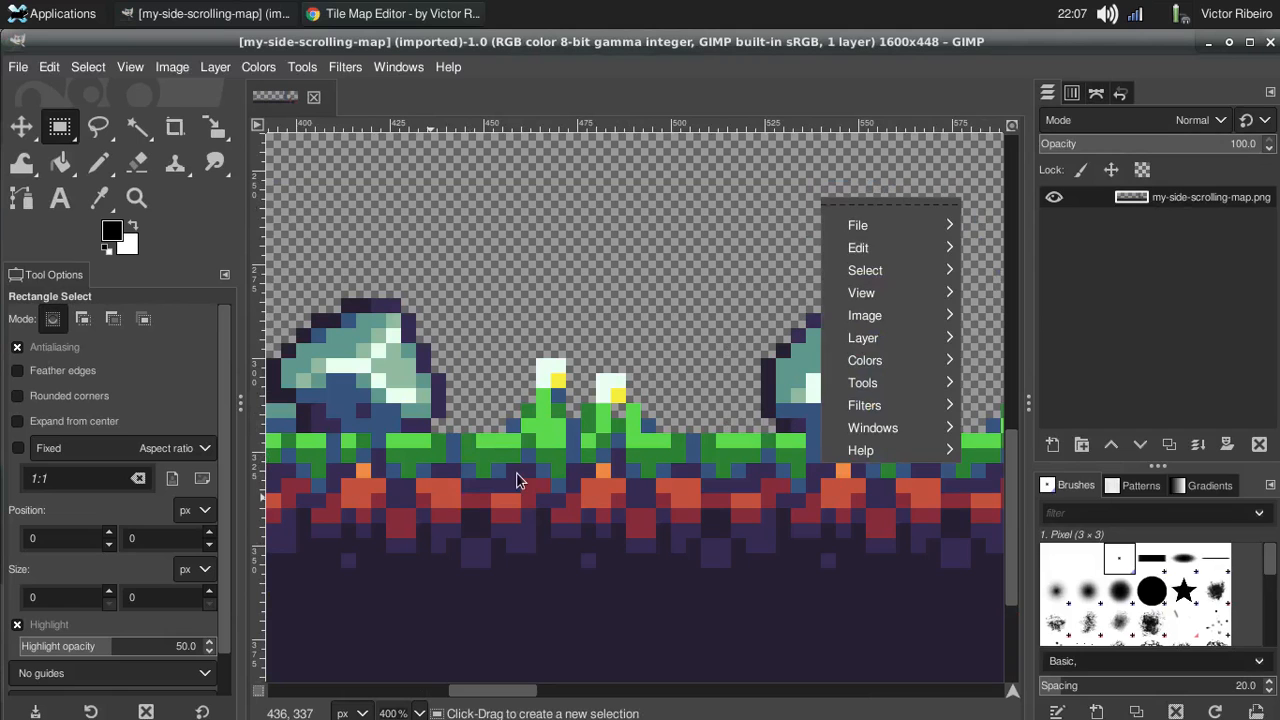
{"action": "scroll", "coordinate": [706, 457], "scroll_direction": "down", "scroll_amount": 4}
{"action": "scroll", "coordinate": [657, 451], "scroll_direction": "down", "scroll_amount": 7, "text": "ctrl"}
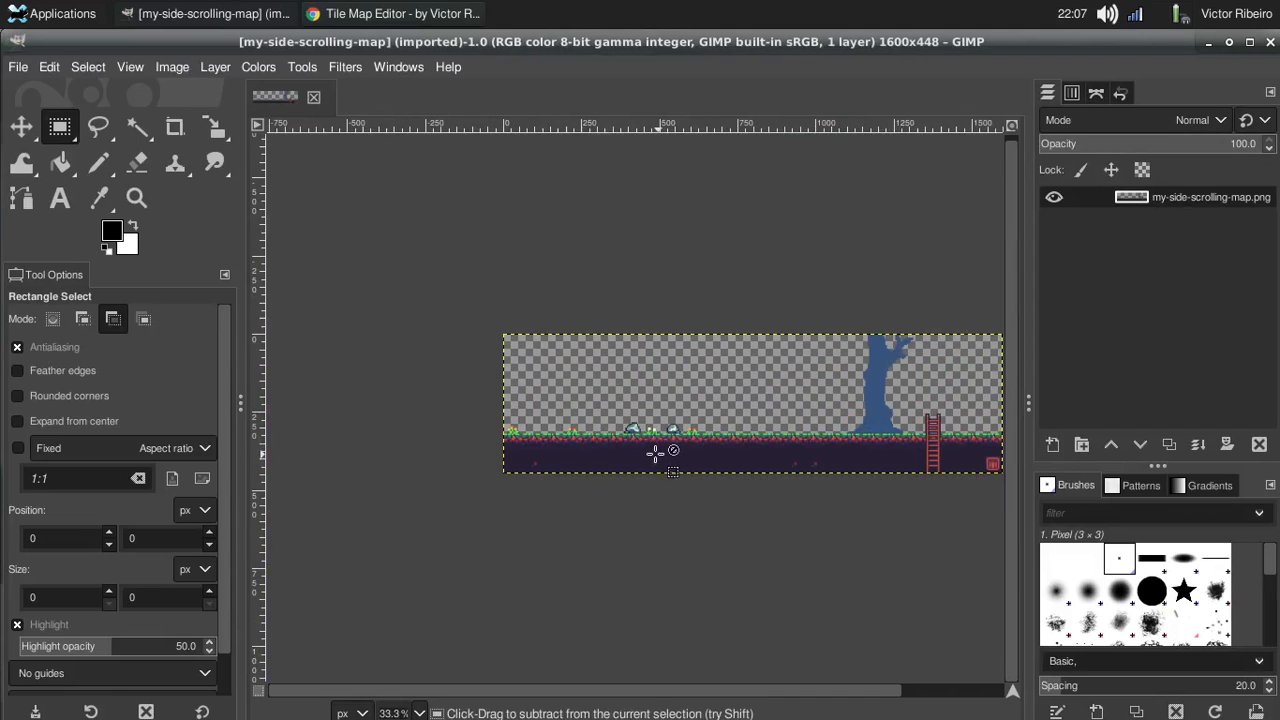
{"action": "left_click", "coordinate": [1270, 42]}
Open the local game page 127.0.0.1/kingdomClone in a new browser tab.
{"action": "left_click", "coordinate": [252, 71]}
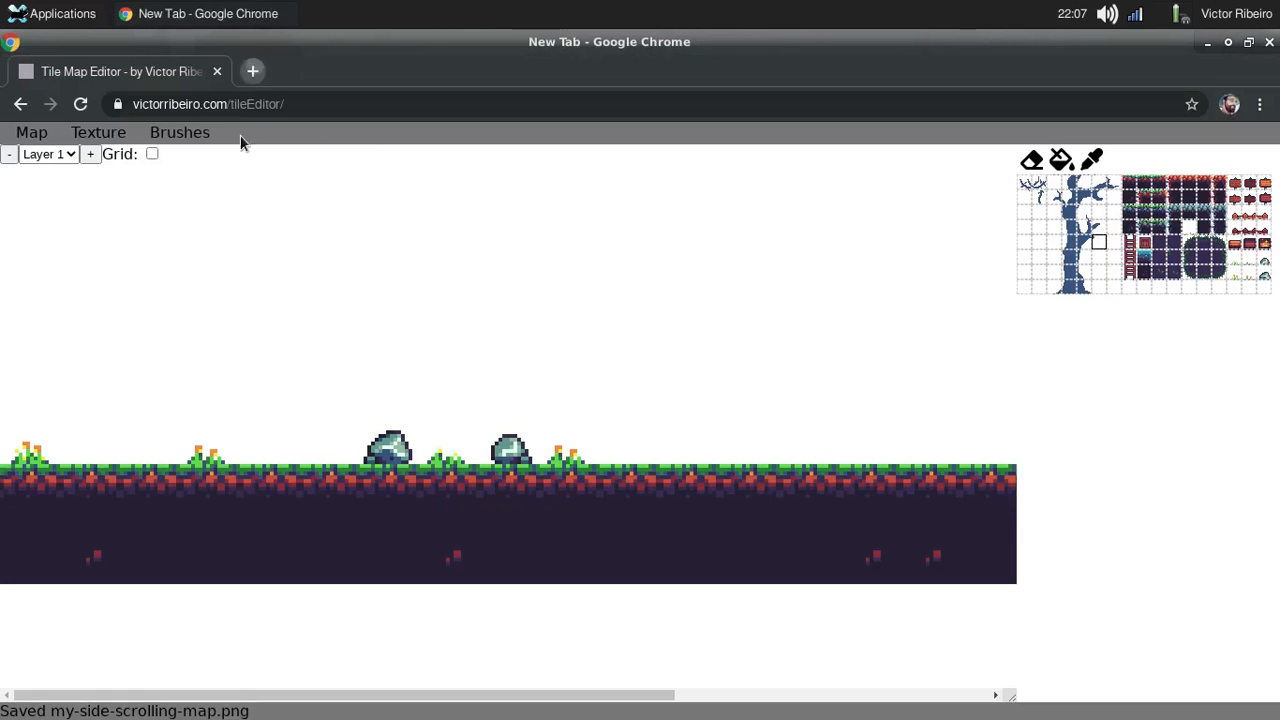
{"action": "type", "text": "127.0.0.1/t"}
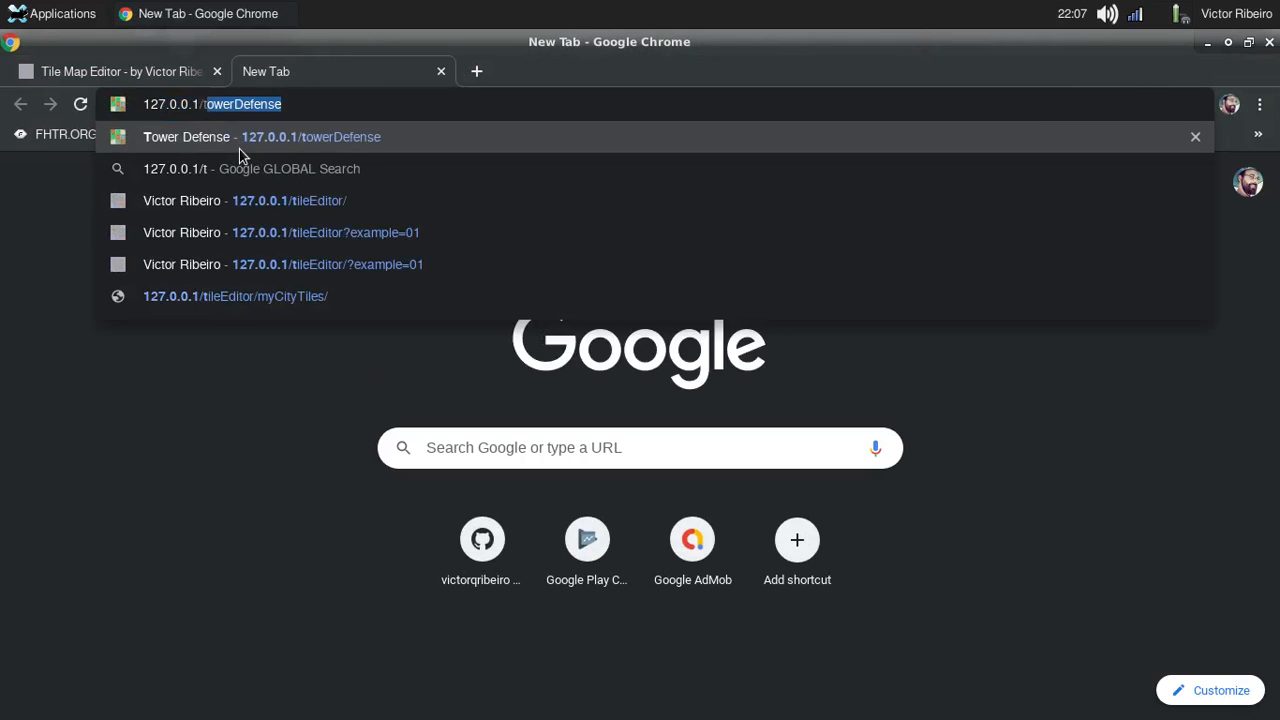
{"action": "key", "text": "BackSpace"}
{"action": "key", "text": "BackSpace"}
{"action": "key", "text": "Down"}
{"action": "key", "text": "Down"}
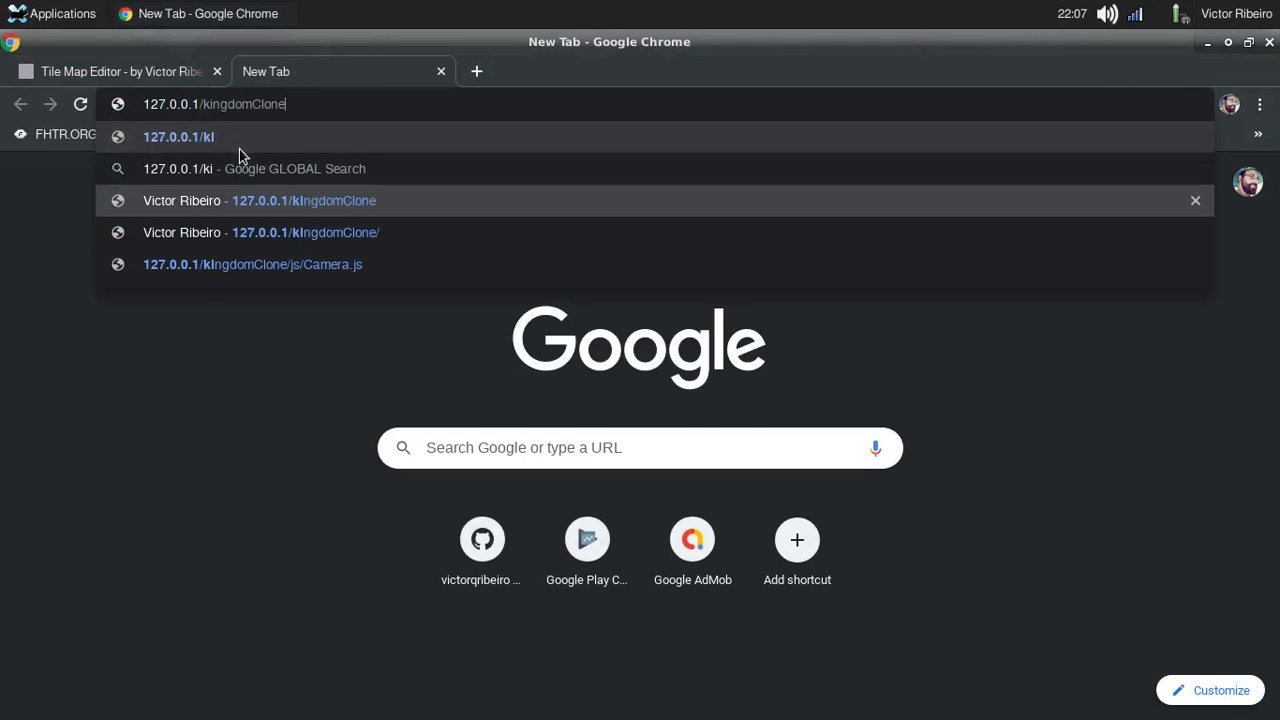
{"action": "key", "text": "Return"}
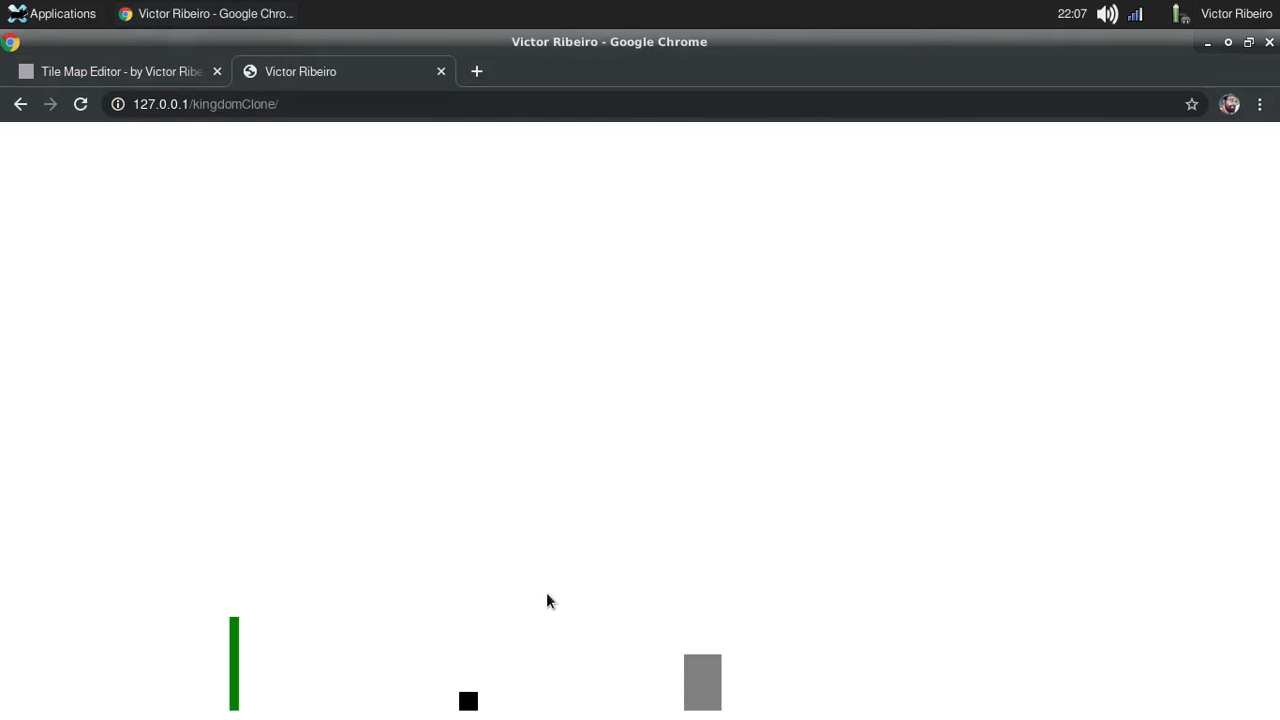
{"action": "key", "text": "ctrl+shift+j"}
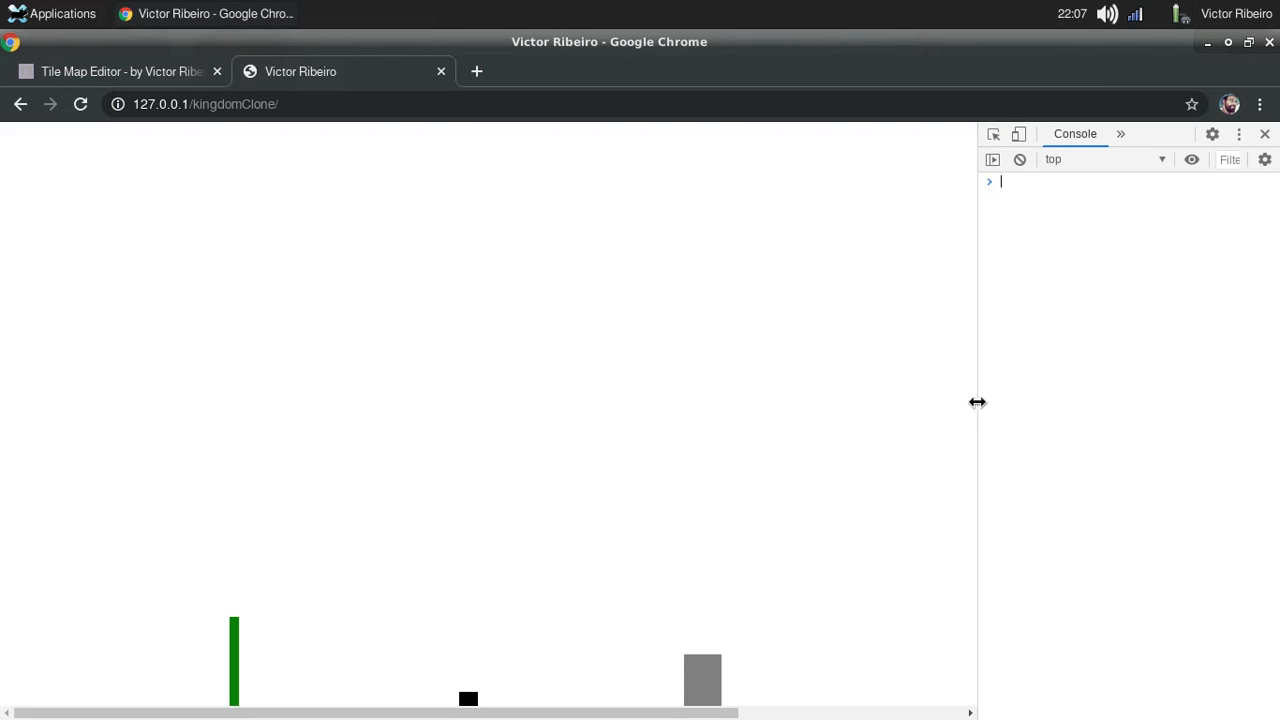
{"action": "left_click_drag", "start_coordinate": [977, 402], "coordinate": [956, 400]}
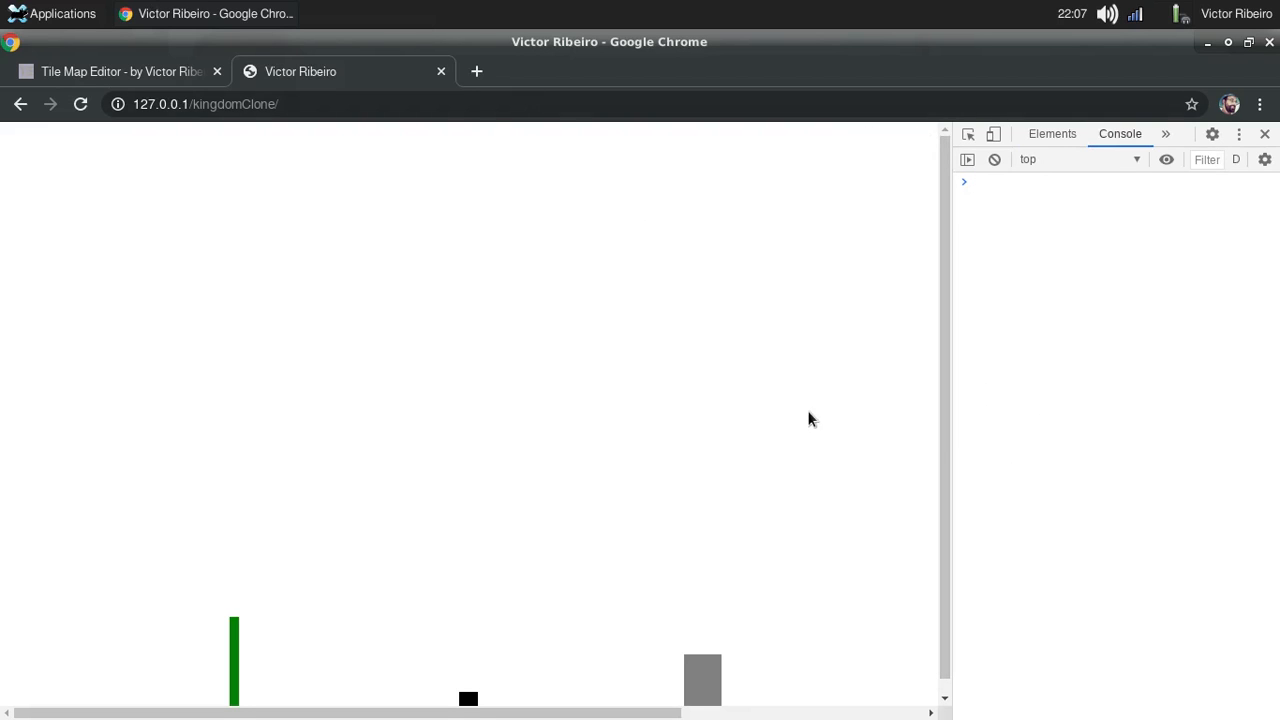
{"action": "left_click", "coordinate": [1265, 133]}
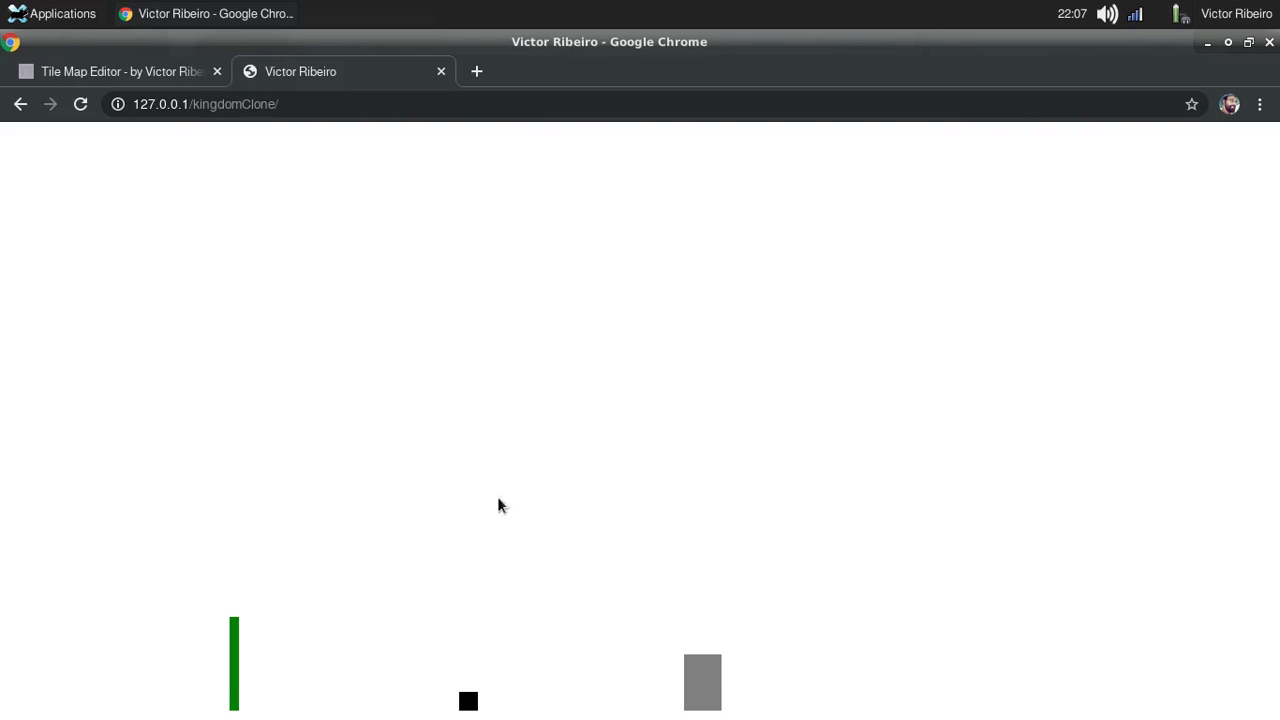
Test the side-scrolling camera by moving the black square left and right past the grey block.
{"action": "right_click", "coordinate": [345, 632]}
{"action": "left_click", "coordinate": [549, 490]}
{"action": "key", "text": "Left"}
{"action": "key", "text": "Right"}
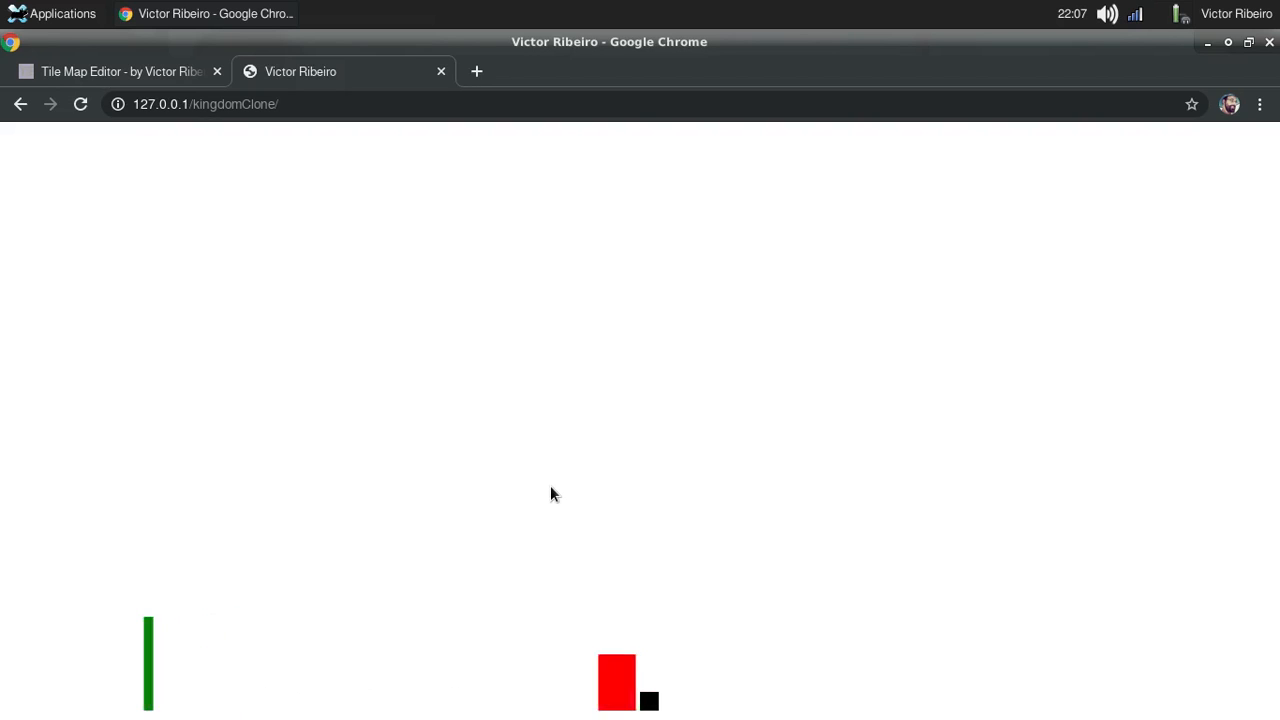
{"action": "key", "text": "Left"}
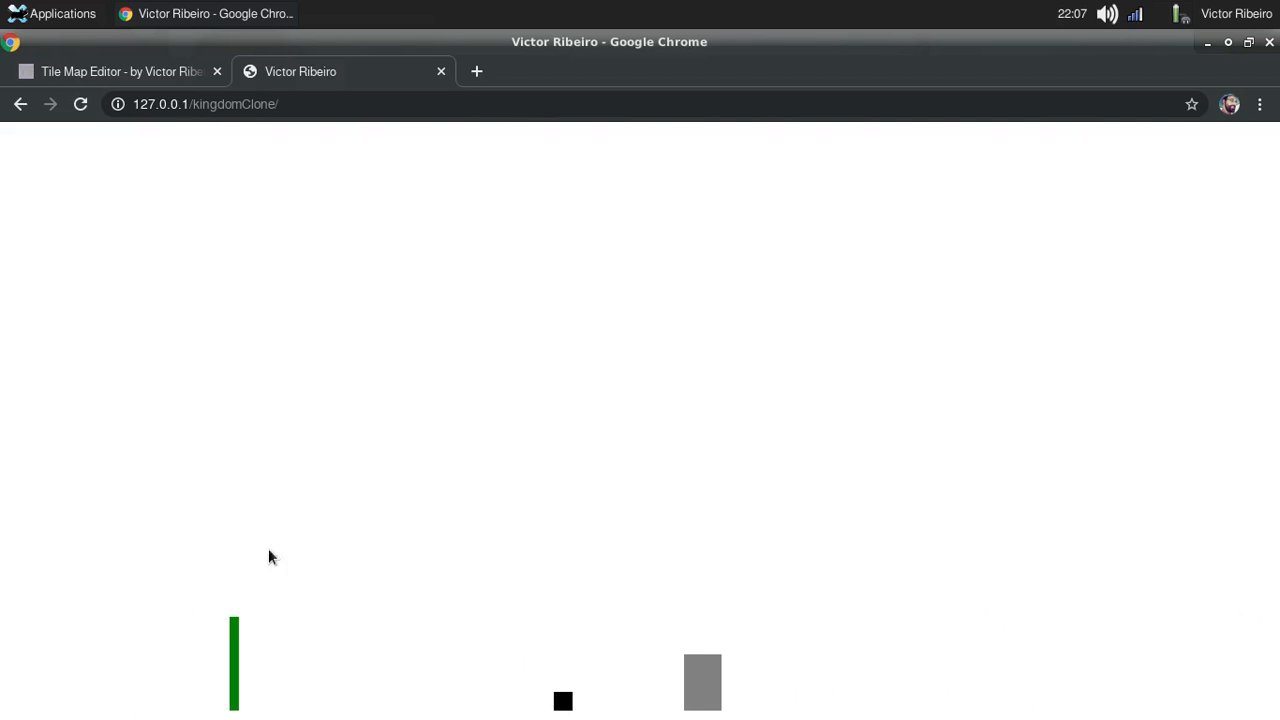
Compare the tile map in the editor with the kingdomClone game, and move the black square right and back left again.
{"action": "left_click", "coordinate": [156, 78]}
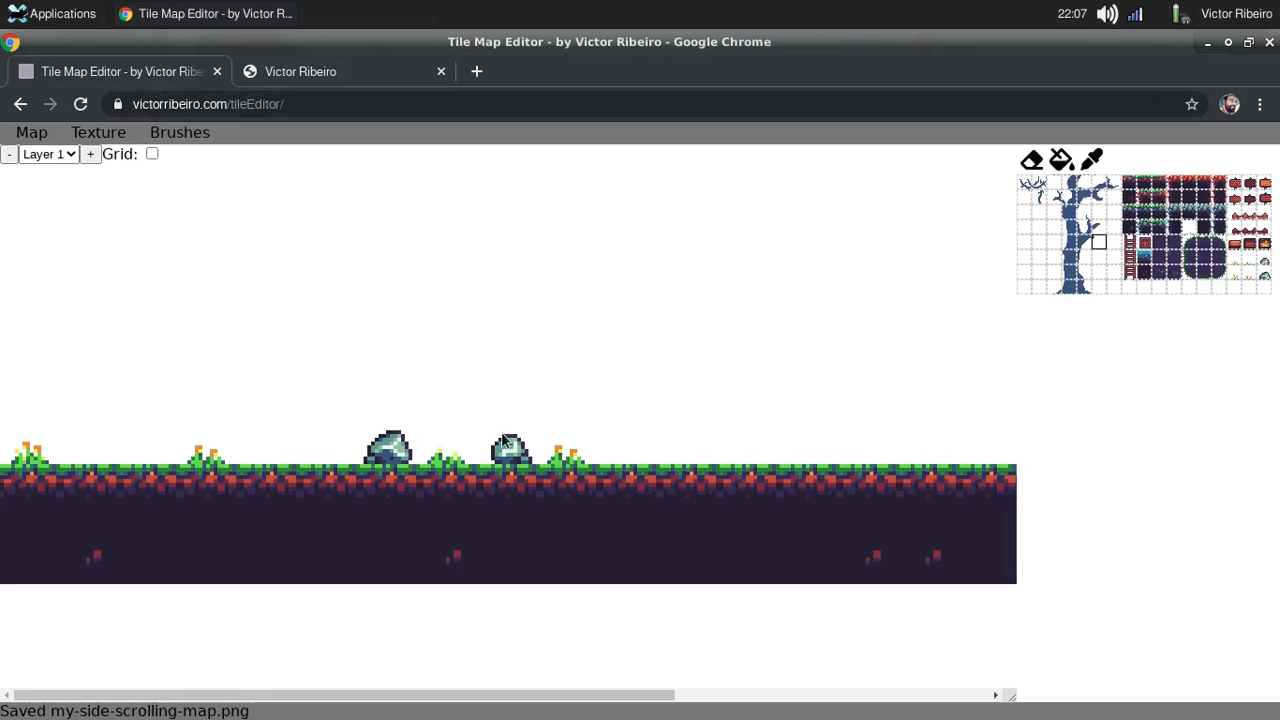
{"action": "left_click", "coordinate": [321, 78]}
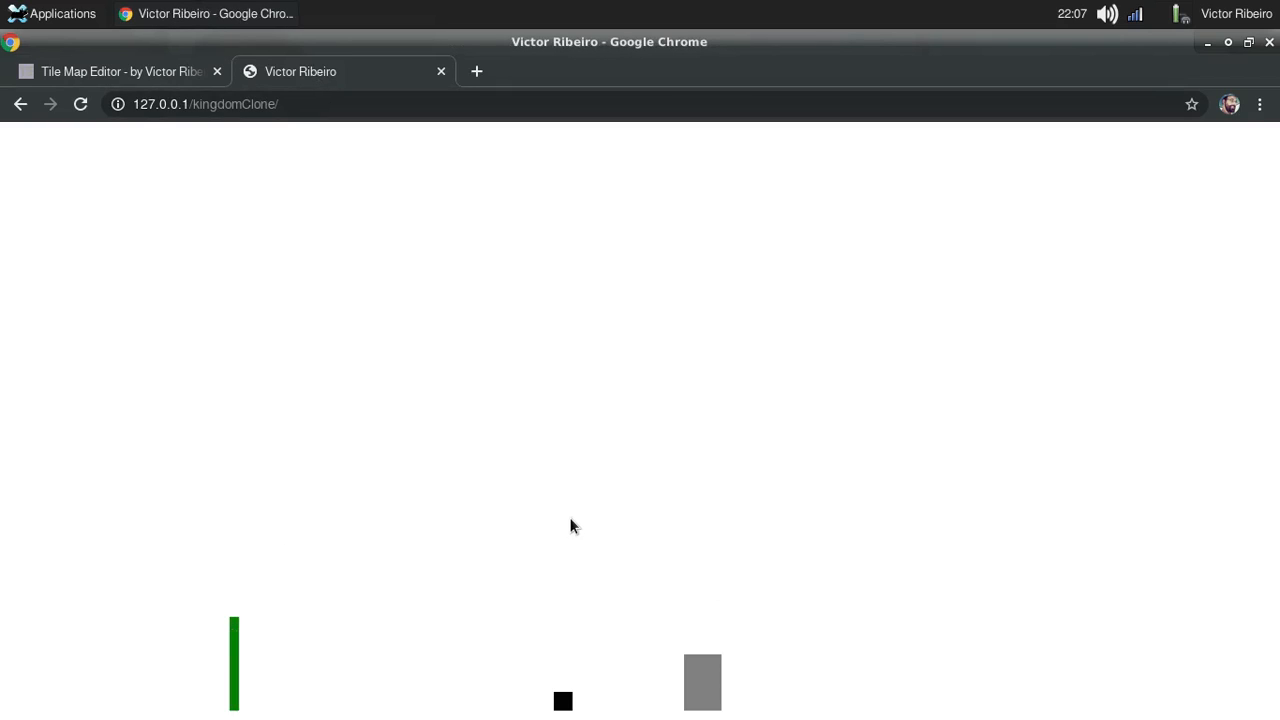
{"action": "right_click", "coordinate": [336, 514]}
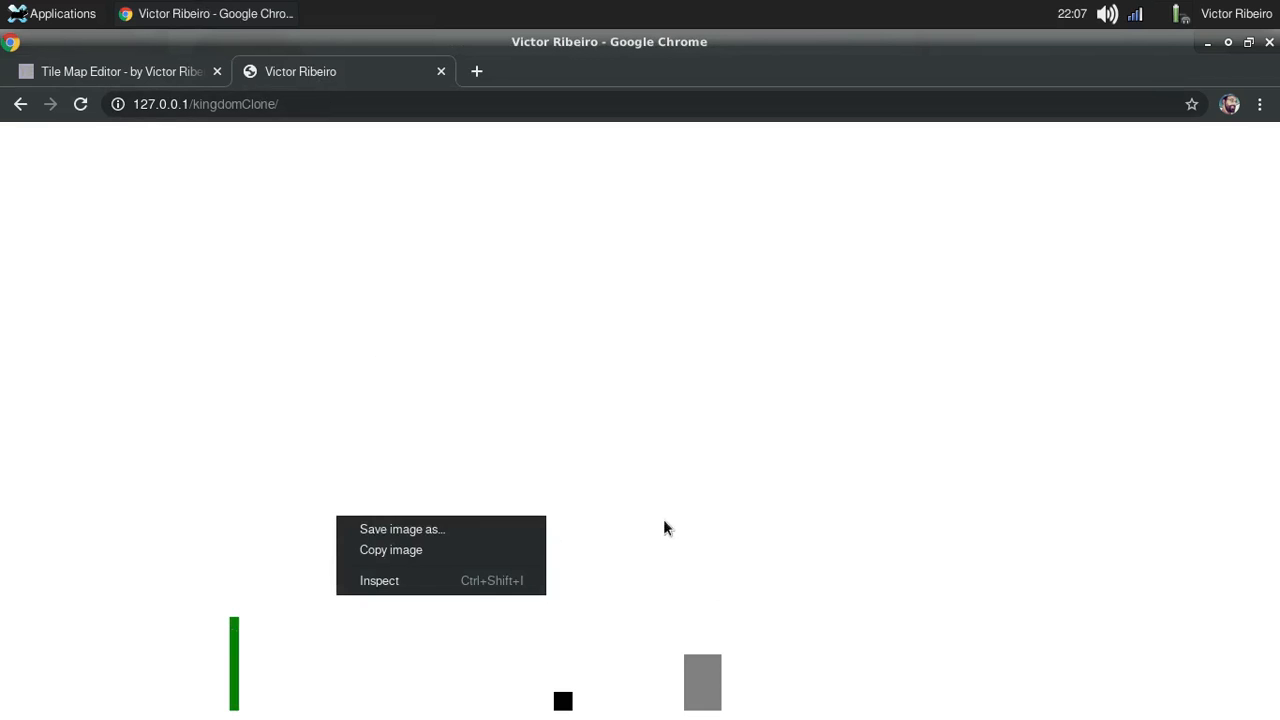
{"action": "left_click", "coordinate": [665, 522]}
{"action": "key", "text": "Right"}
{"action": "key", "text": "Left"}
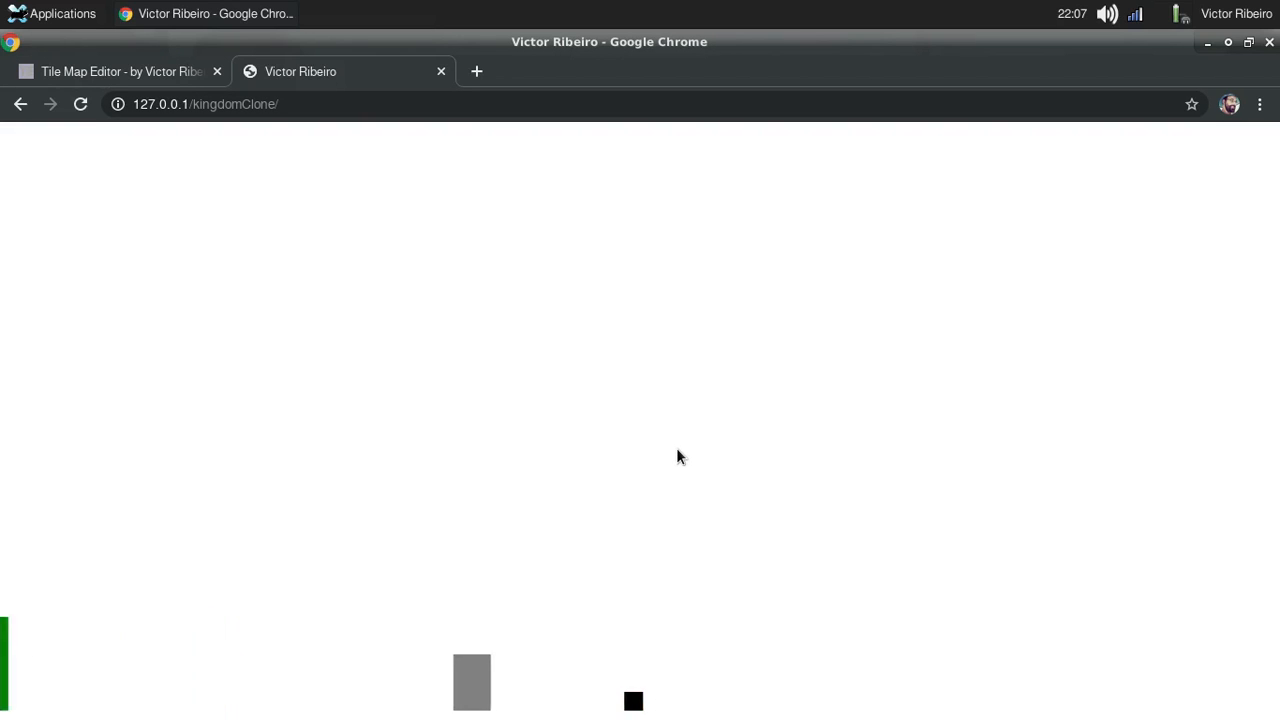
Switch back to the tile map editor and look over the map from the rocks to the ladder and back.
{"action": "left_click", "coordinate": [124, 72]}
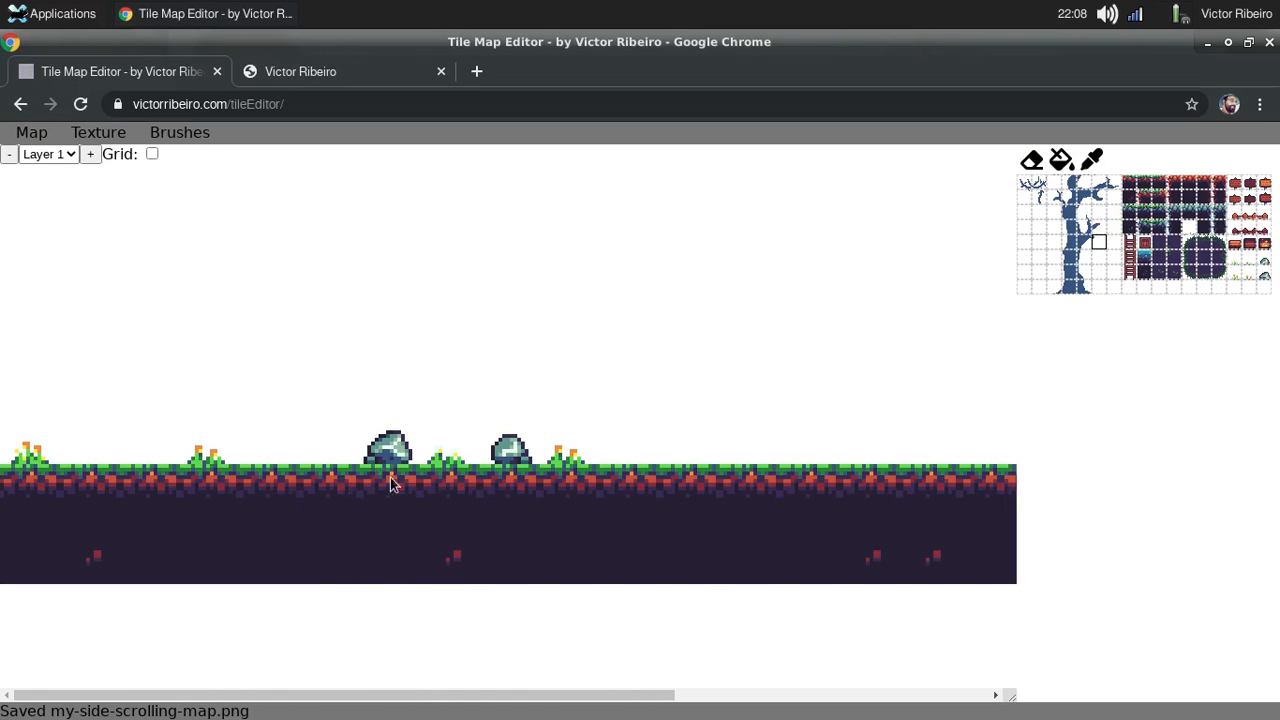
{"action": "middle_click_drag", "start_coordinate": [580, 573], "coordinate": [142, 578]}
{"action": "middle_click_drag", "start_coordinate": [690, 571], "coordinate": [644, 575]}
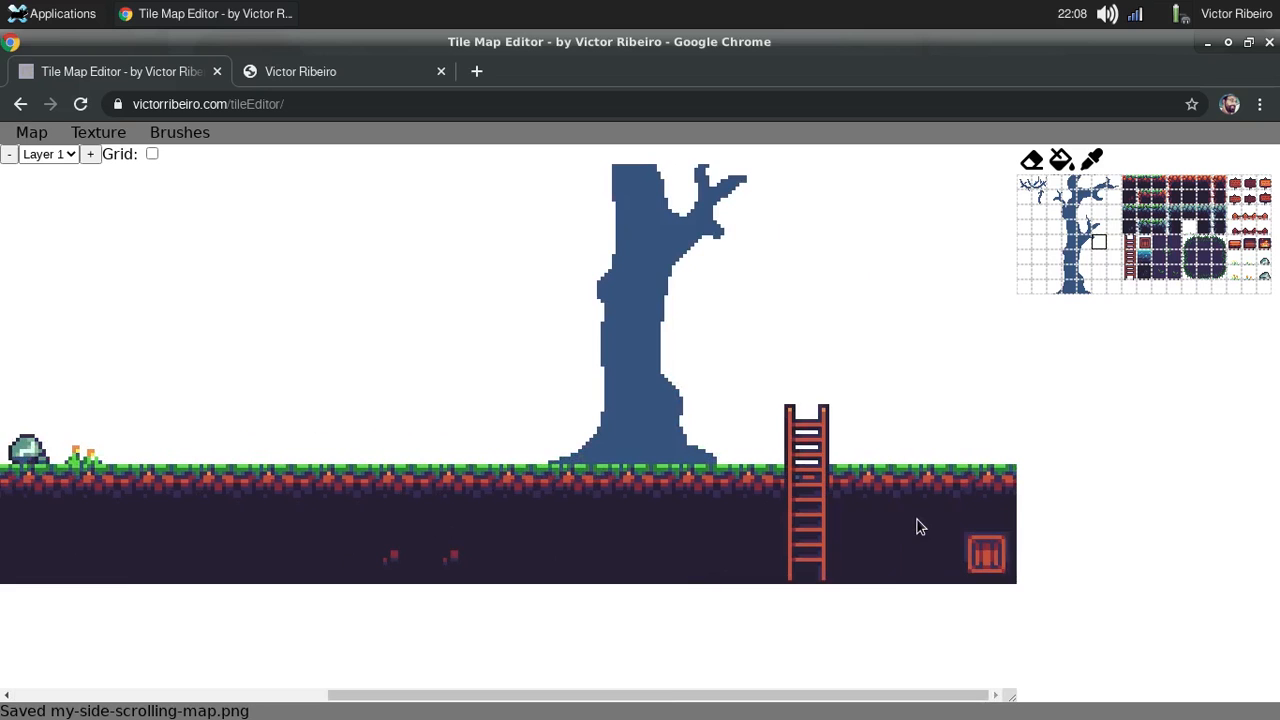
{"action": "middle_click_drag", "start_coordinate": [419, 516], "coordinate": [286, 517]}
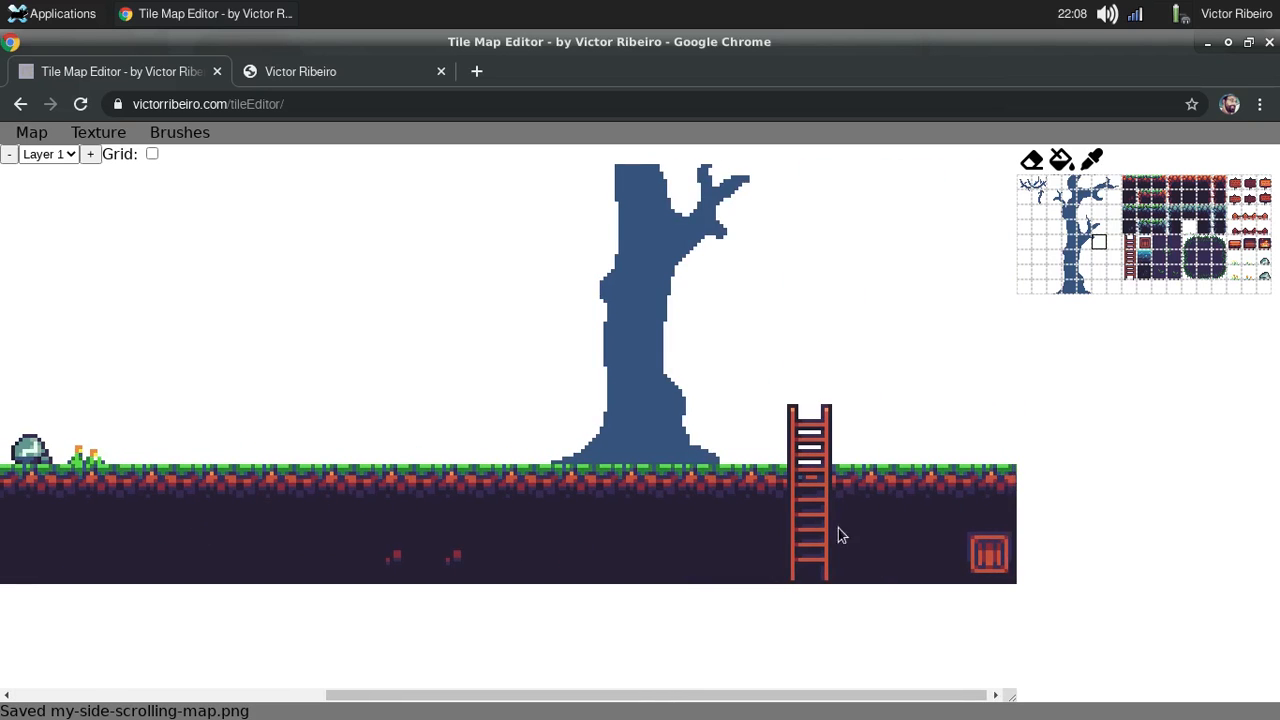
{"action": "middle_click_drag", "start_coordinate": [838, 528], "coordinate": [277, 562]}
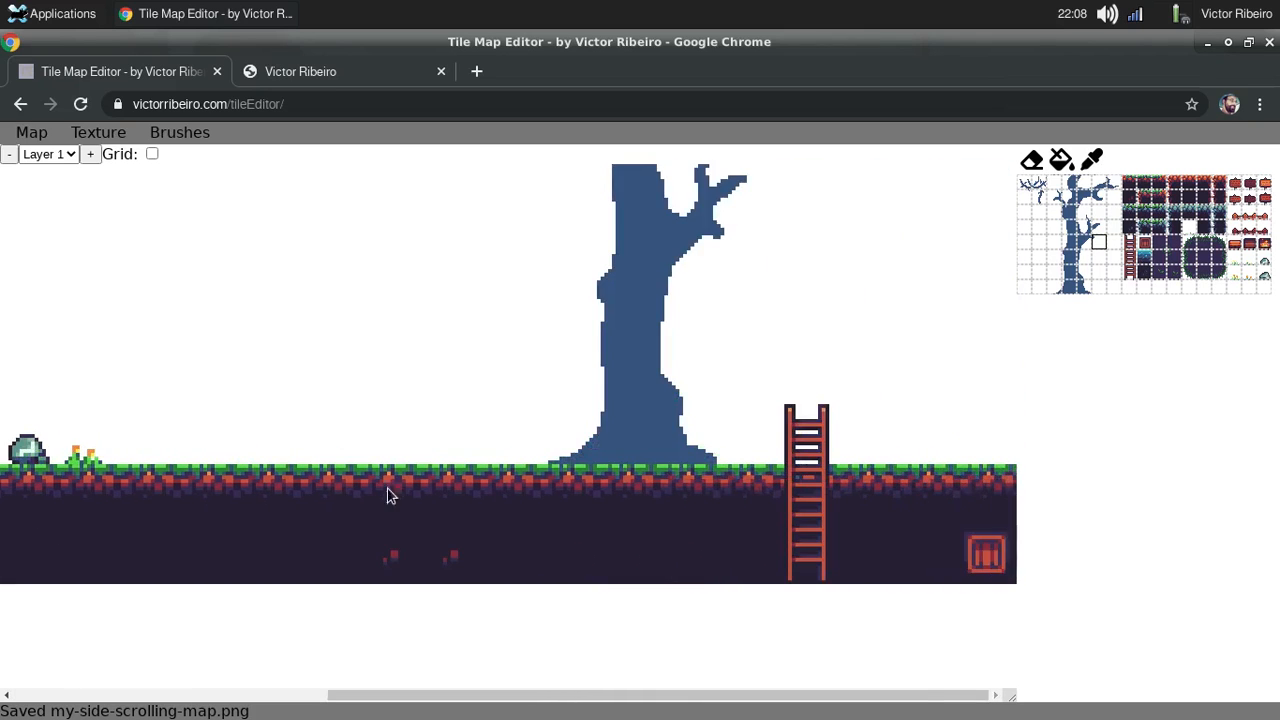
{"action": "middle_click_drag", "start_coordinate": [389, 497], "coordinate": [991, 500]}
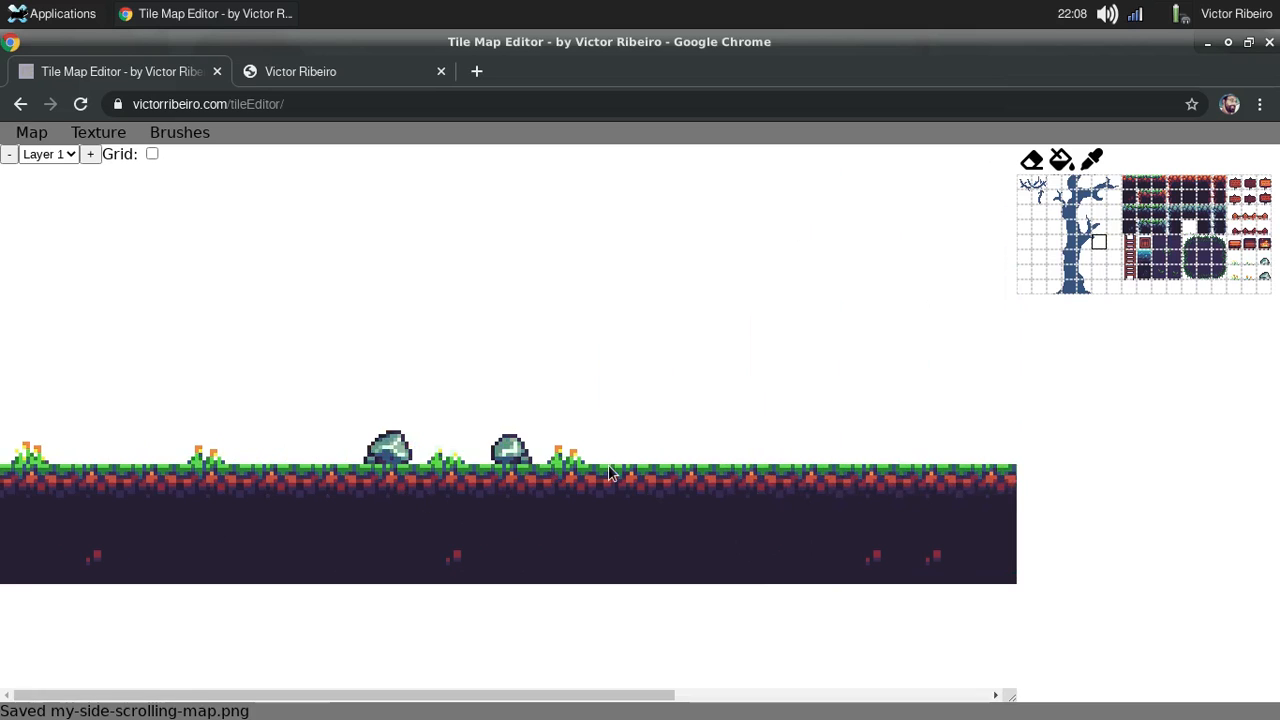
Place a red arrow signpost beside the ladder with tile 1,14 and an orange signpost before the tree with tile 0,16.
{"action": "left_click", "coordinate": [1238, 195]}
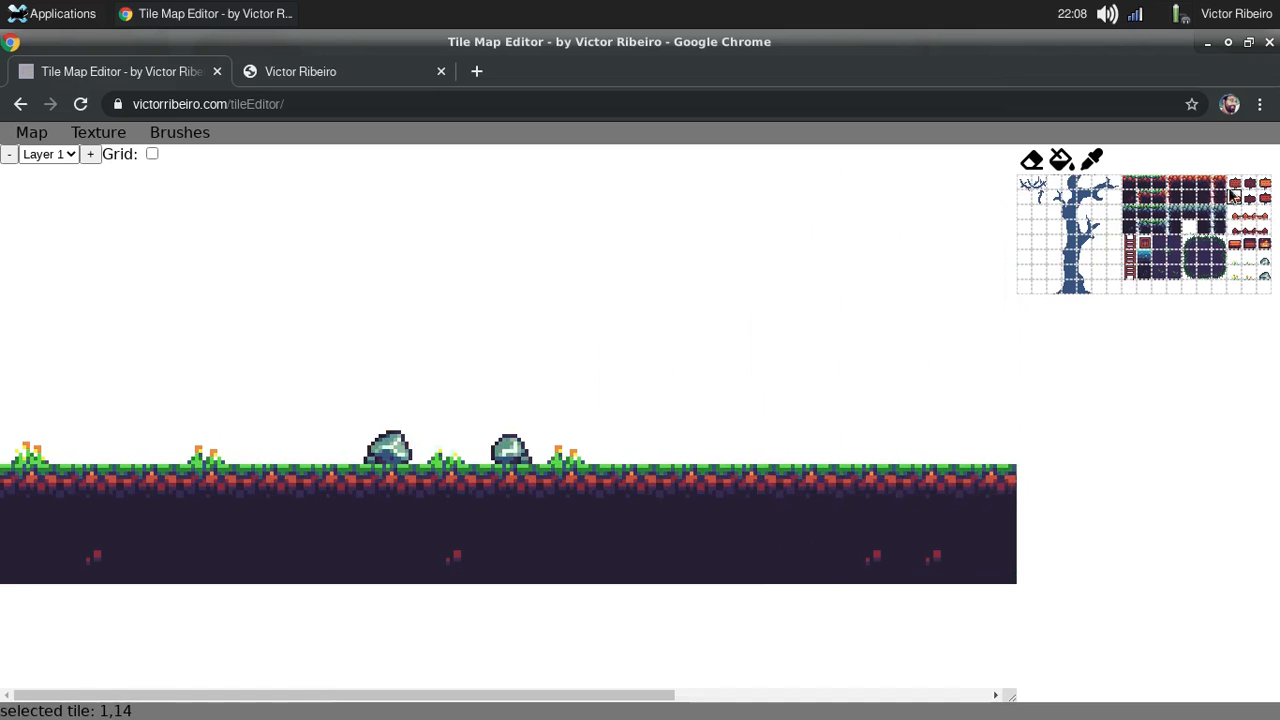
{"action": "middle_click_drag", "start_coordinate": [720, 400], "coordinate": [243, 400]}
{"action": "left_click", "coordinate": [897, 459]}
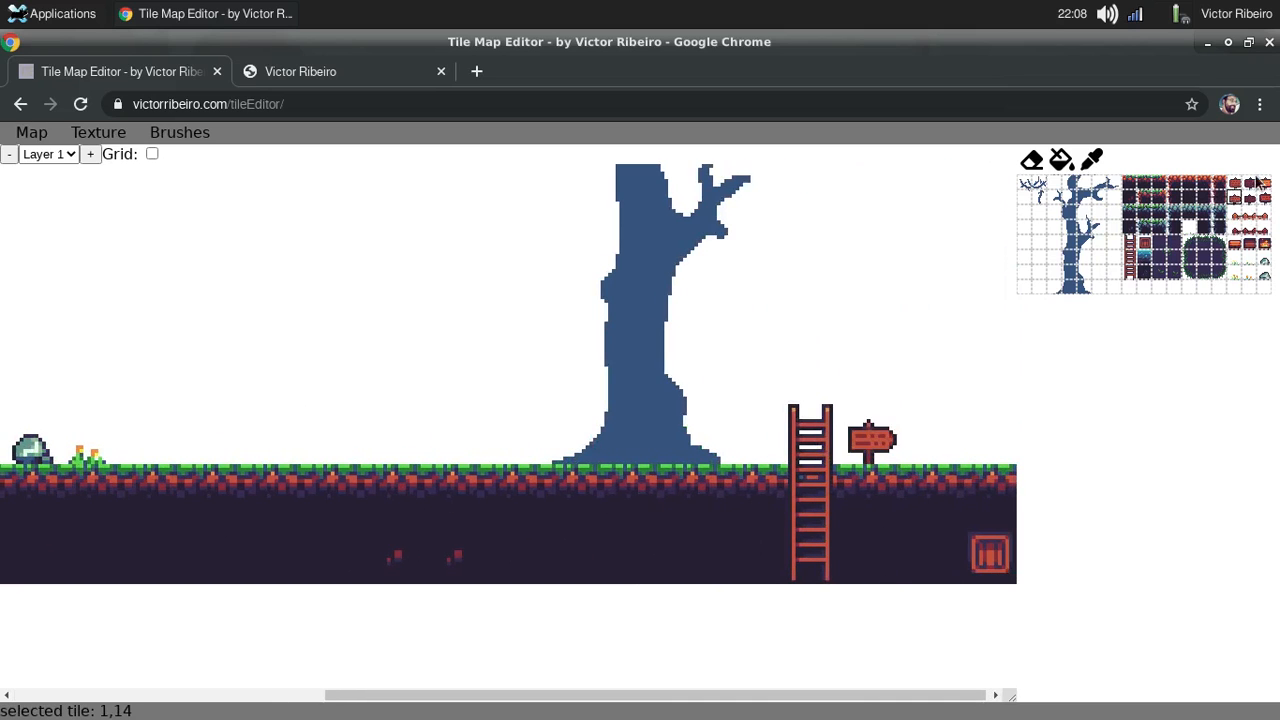
{"action": "left_click", "coordinate": [1262, 183]}
{"action": "left_click", "coordinate": [380, 412]}
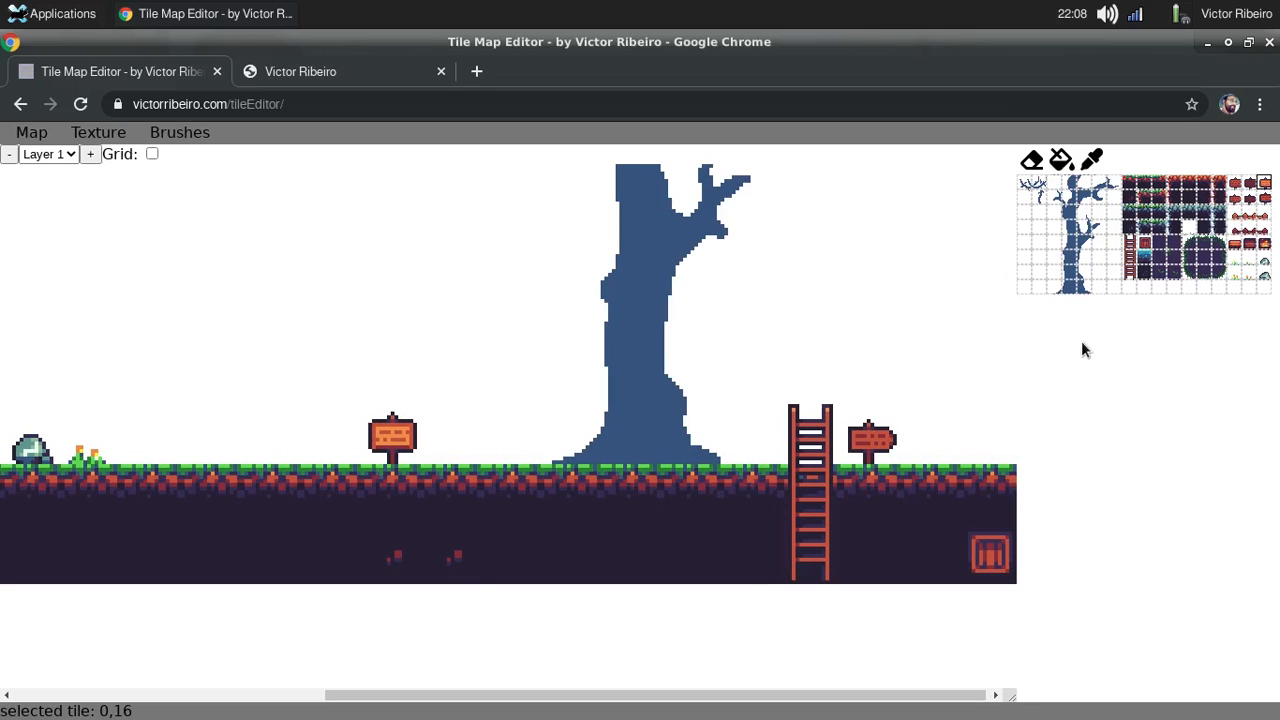
Lay a three-tile orange-topped row in the sky between the second rock and the orange signpost, with left corner, middle and right corner tiles.
{"action": "left_click", "coordinate": [1265, 244]}
{"action": "middle_click_drag", "start_coordinate": [511, 409], "coordinate": [767, 422]}
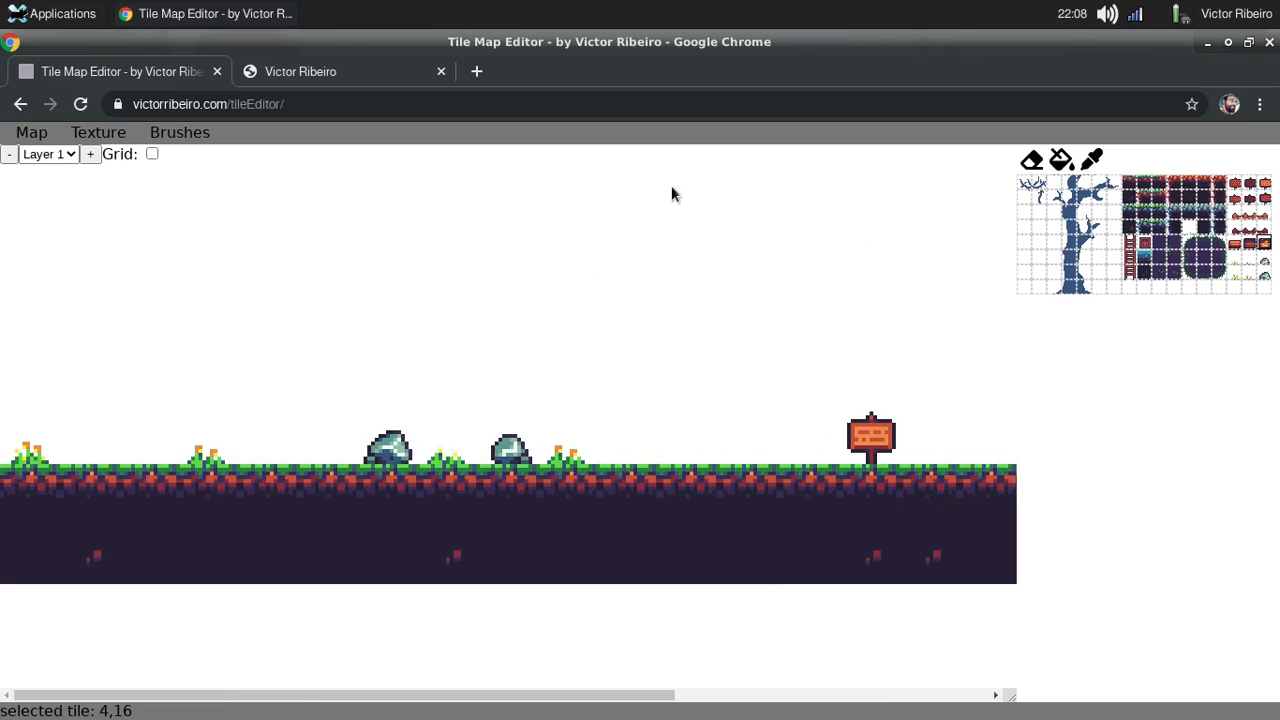
{"action": "left_click", "coordinate": [1178, 188]}
{"action": "left_click", "coordinate": [598, 258]}
{"action": "left_click", "coordinate": [1192, 188]}
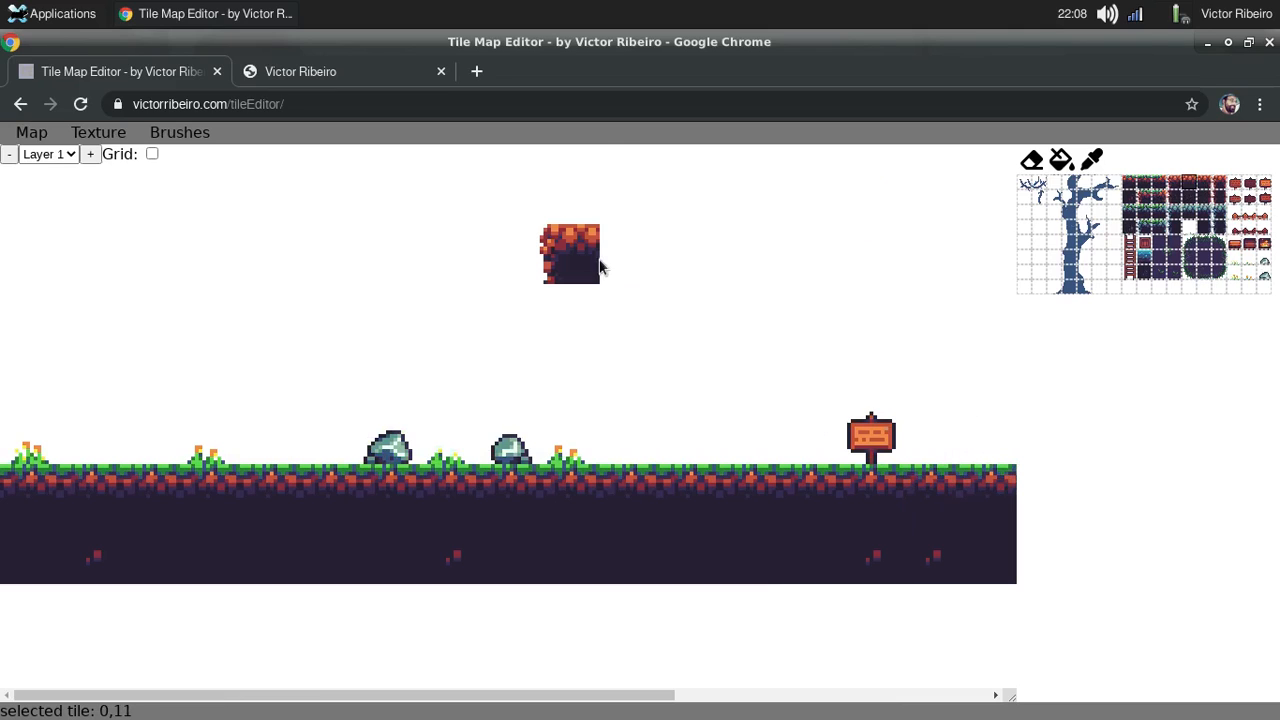
{"action": "left_click", "coordinate": [628, 256]}
{"action": "left_click", "coordinate": [1206, 188]}
{"action": "left_click", "coordinate": [690, 256]}
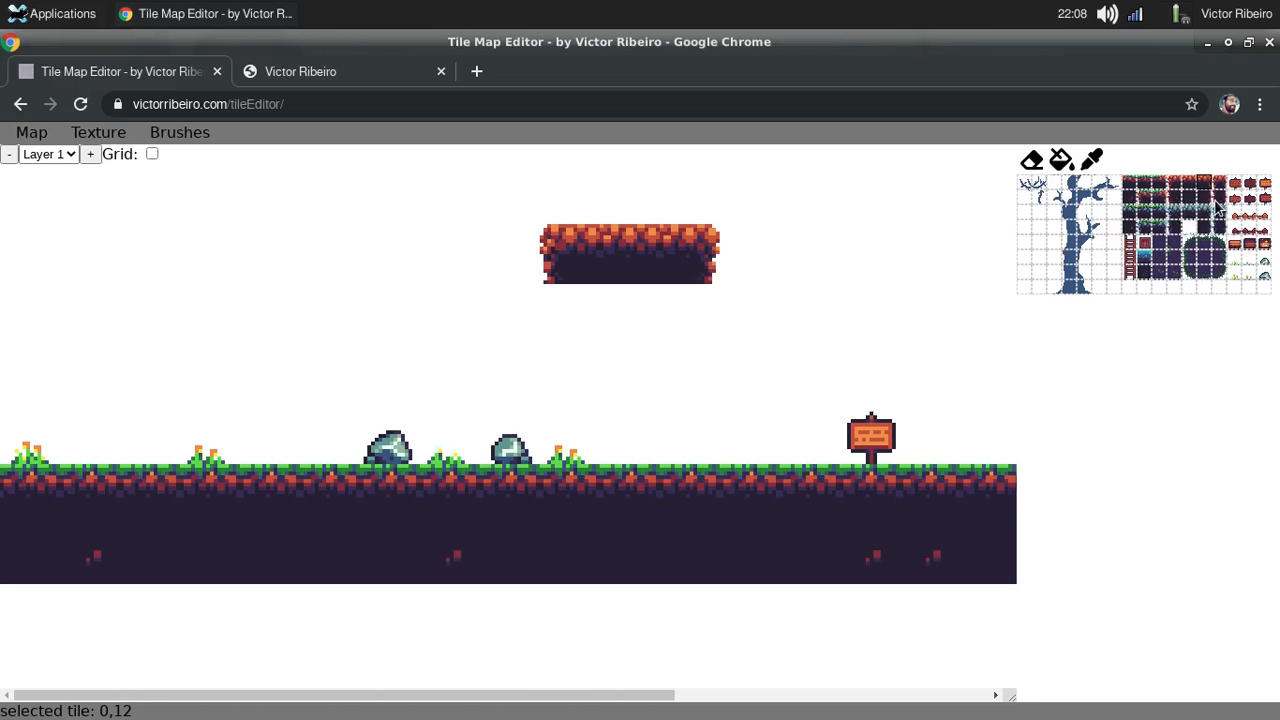
Extend the orange-topped block down two rows with left edge tile 1,10, right edge tile 1,12 and dark centre tile 1,11.
{"action": "left_click", "coordinate": [1174, 200]}
{"action": "left_click", "coordinate": [552, 330]}
{"action": "left_click", "coordinate": [554, 366]}
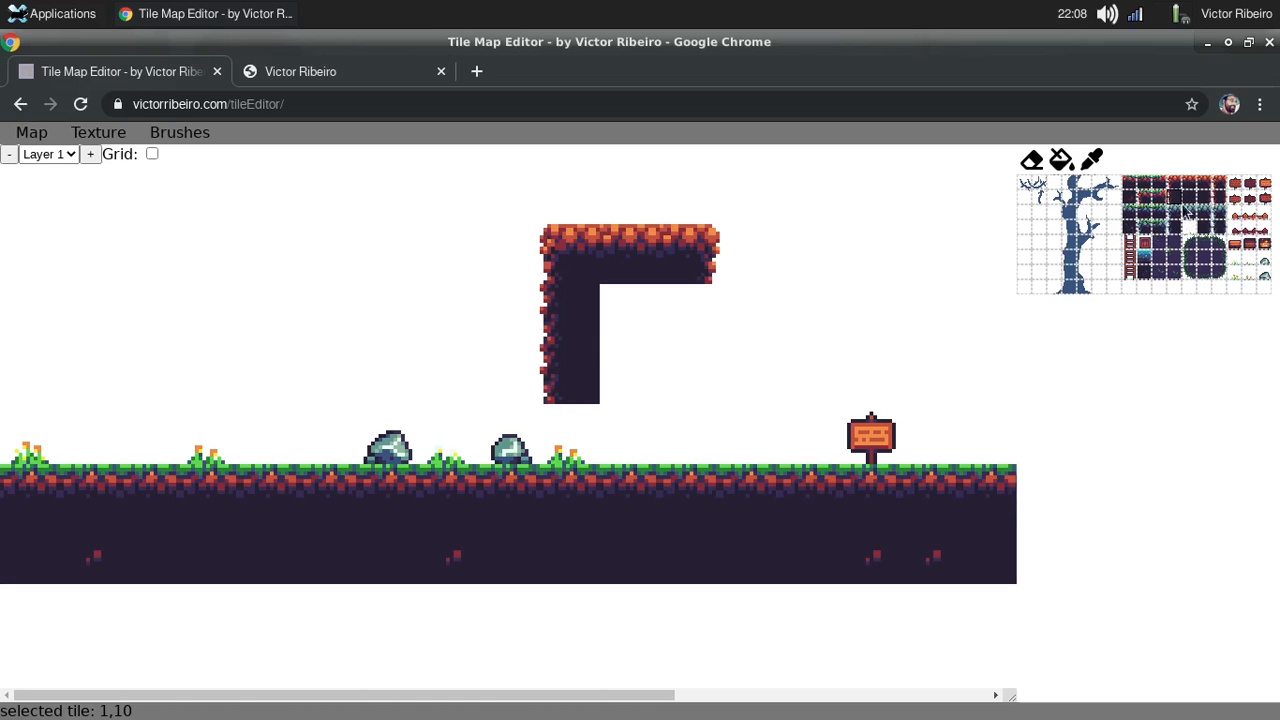
{"action": "left_click", "coordinate": [1205, 202]}
{"action": "left_click", "coordinate": [689, 316]}
{"action": "left_click", "coordinate": [700, 367]}
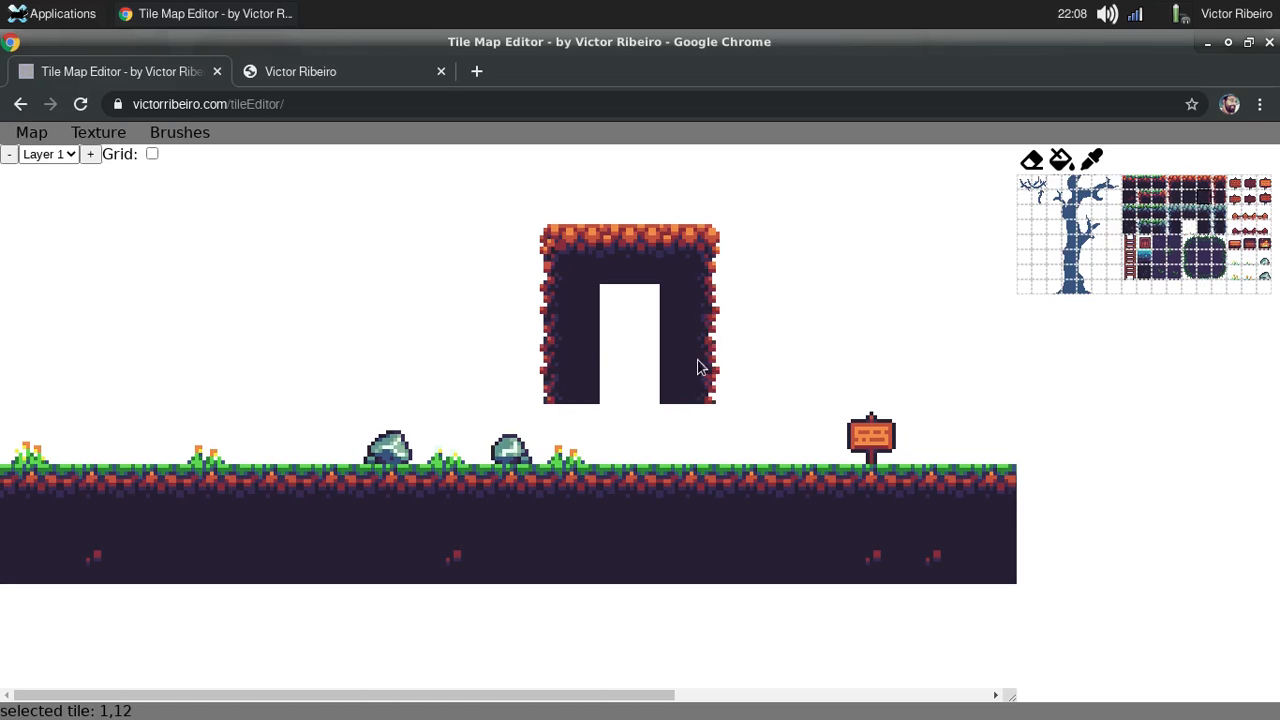
{"action": "left_click", "coordinate": [1189, 201]}
{"action": "left_click", "coordinate": [627, 332]}
{"action": "left_click", "coordinate": [621, 359]}
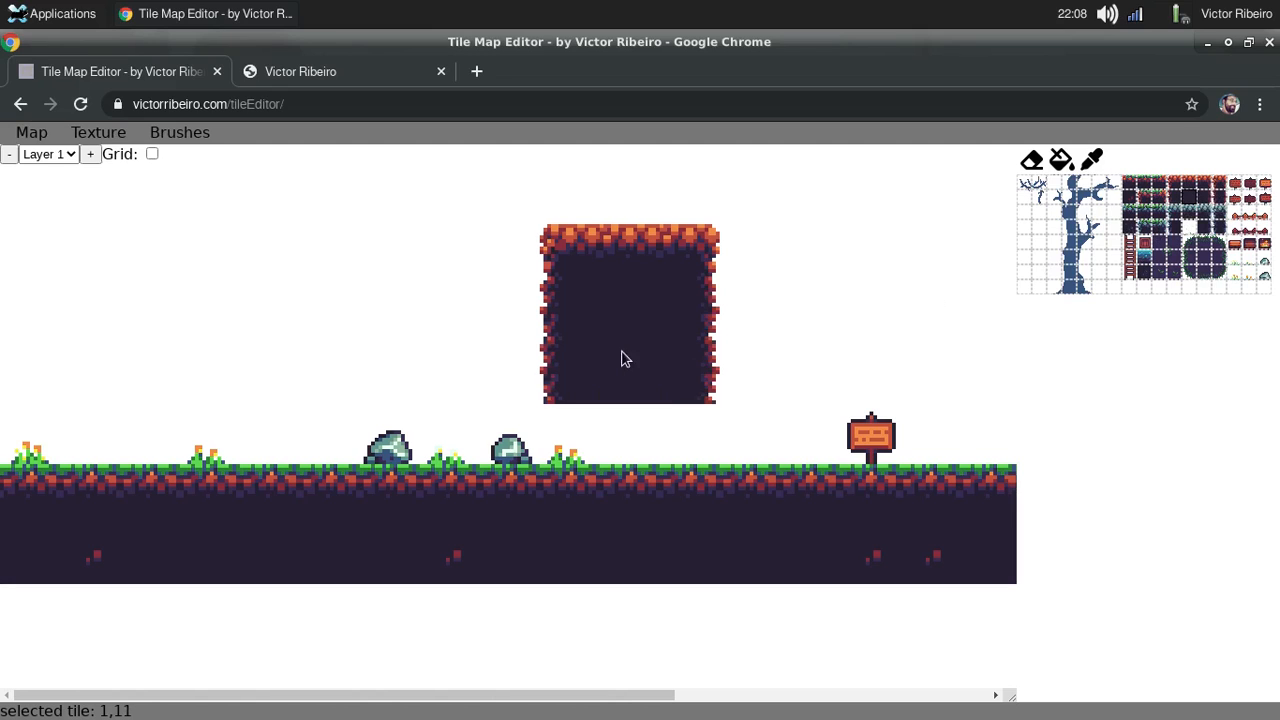
Add the bottom row of left edge, centre and right edge tiles so the orange-topped block meets the ground.
{"action": "left_click", "coordinate": [1173, 203]}
{"action": "left_click", "coordinate": [565, 432]}
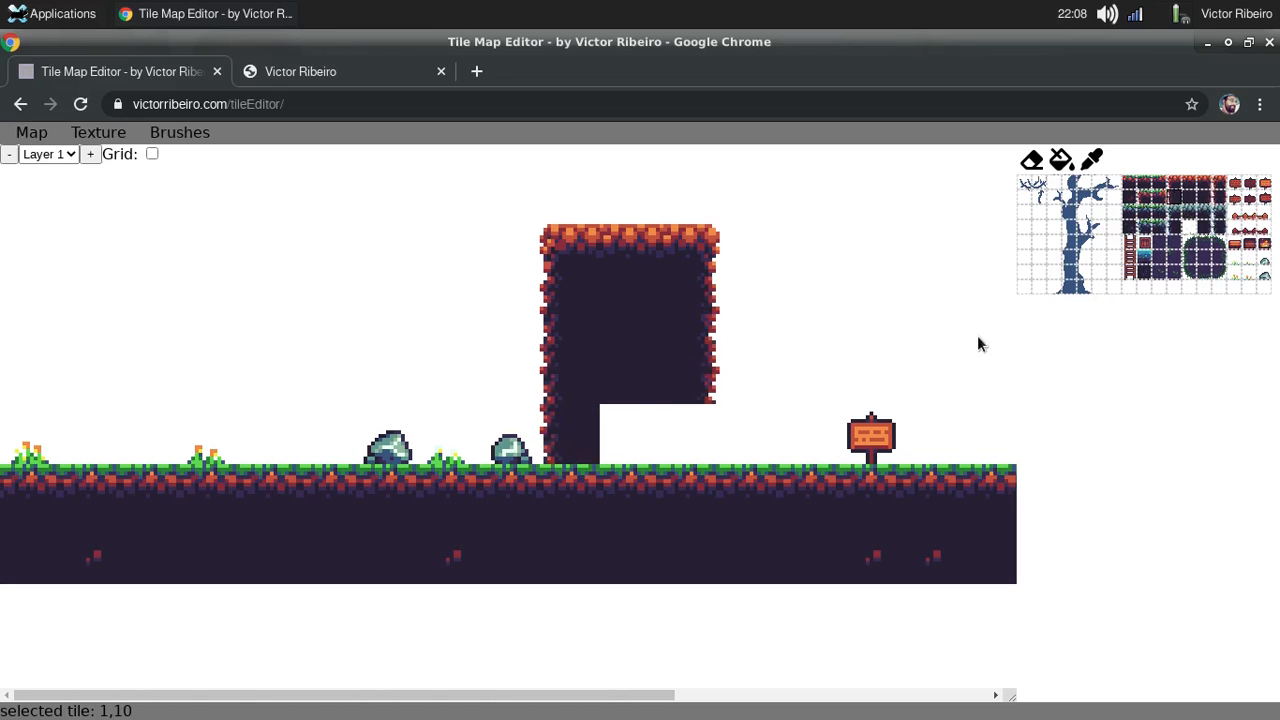
{"action": "left_click", "coordinate": [1189, 199]}
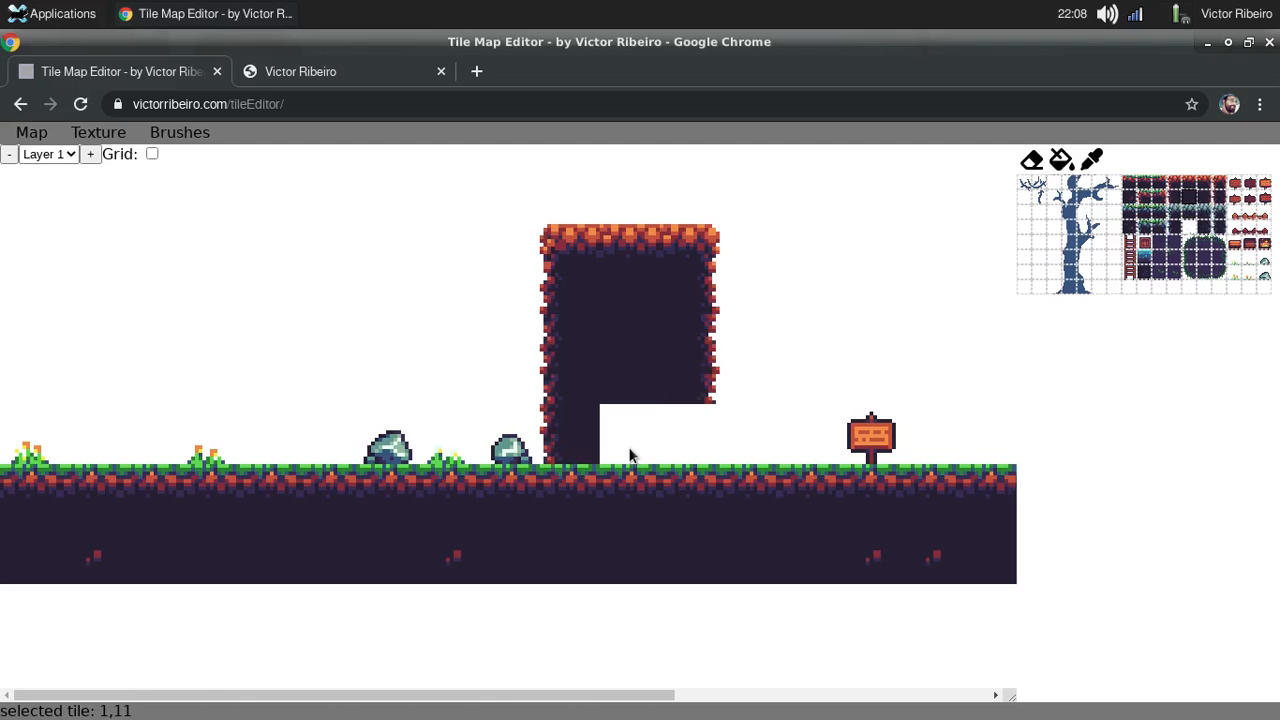
{"action": "left_click", "coordinate": [1207, 202]}
{"action": "left_click", "coordinate": [688, 449]}
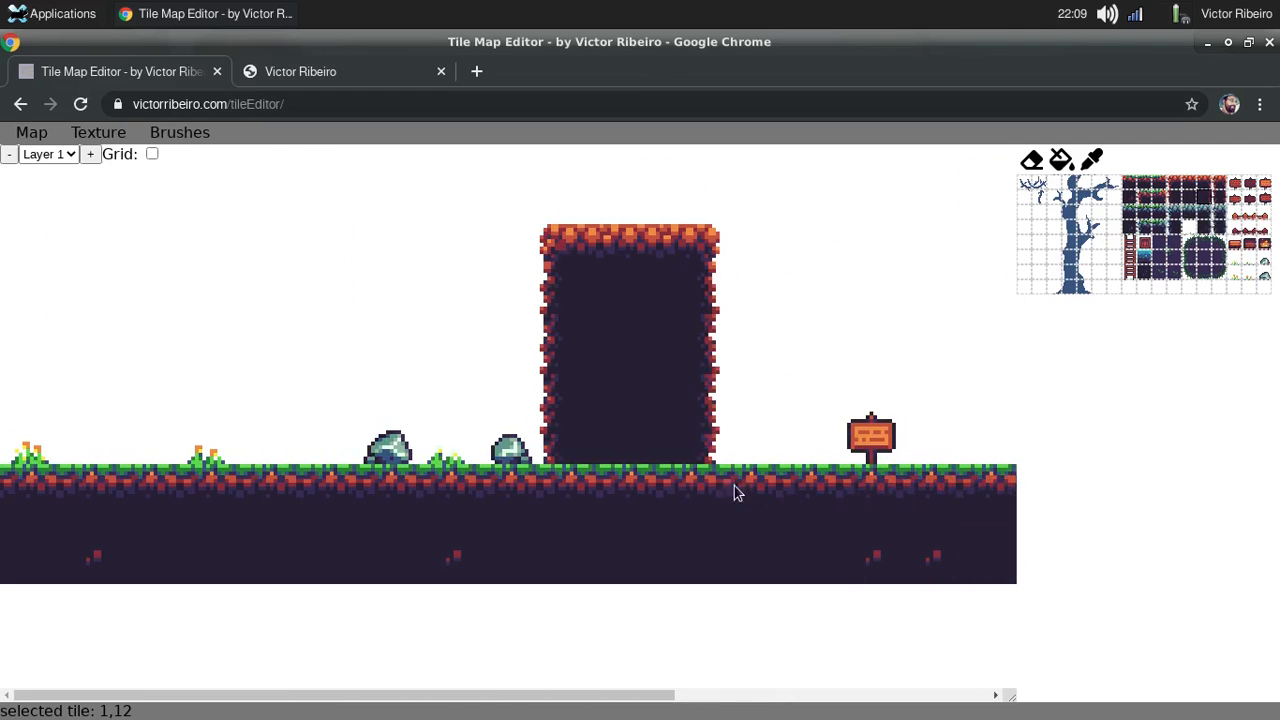
Lay the three-tile rounded top row of a purple bush with green edges above the ground, before the first rock.
{"action": "left_click", "coordinate": [1191, 246]}
{"action": "left_click", "coordinate": [1199, 246]}
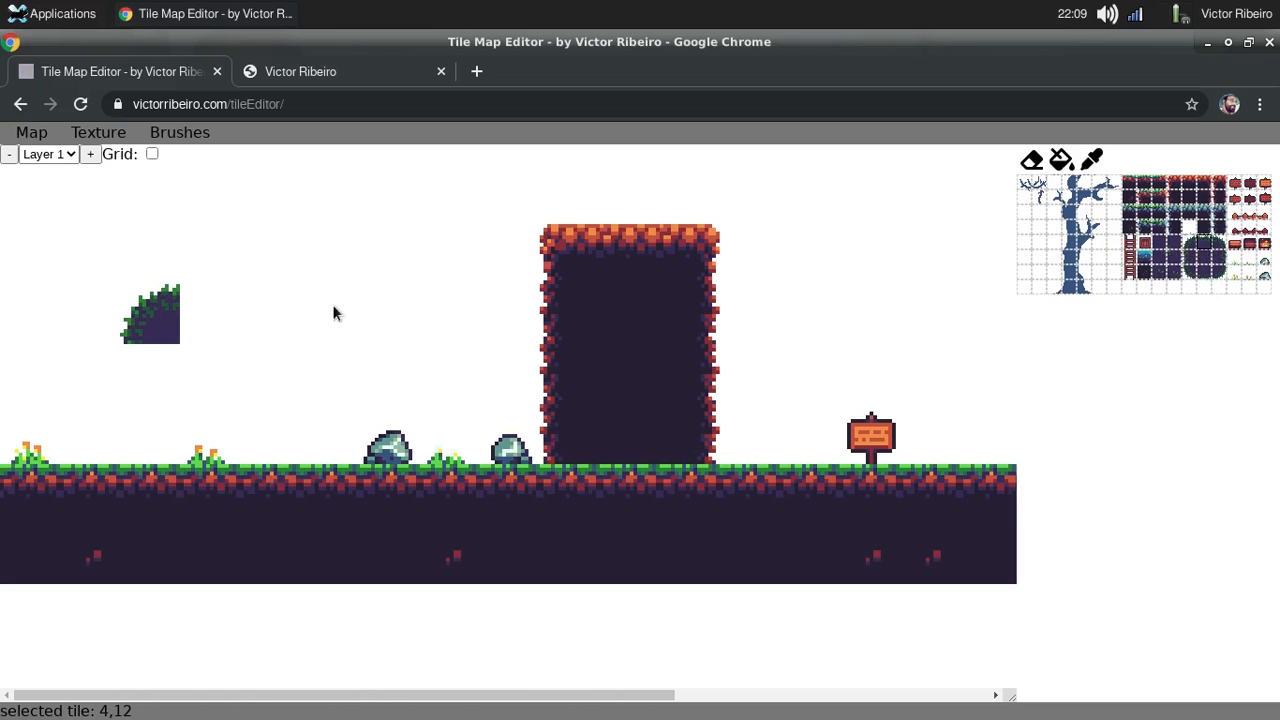
{"action": "left_click", "coordinate": [1207, 246]}
{"action": "left_click", "coordinate": [268, 330]}
Build the bush's middle row with left edge tile 5,11, centre tile 5,12 and right edge tile 5,13.
{"action": "left_click", "coordinate": [1190, 254]}
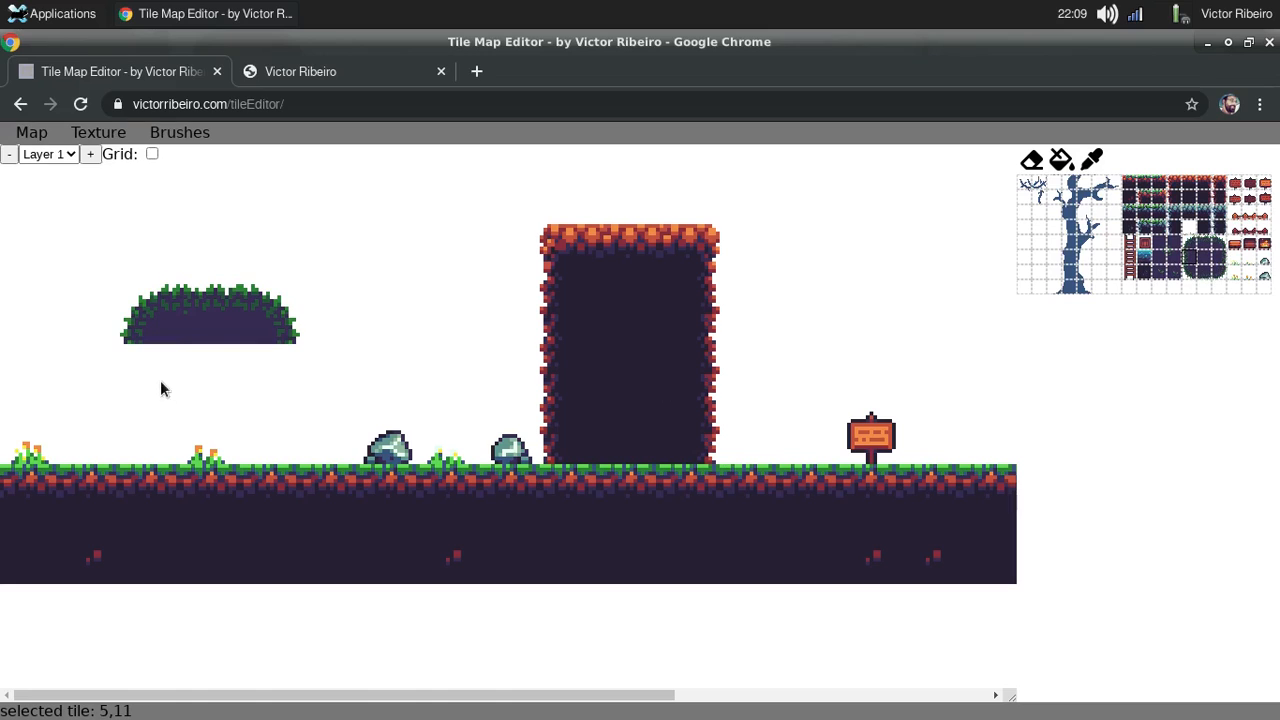
{"action": "left_click", "coordinate": [209, 373]}
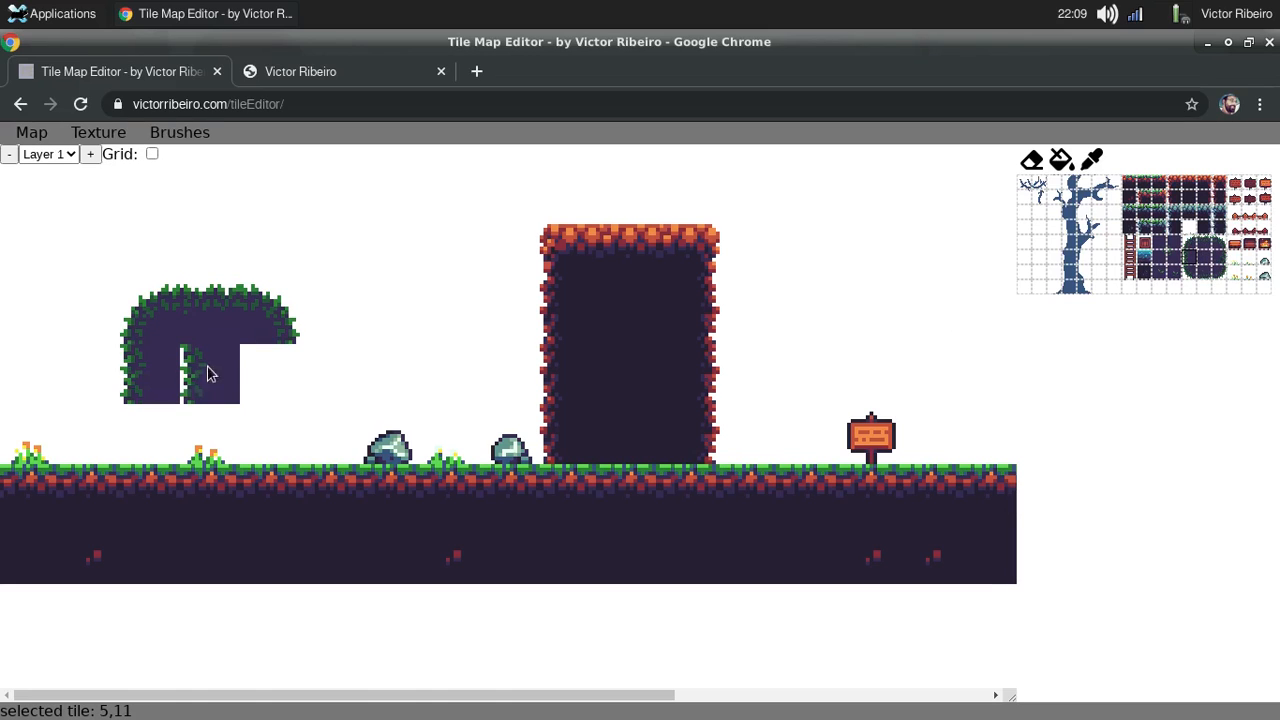
{"action": "left_click", "coordinate": [1206, 262]}
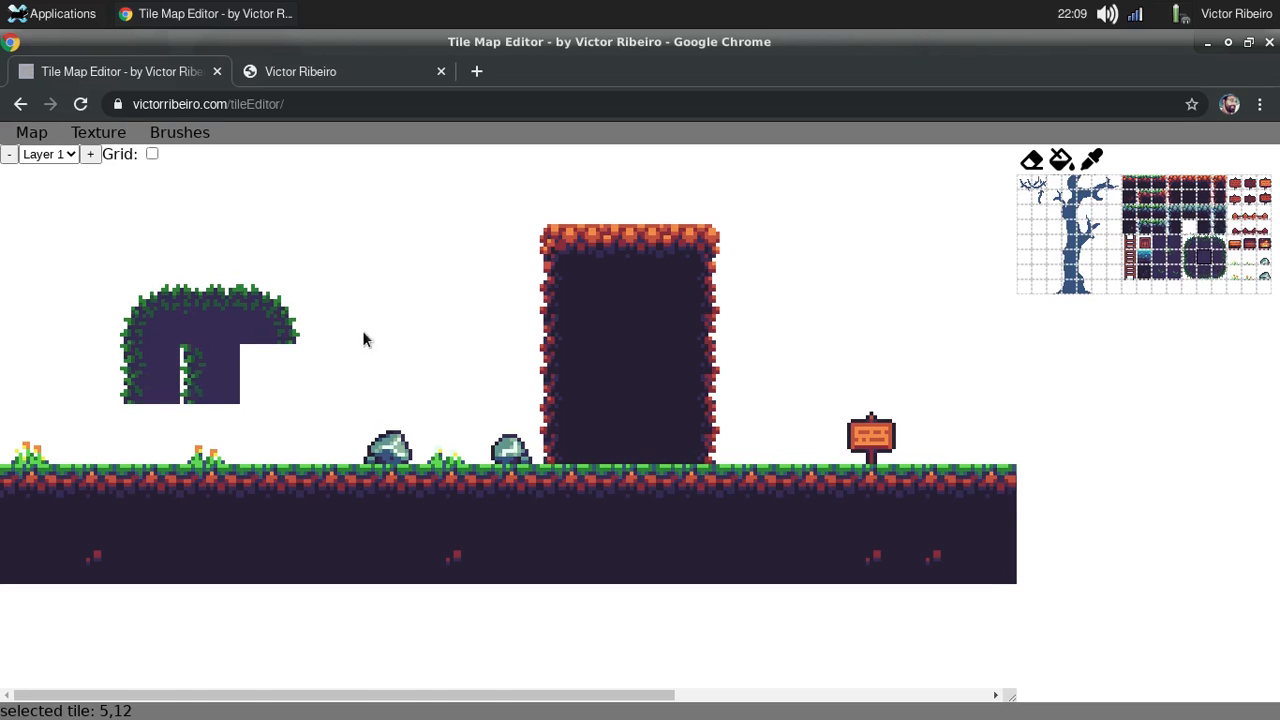
{"action": "left_click", "coordinate": [235, 372]}
{"action": "left_click", "coordinate": [1218, 260]}
{"action": "left_click", "coordinate": [271, 384]}
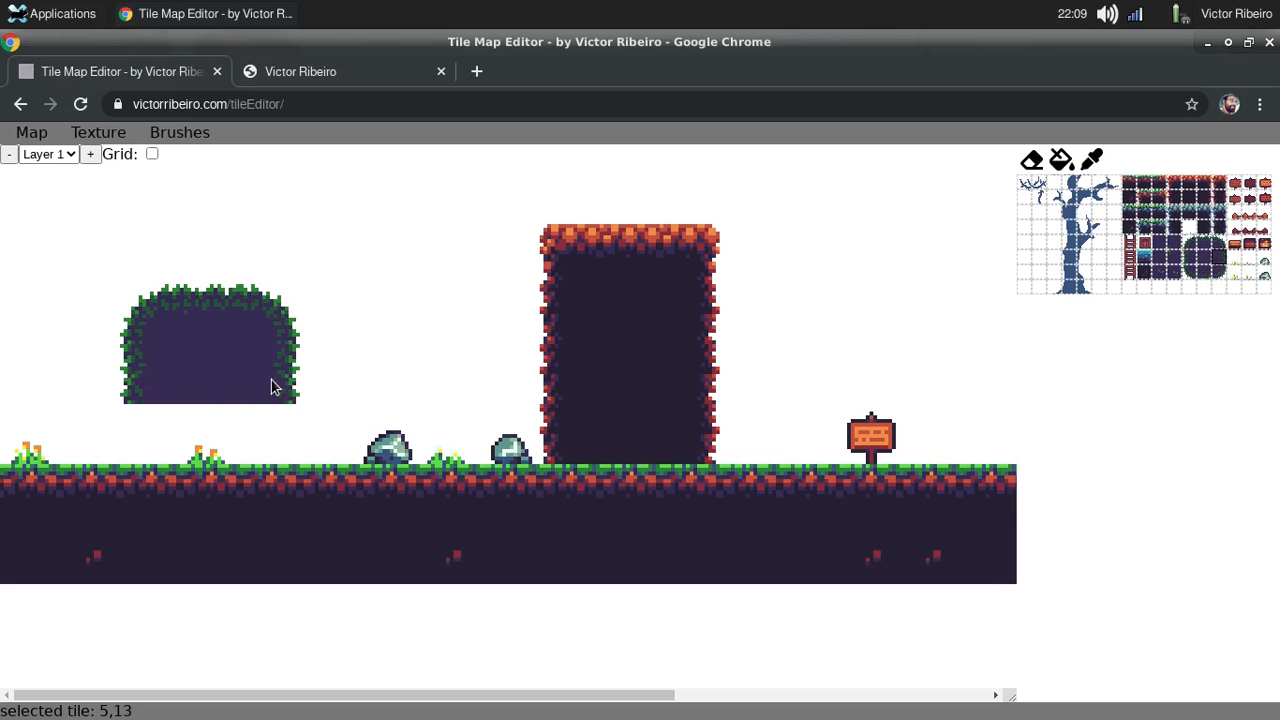
Fill the bush's bottom row down to the ground with right edge, centre and left edge tiles, replacing the misplaced edge tiles.
{"action": "left_click", "coordinate": [259, 432]}
{"action": "left_click", "coordinate": [208, 434]}
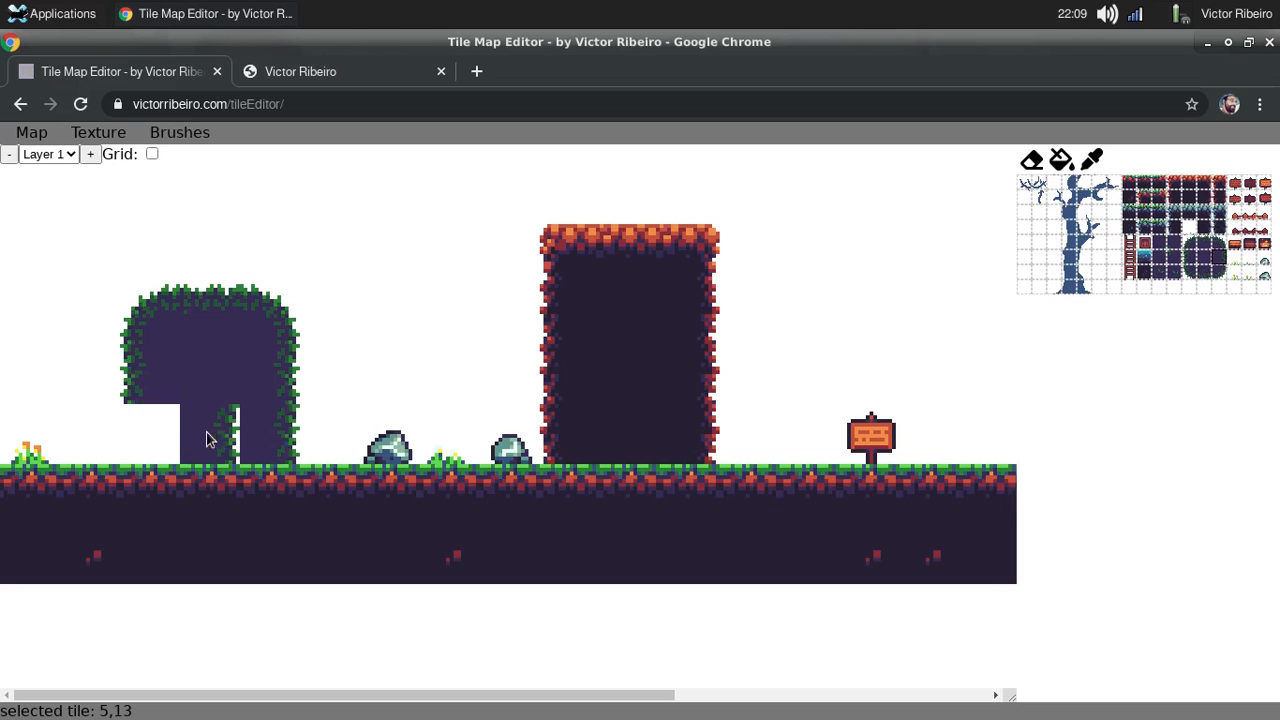
{"action": "left_click", "coordinate": [165, 437]}
{"action": "left_click", "coordinate": [1205, 262]}
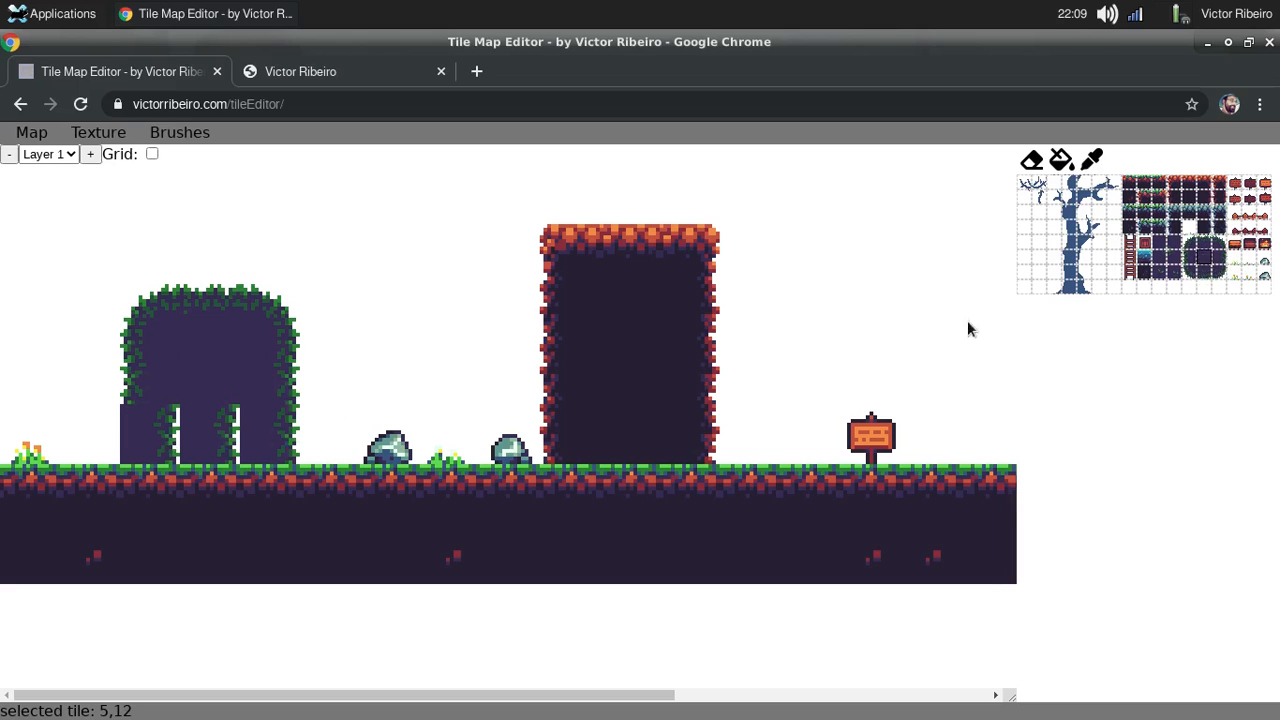
{"action": "left_click", "coordinate": [225, 438]}
{"action": "left_click", "coordinate": [1188, 261]}
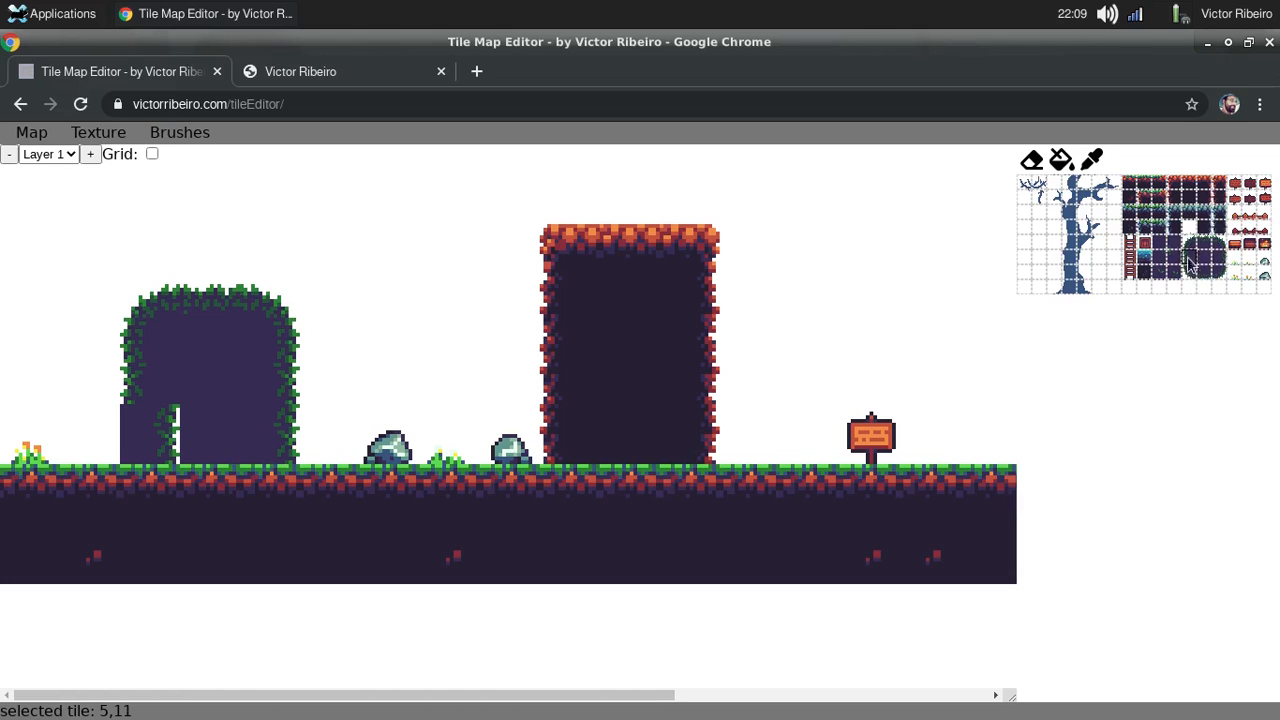
{"action": "left_click", "coordinate": [168, 445]}
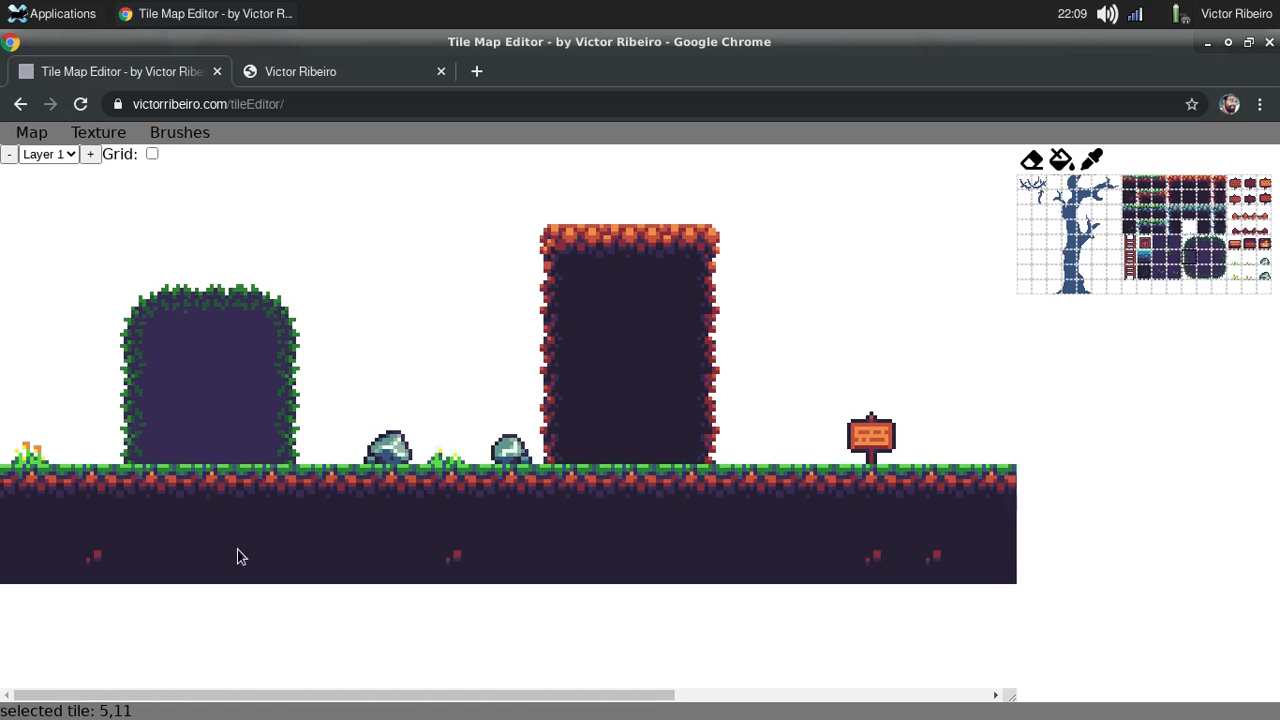
Add Layer 2 and place grass tile 6,14 in front of the bush and rock tile 6,16 in front of the orange-topped block.
{"action": "left_click", "coordinate": [90, 155]}
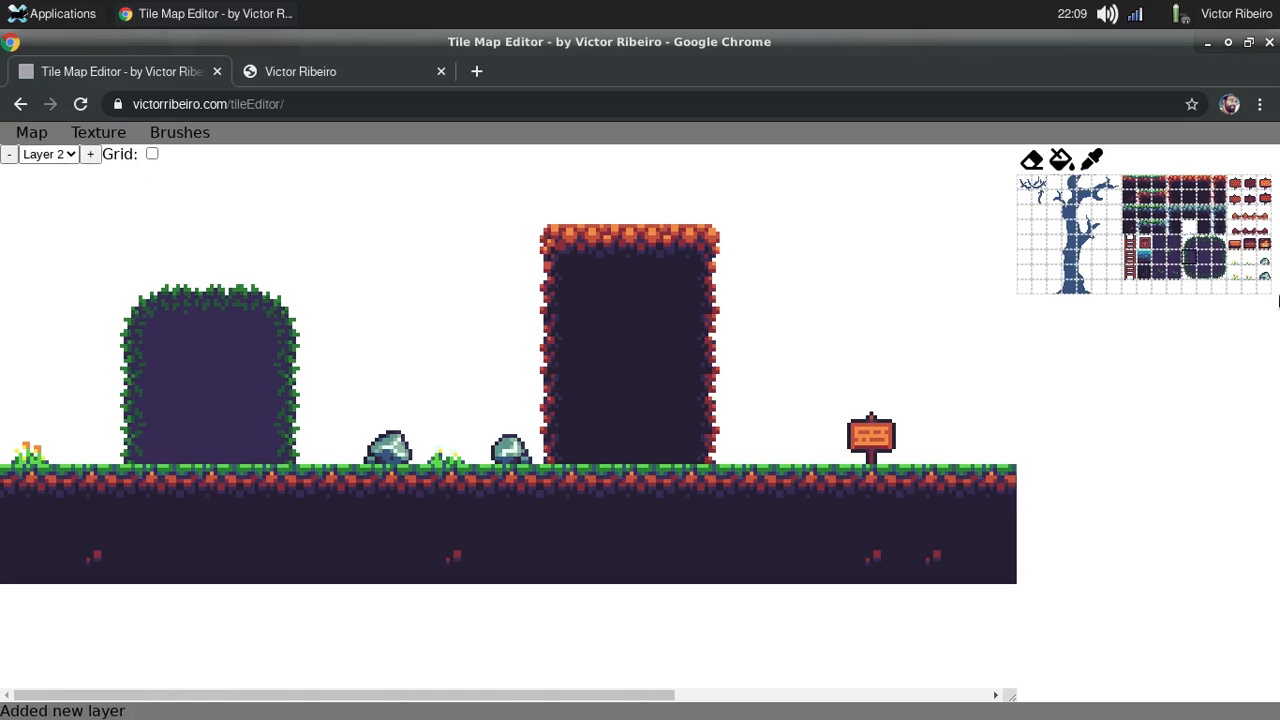
{"action": "left_click", "coordinate": [1234, 276]}
{"action": "left_click", "coordinate": [208, 455]}
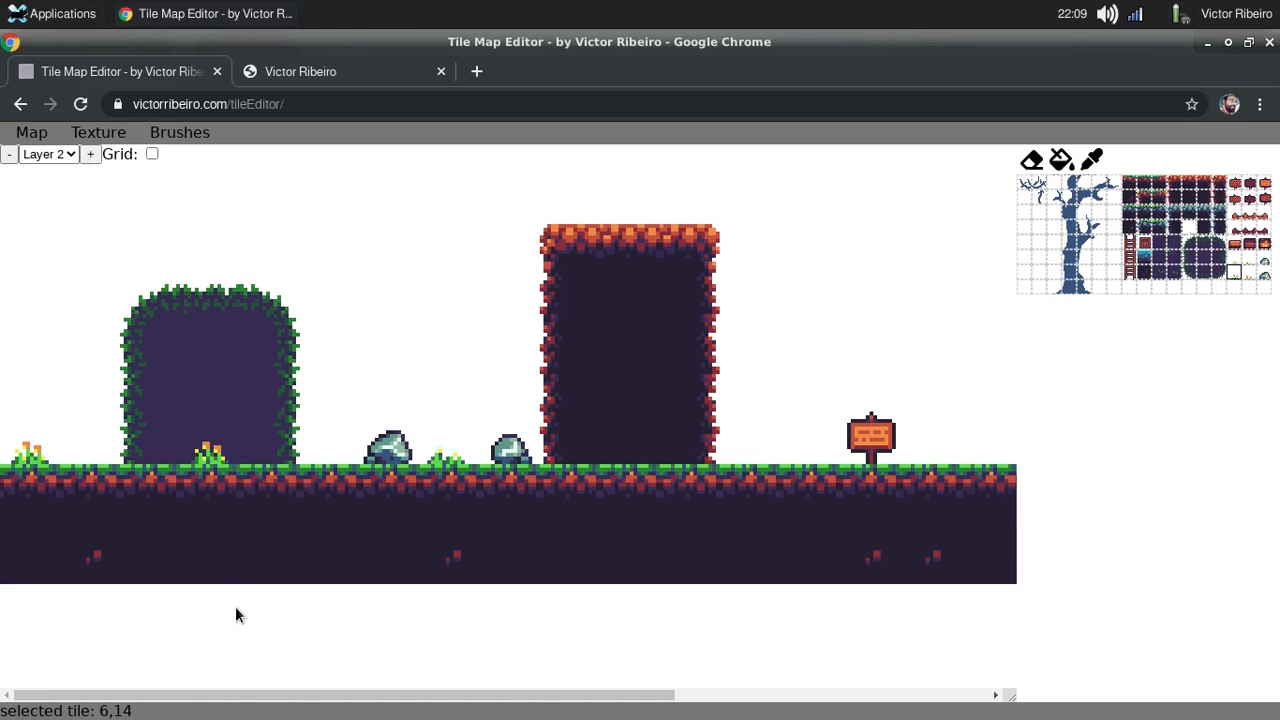
{"action": "left_click", "coordinate": [1264, 270]}
{"action": "left_click", "coordinate": [671, 451]}
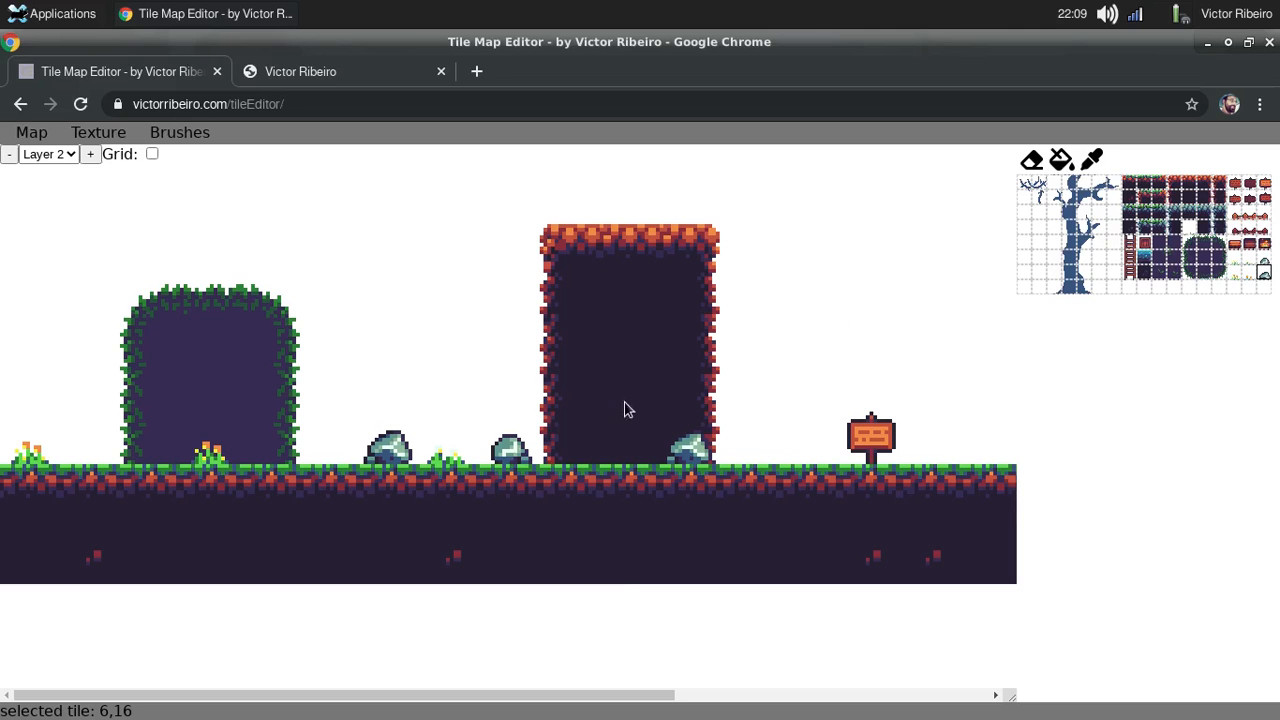
Compare the map with the kingdomClone game by moving the black square left and right past the blocks, and return to the editor.
{"action": "mouse_move", "coordinate": [624, 402]}
{"action": "middle_mouse_down"}
{"action": "mouse_move", "coordinate": [0, 388]}
{"action": "mouse_move", "coordinate": [668, 479]}
{"action": "mouse_move", "coordinate": [383, 506]}
{"action": "mouse_move", "coordinate": [1002, 533]}
{"action": "mouse_move", "coordinate": [397, 505]}
{"action": "middle_mouse_up"}
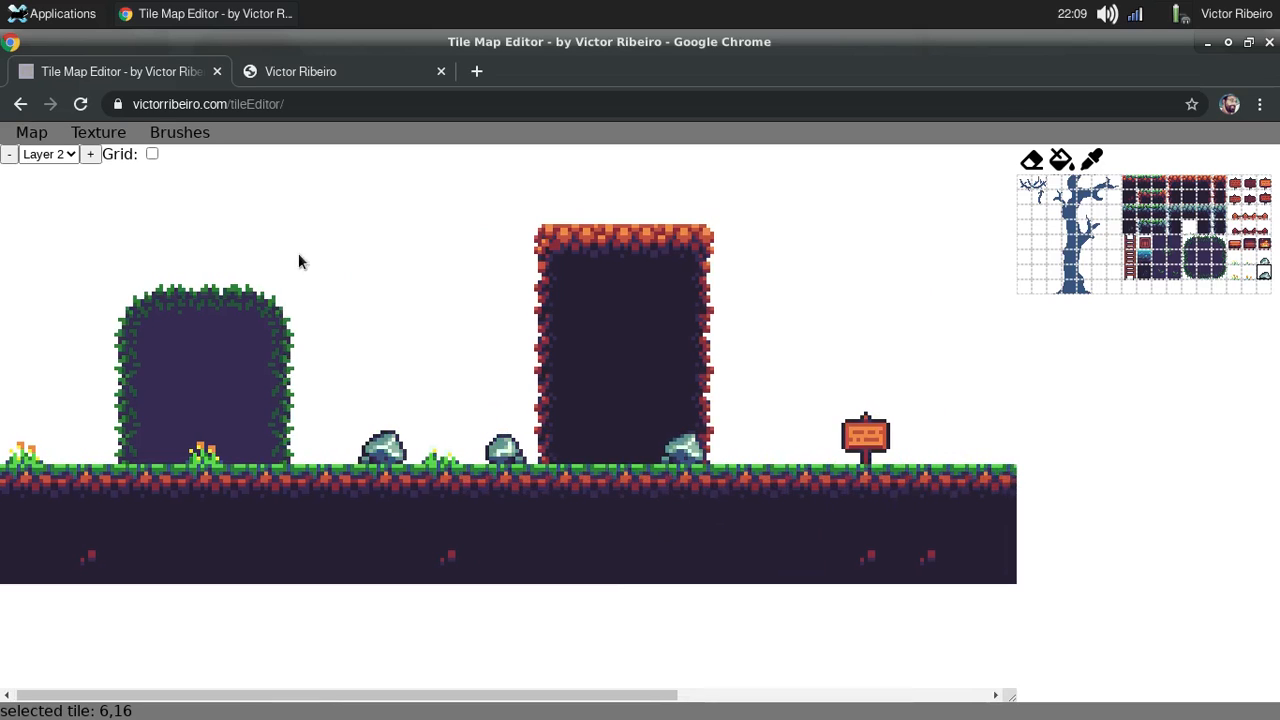
{"action": "left_click", "coordinate": [318, 72]}
{"action": "key", "text": "Left"}
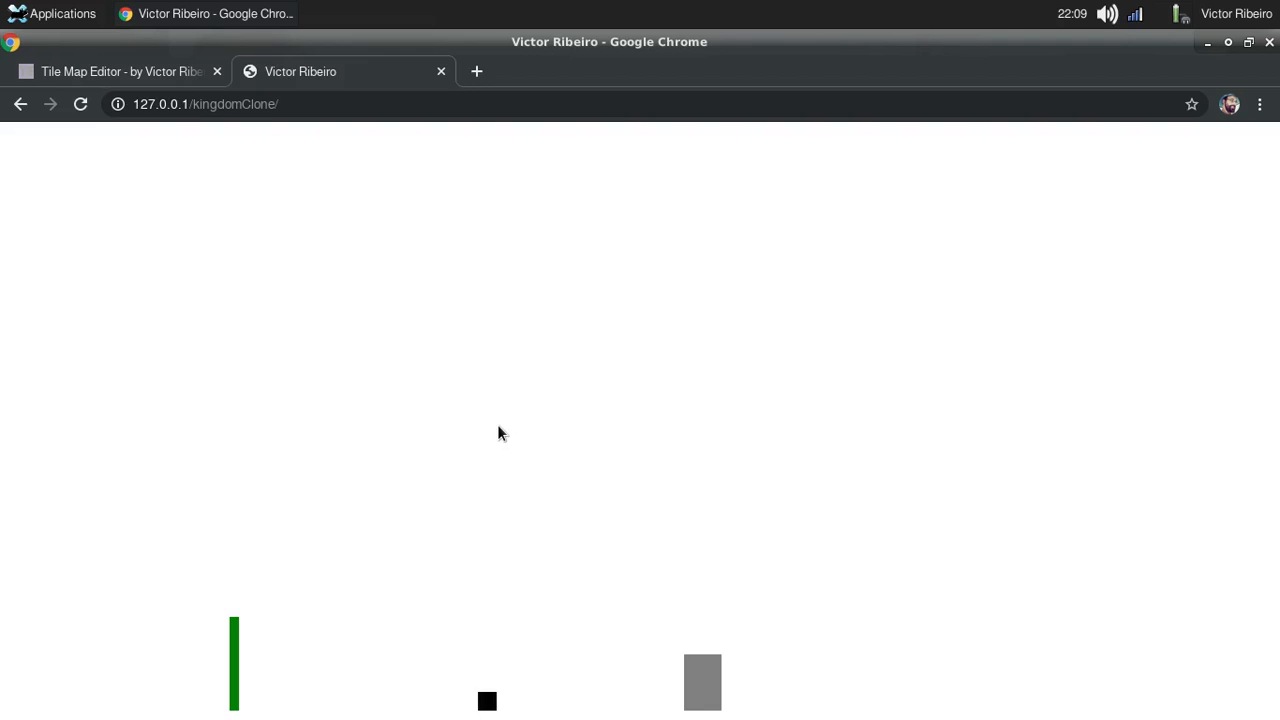
{"action": "key", "text": "Right"}
{"action": "key", "text": "Right"}
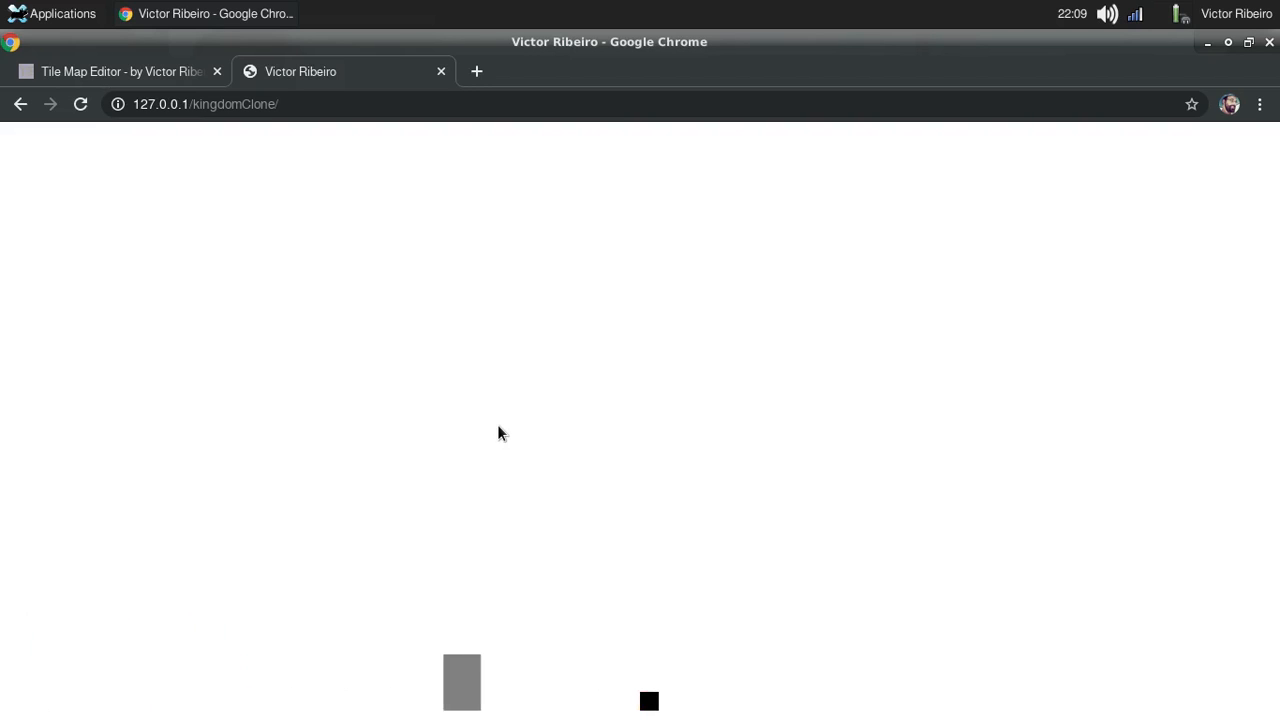
{"action": "key", "text": "Left"}
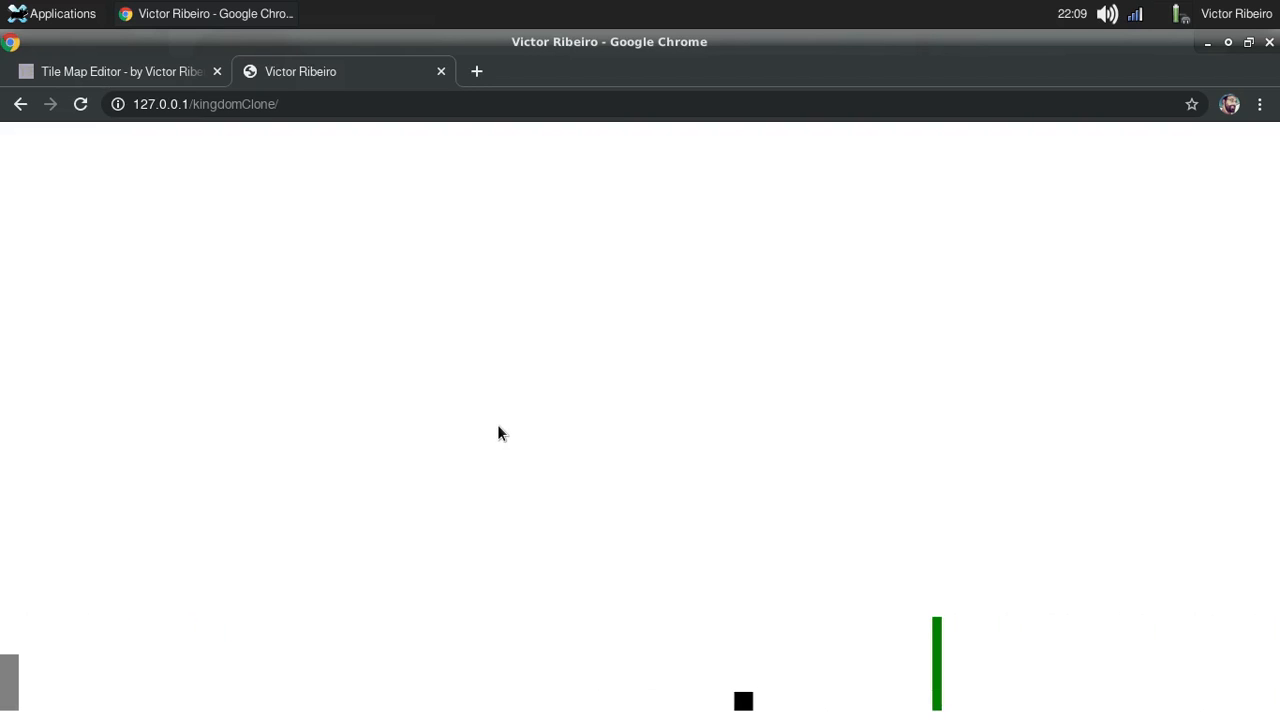
{"action": "left_click", "coordinate": [108, 72]}
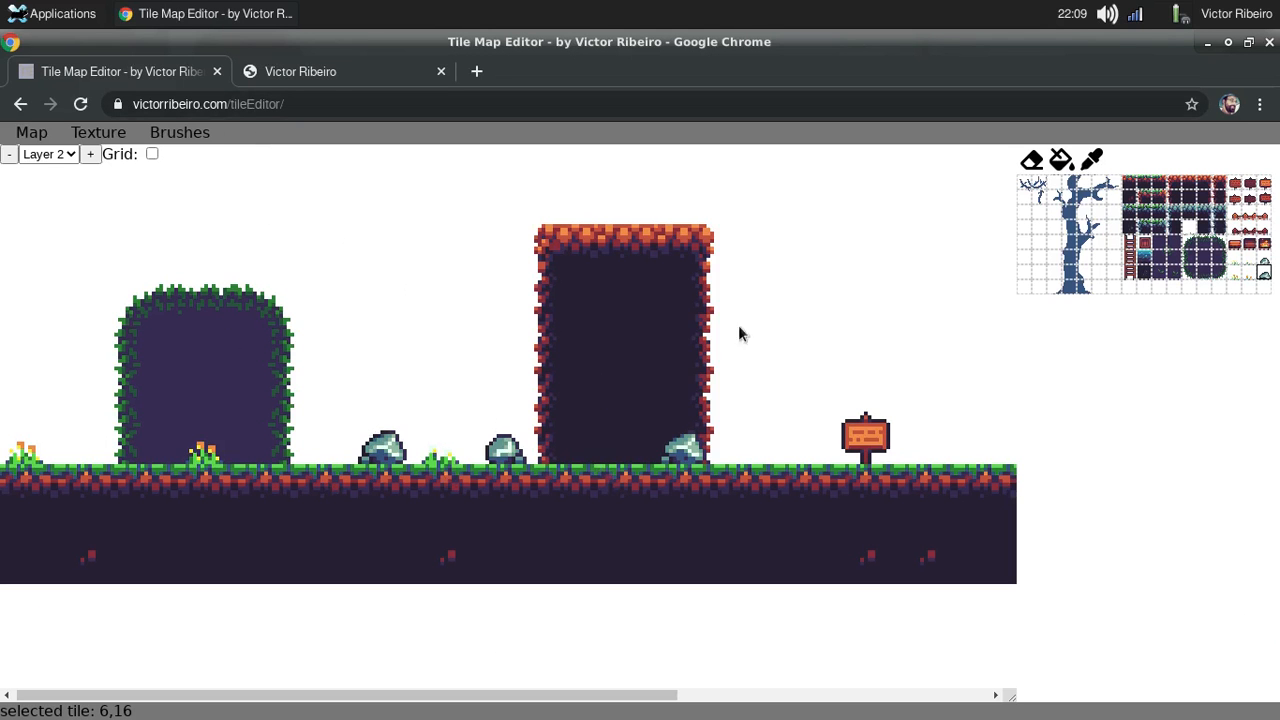
{"action": "left_click", "coordinate": [1180, 14]}
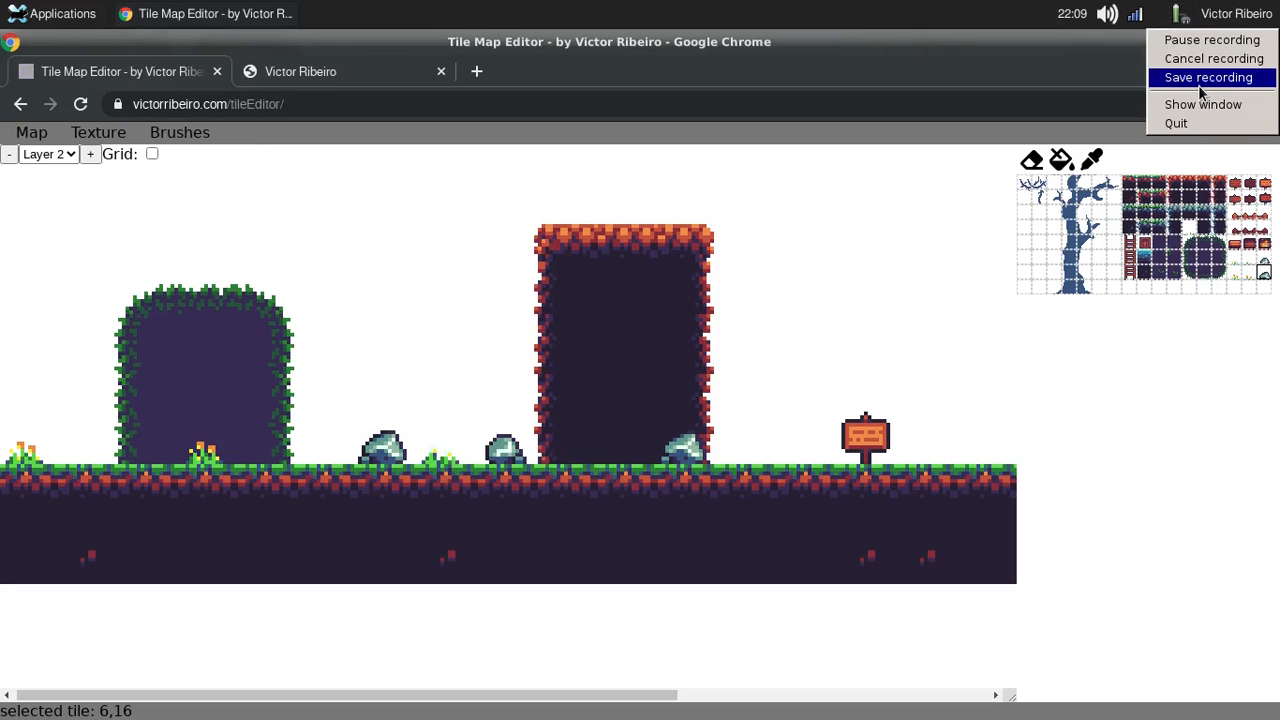